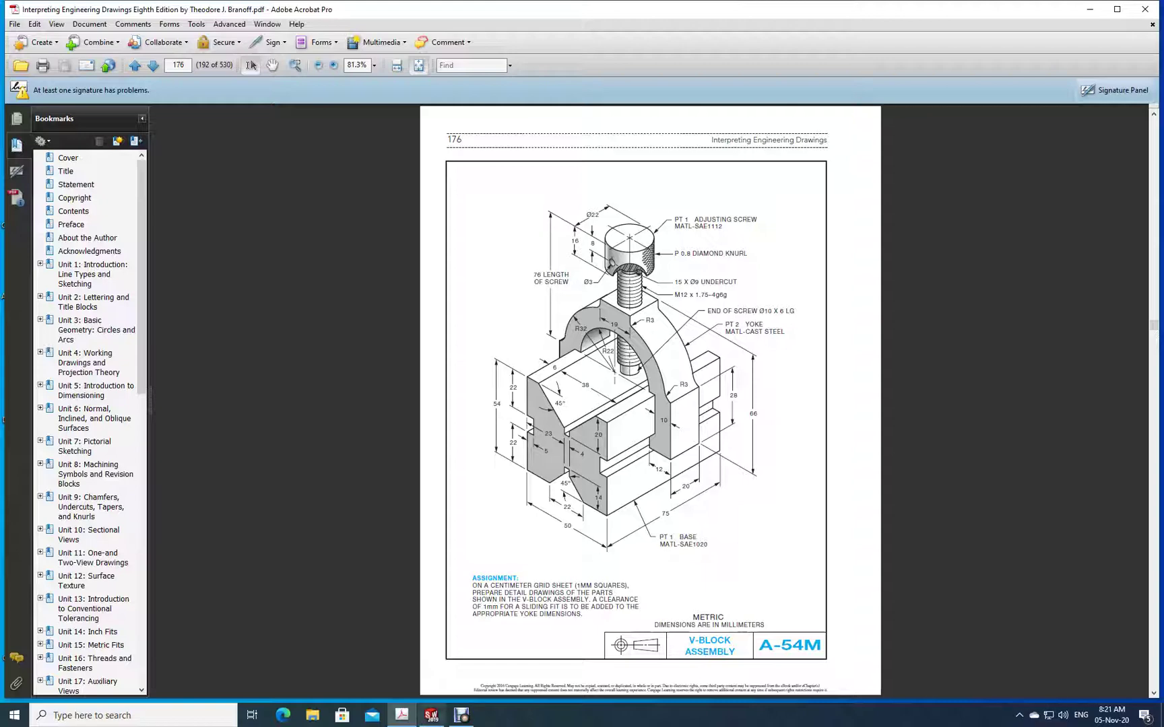
# - Bring up the V block assembly, orbit it, and slide the yoke along the base
pyautogui.moveTo(431, 715)
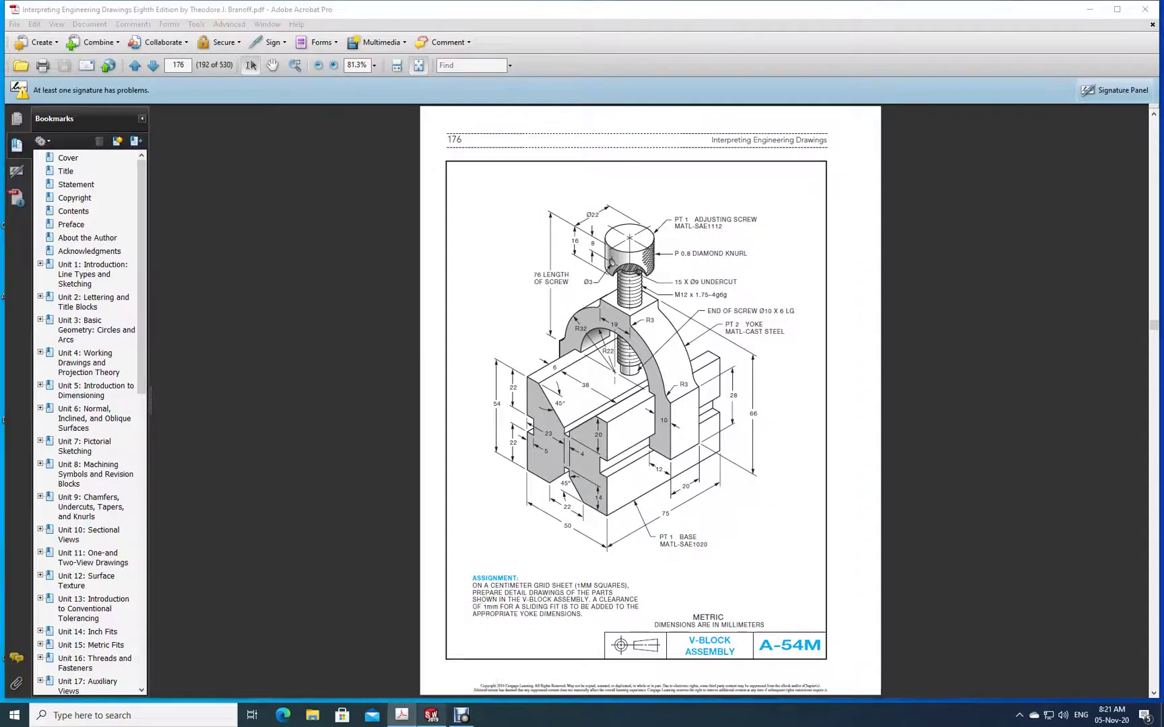
pyautogui.click(431, 715)
pyautogui.moveTo(582, 351); pyautogui.dragTo(678, 450, button='middle')
pyautogui.moveTo(608, 490)
pyautogui.mouseDown()
pyautogui.moveTo(687, 425)
pyautogui.moveTo(608, 487)
pyautogui.mouseUp()
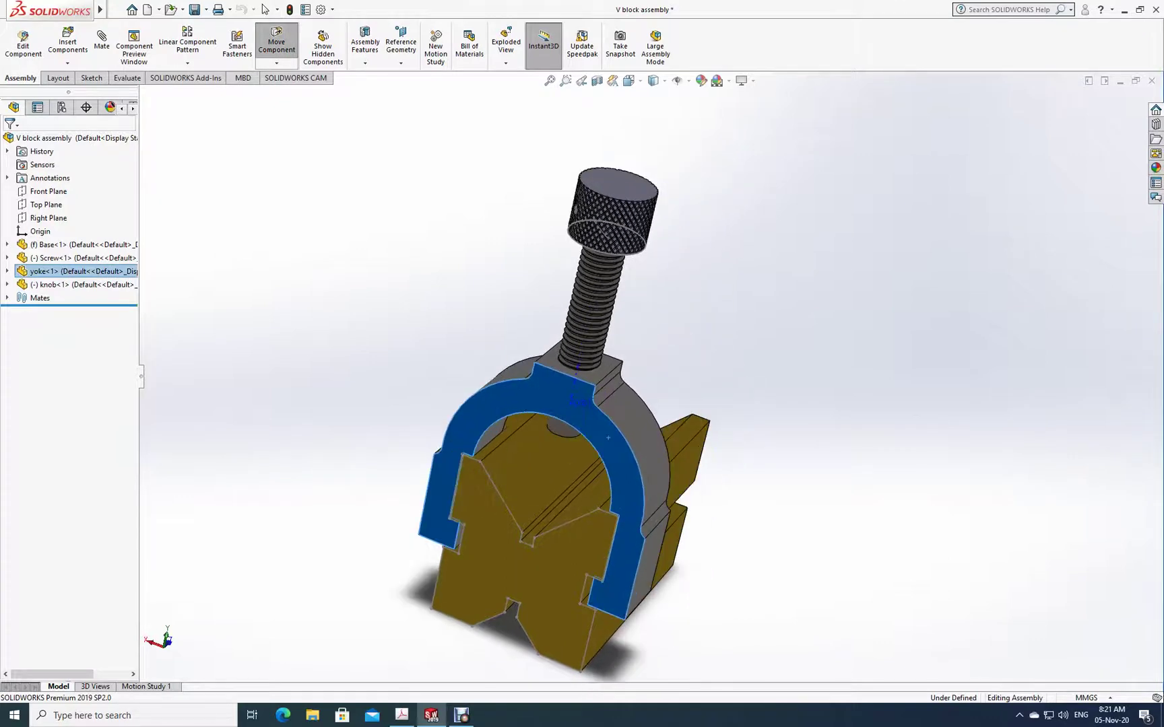
pyautogui.moveTo(608, 438); pyautogui.dragTo(649, 409)
pyautogui.moveTo(615, 462); pyautogui.dragTo(514, 400, button='middle')
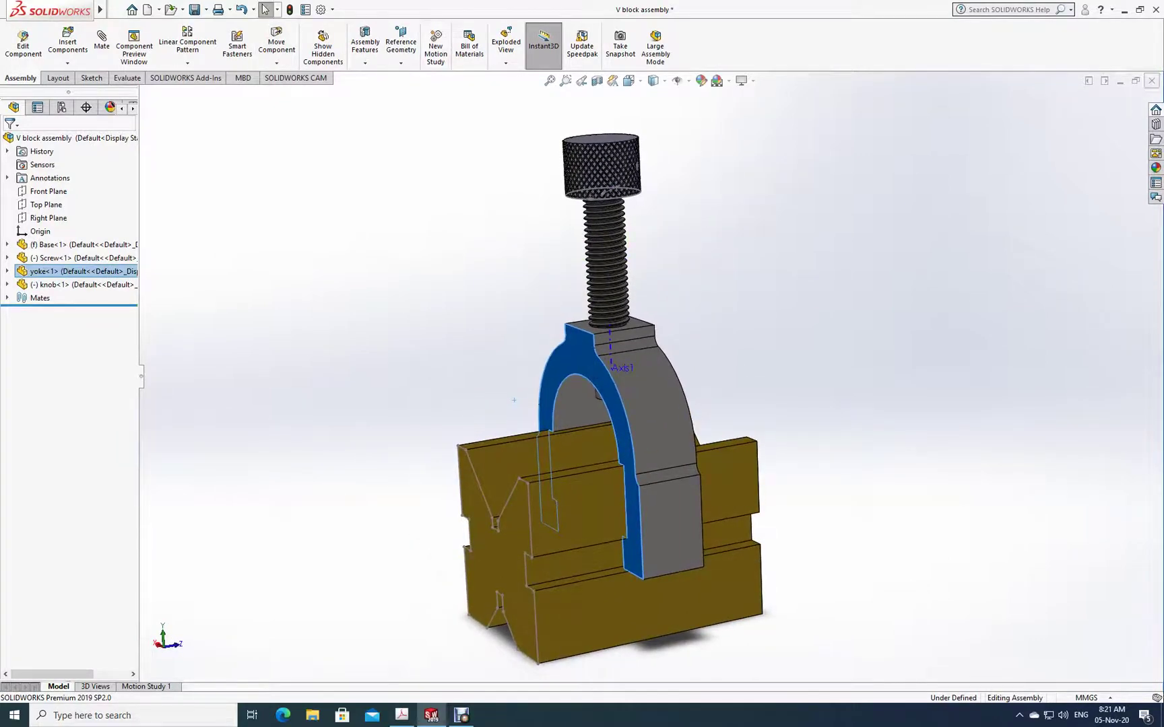
# - Close the assembly, saving all documents and rebuilding before the save
pyautogui.click(1152, 81)
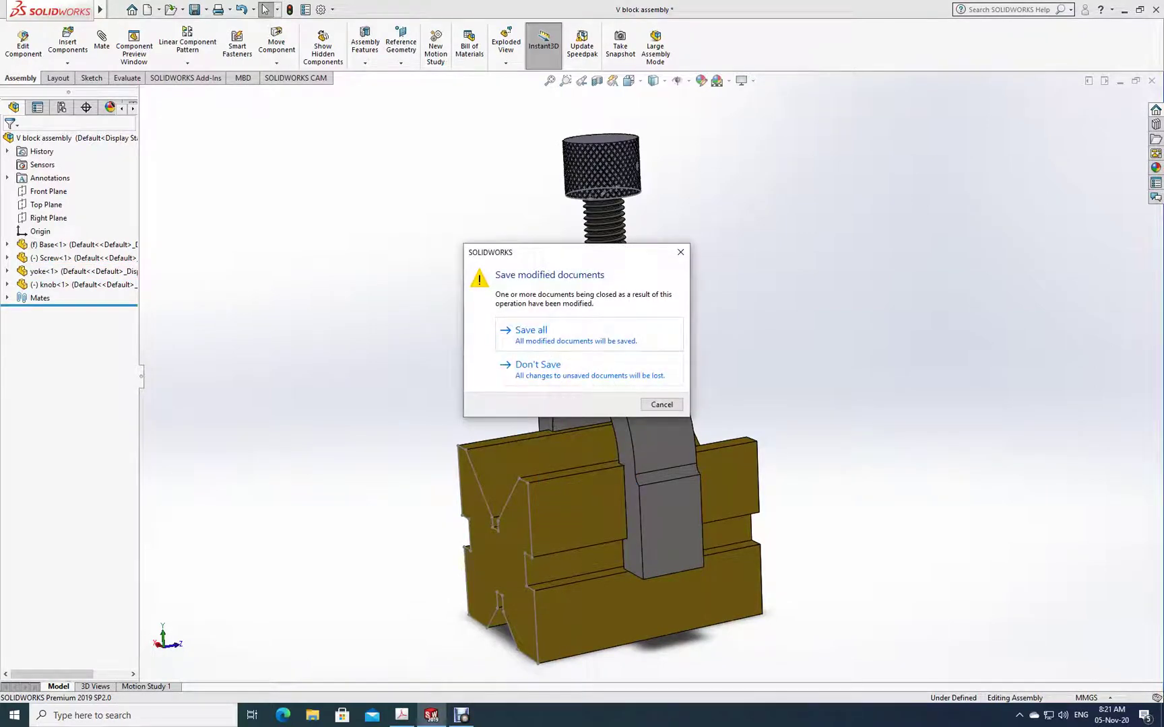
pyautogui.click(531, 331)
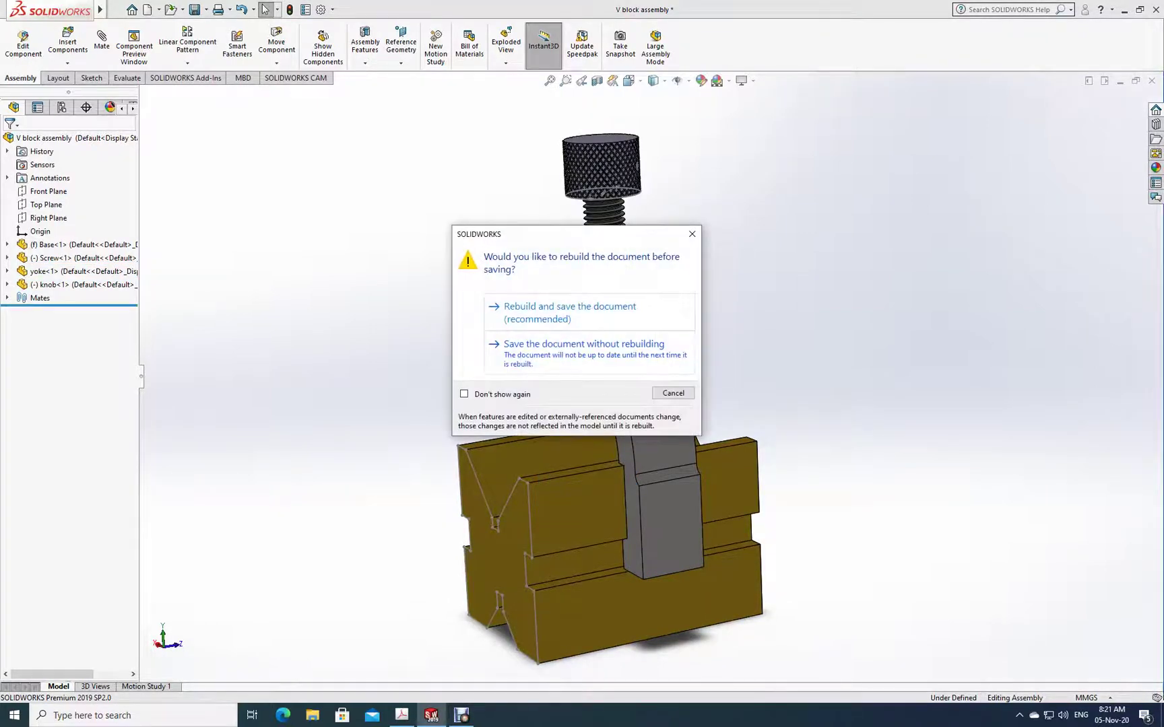
pyautogui.click(570, 312)
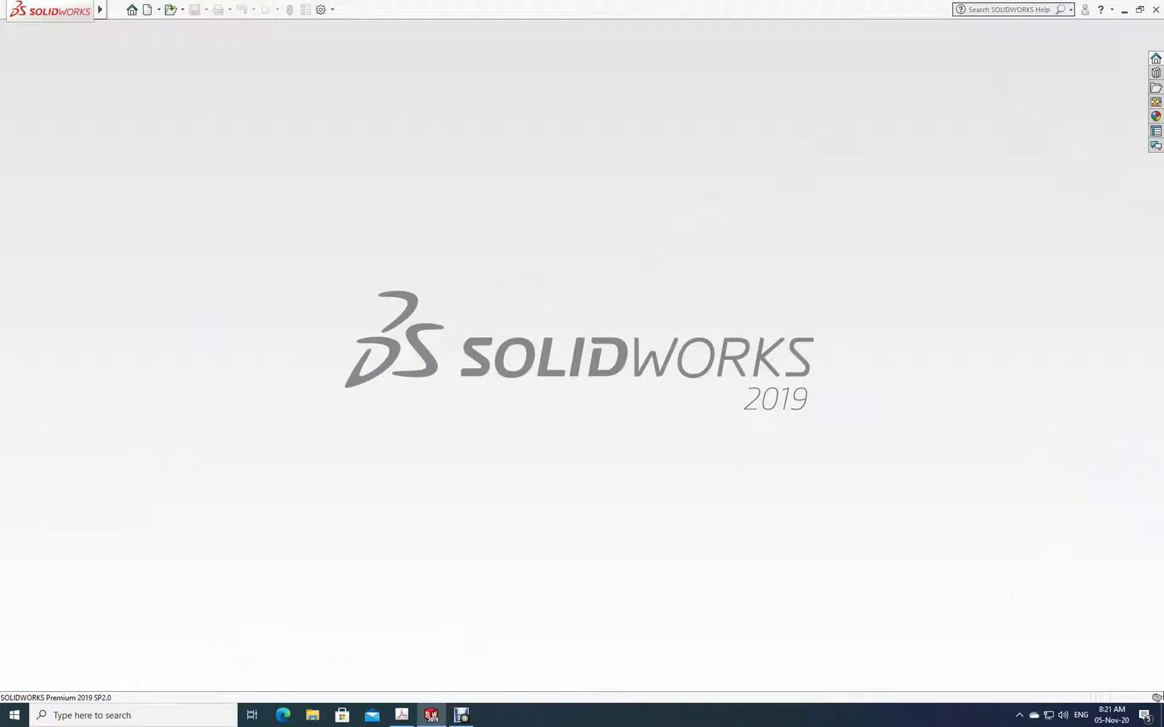
# - Create a new Part document
pyautogui.click(116, 10)
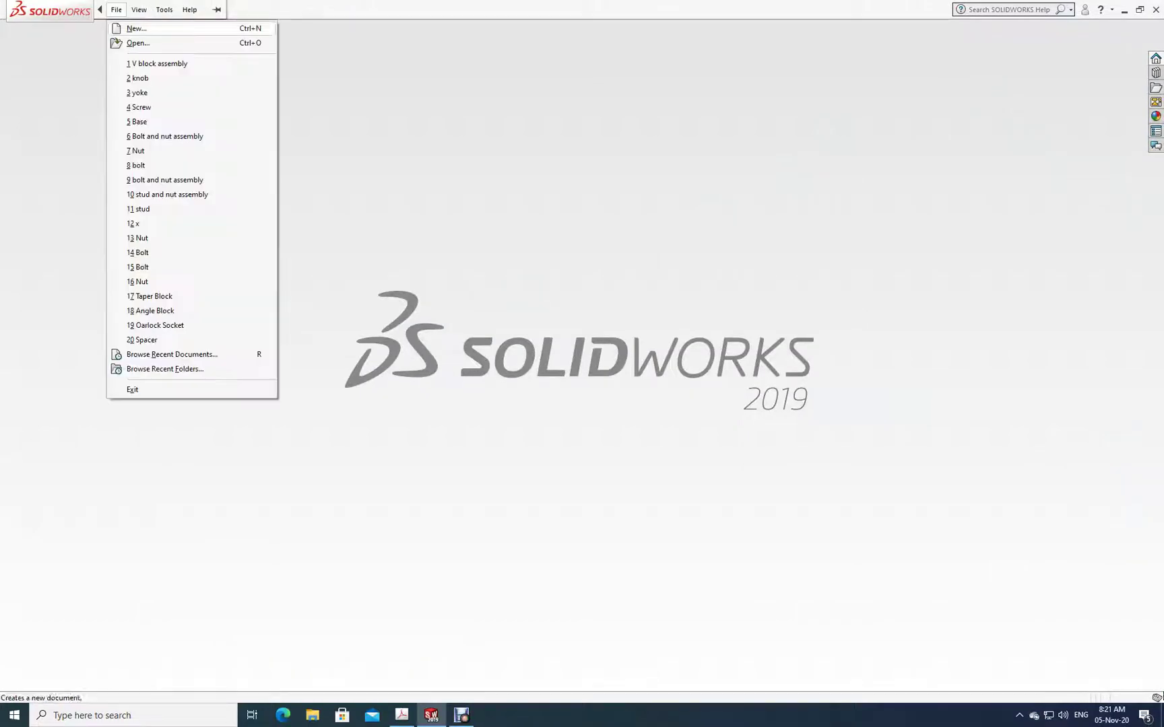
pyautogui.press('n')
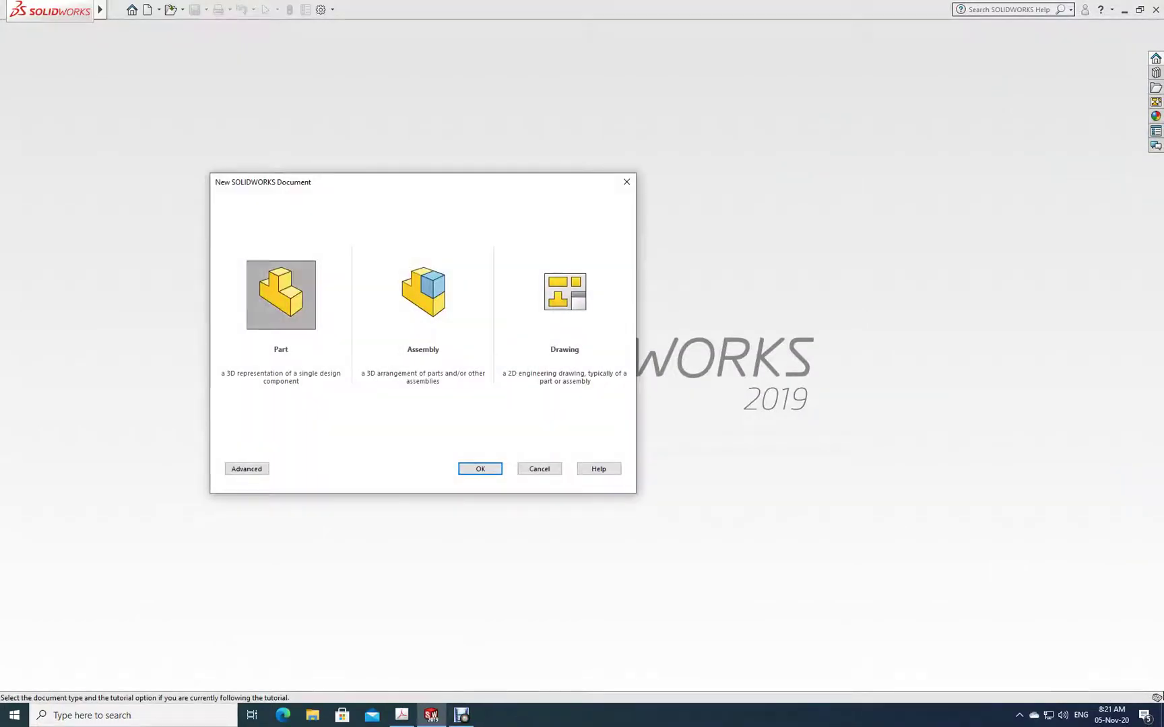
pyautogui.press('Return')
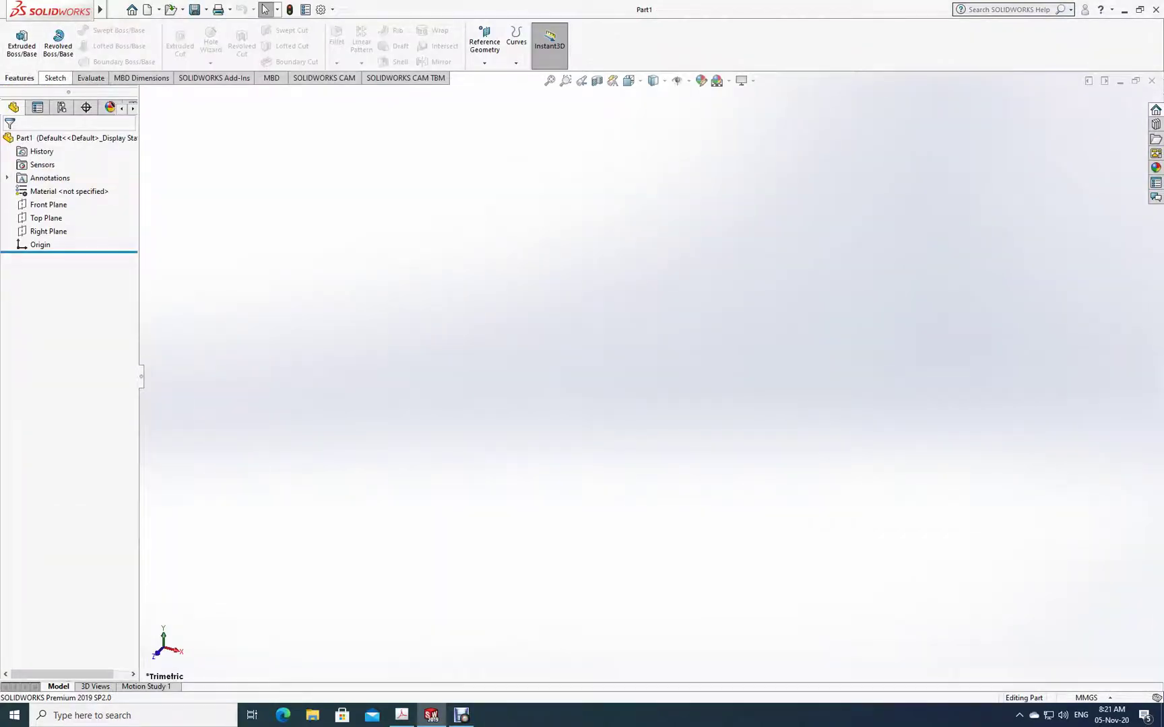
# - Start a sketch on the Front Plane
pyautogui.click(55, 77)
pyautogui.click(16, 35)
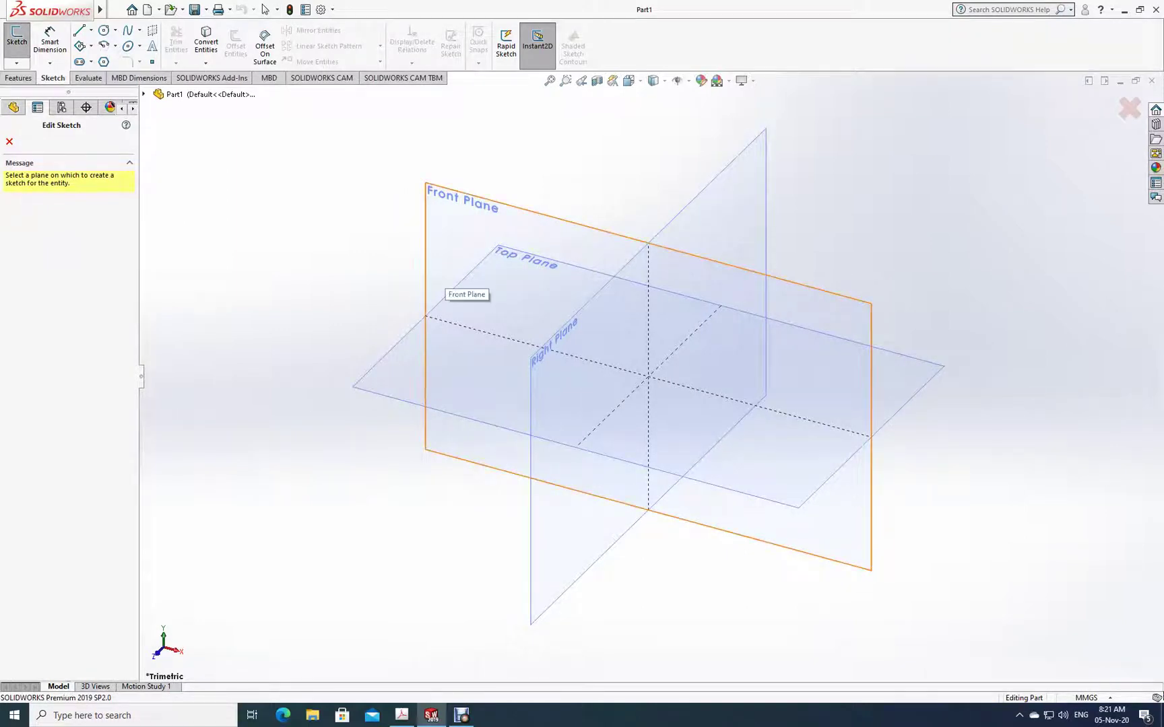
pyautogui.click(438, 286)
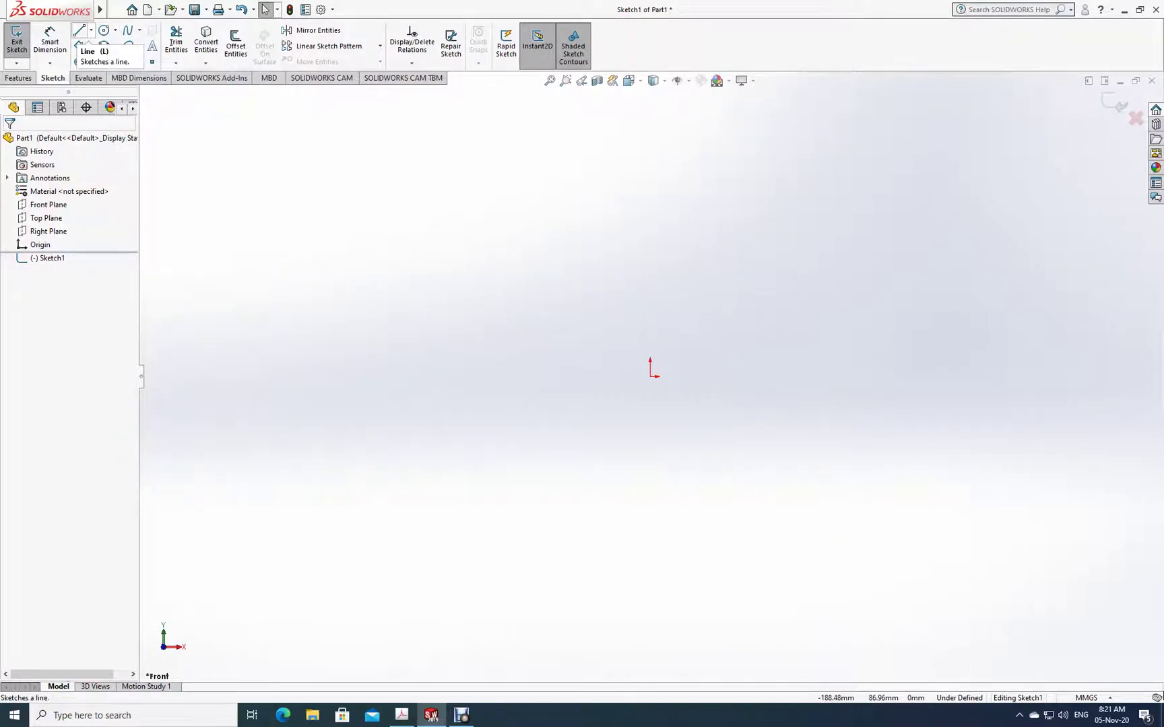
# - Draw a closed four-line rectangle with Midpoint Line, its bottom edge centred on the origin
pyautogui.click(91, 30)
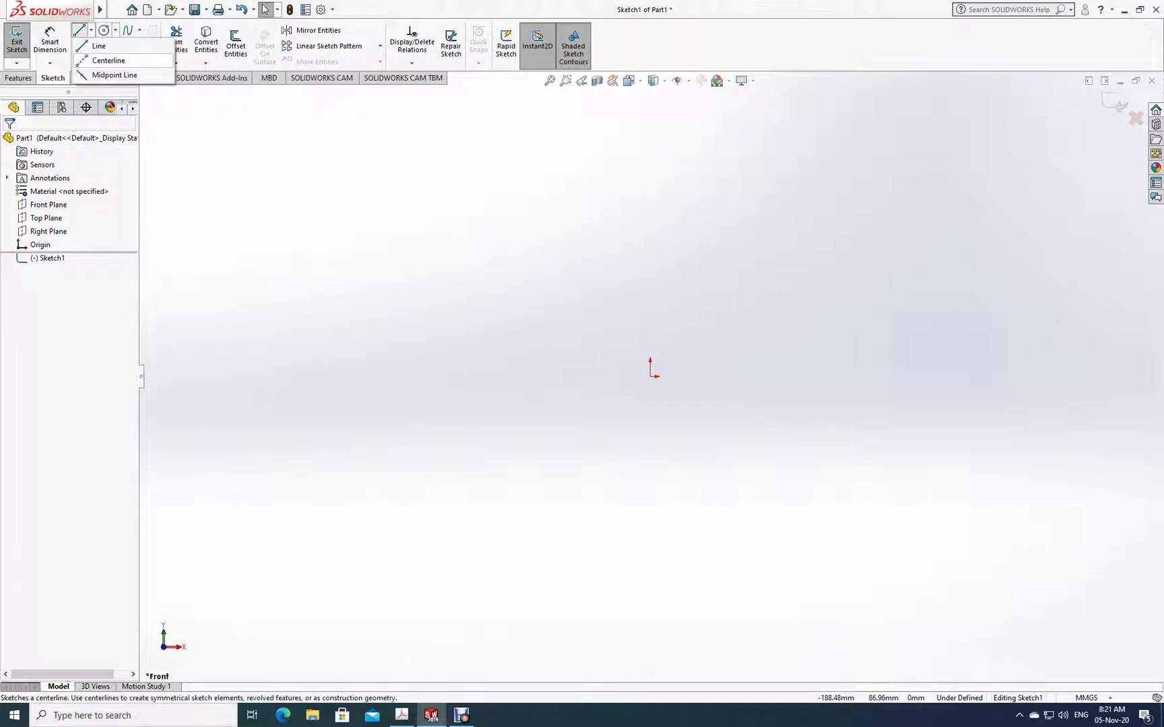
pyautogui.click(101, 57)
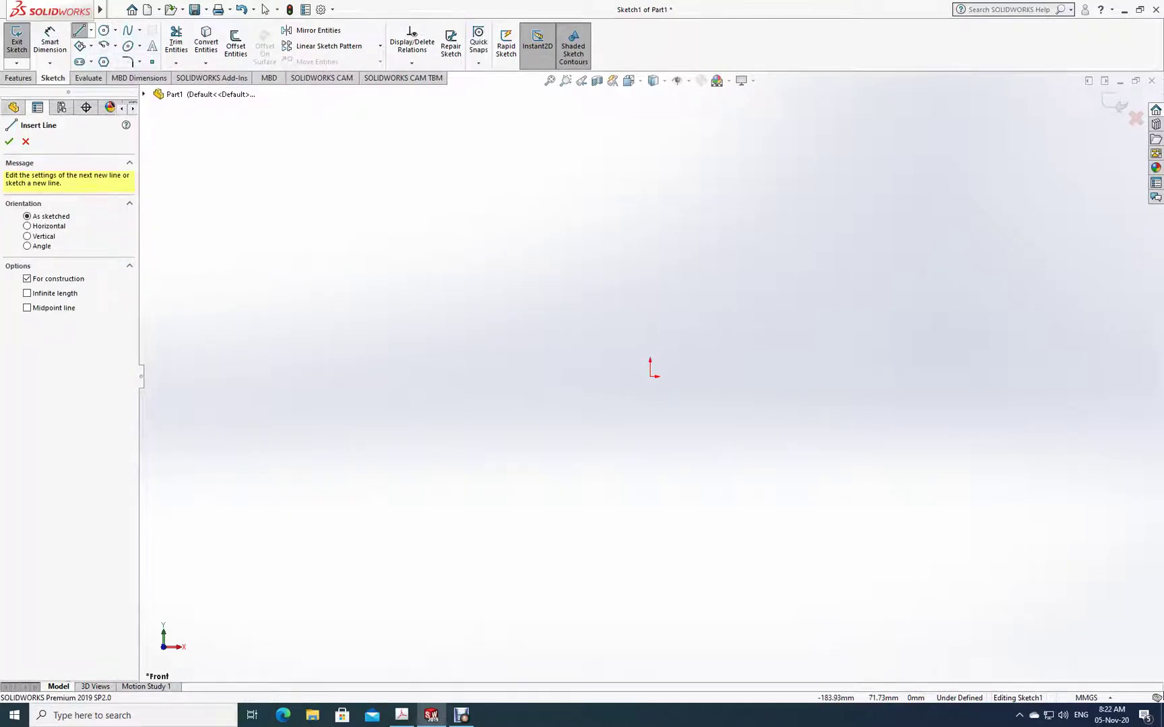
pyautogui.click(91, 30)
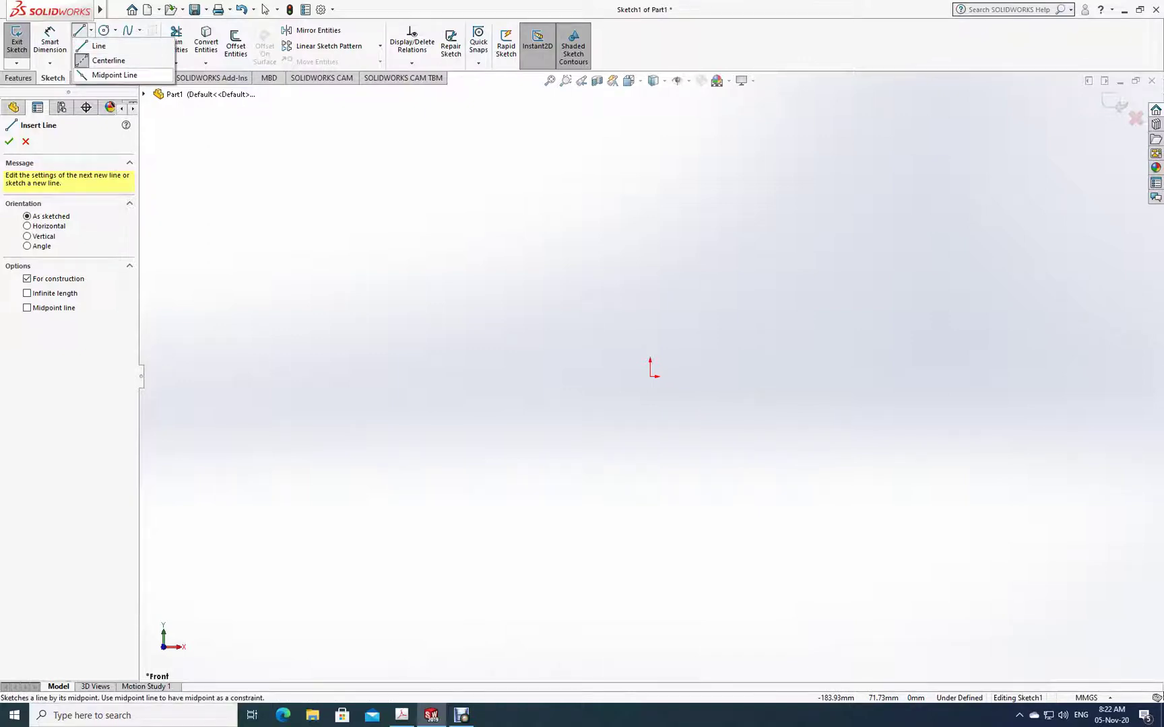
pyautogui.click(108, 75)
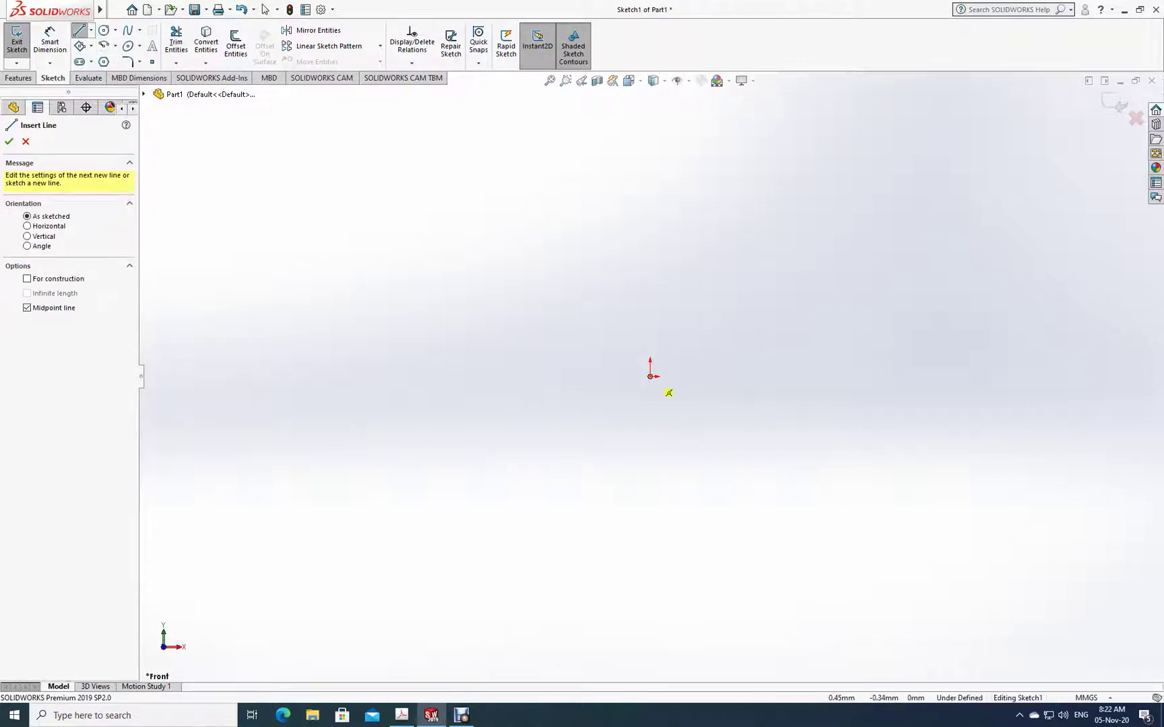
pyautogui.click(650, 376)
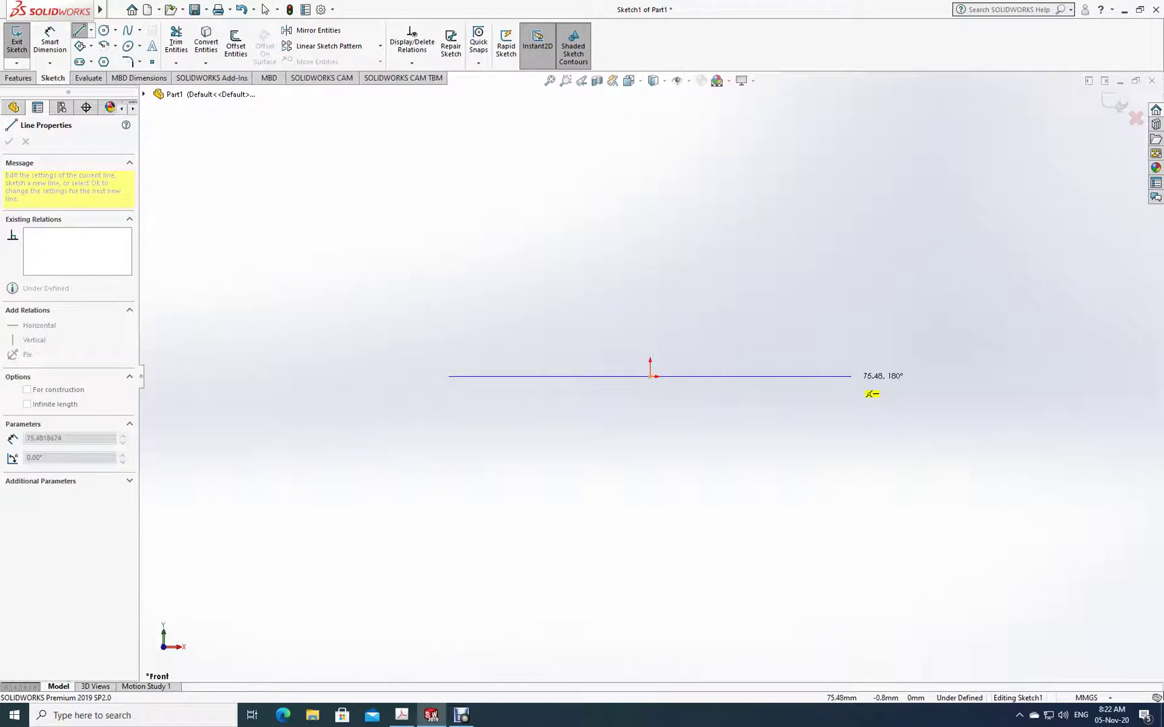
pyautogui.click(851, 376)
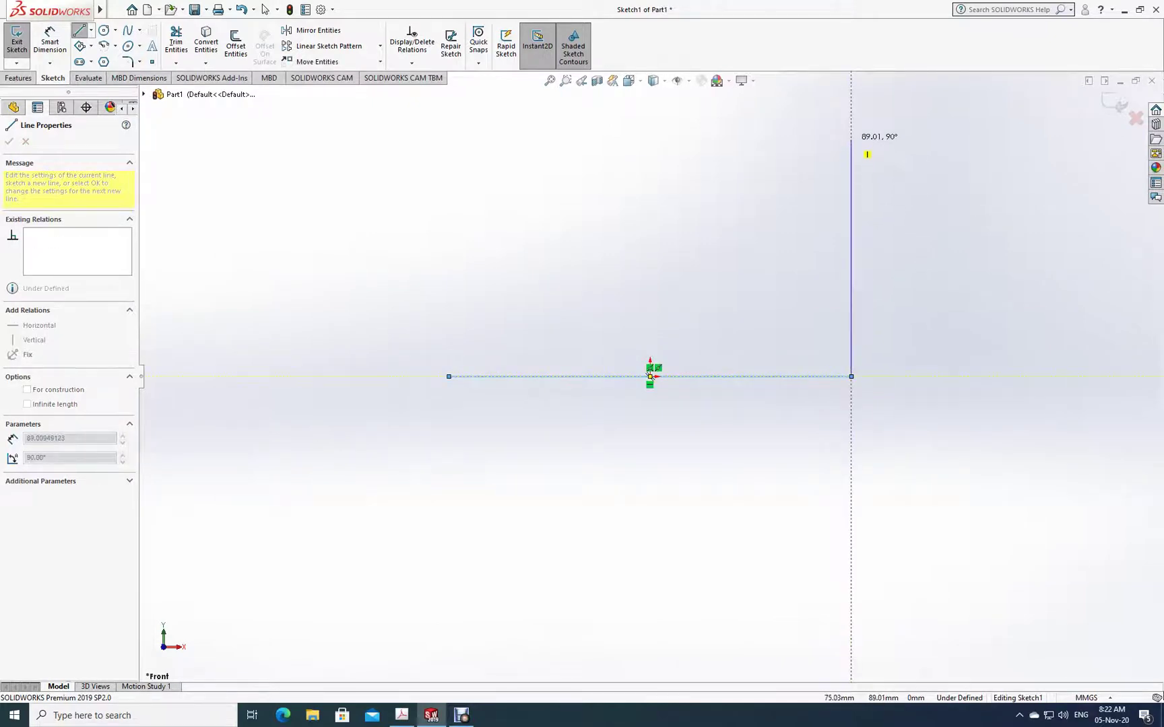
pyautogui.click(851, 139)
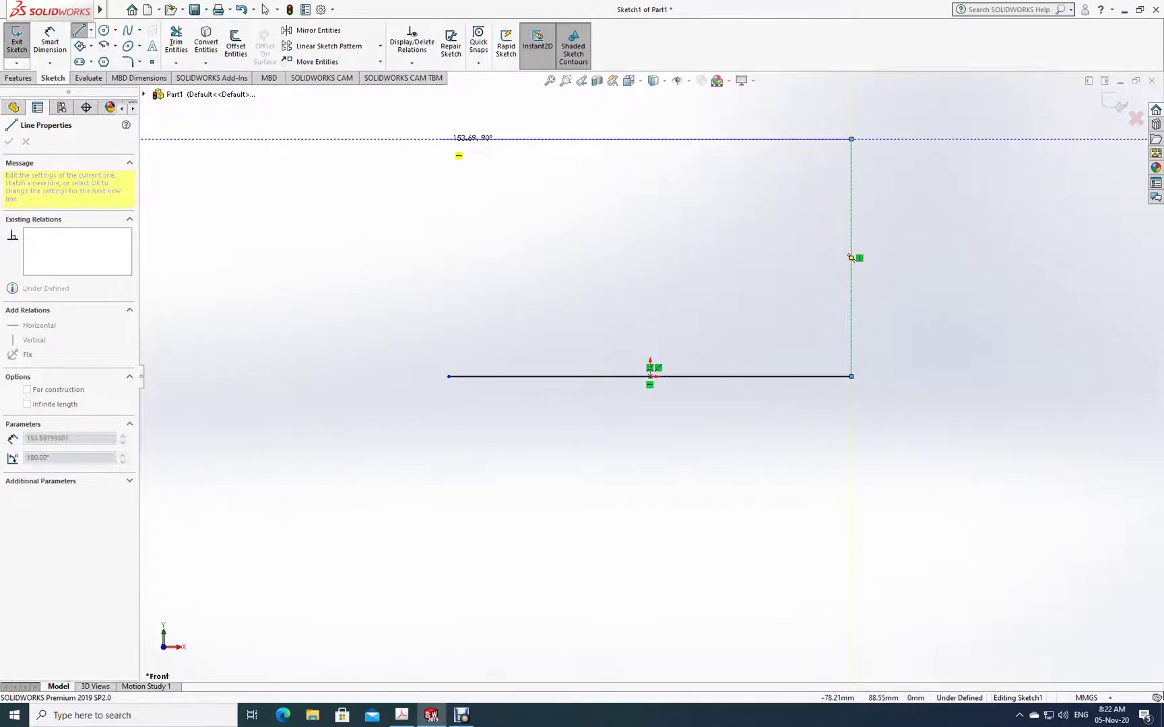
pyautogui.click(441, 138)
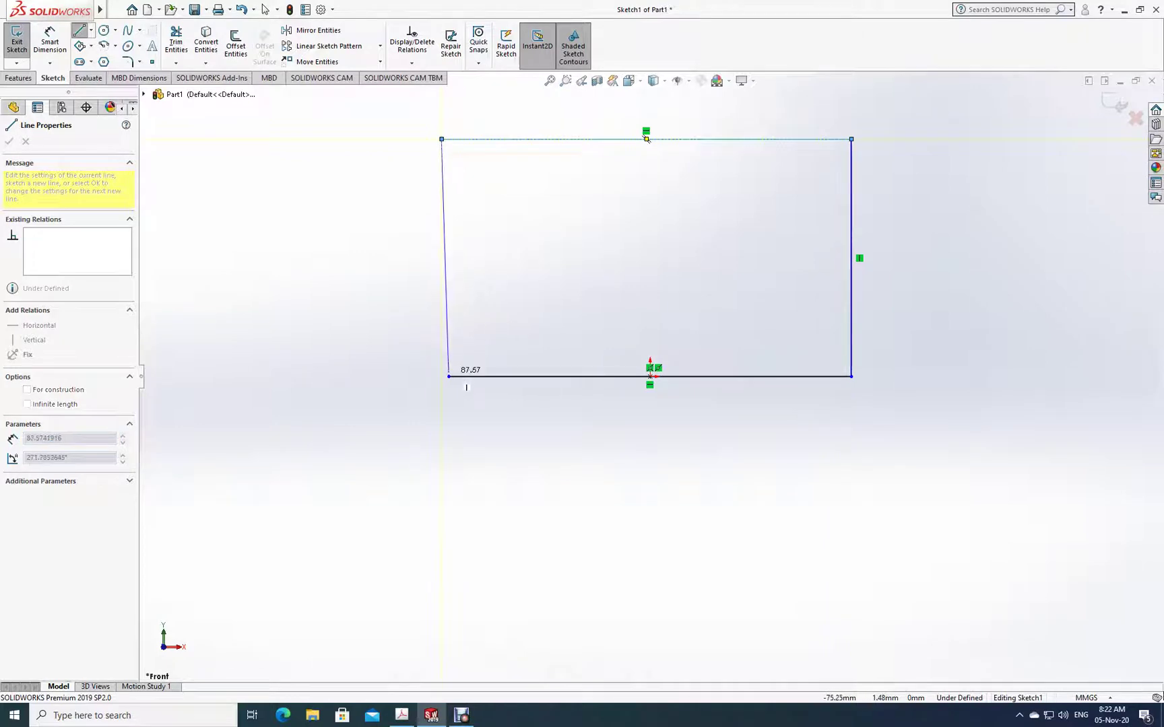
pyautogui.click(449, 375)
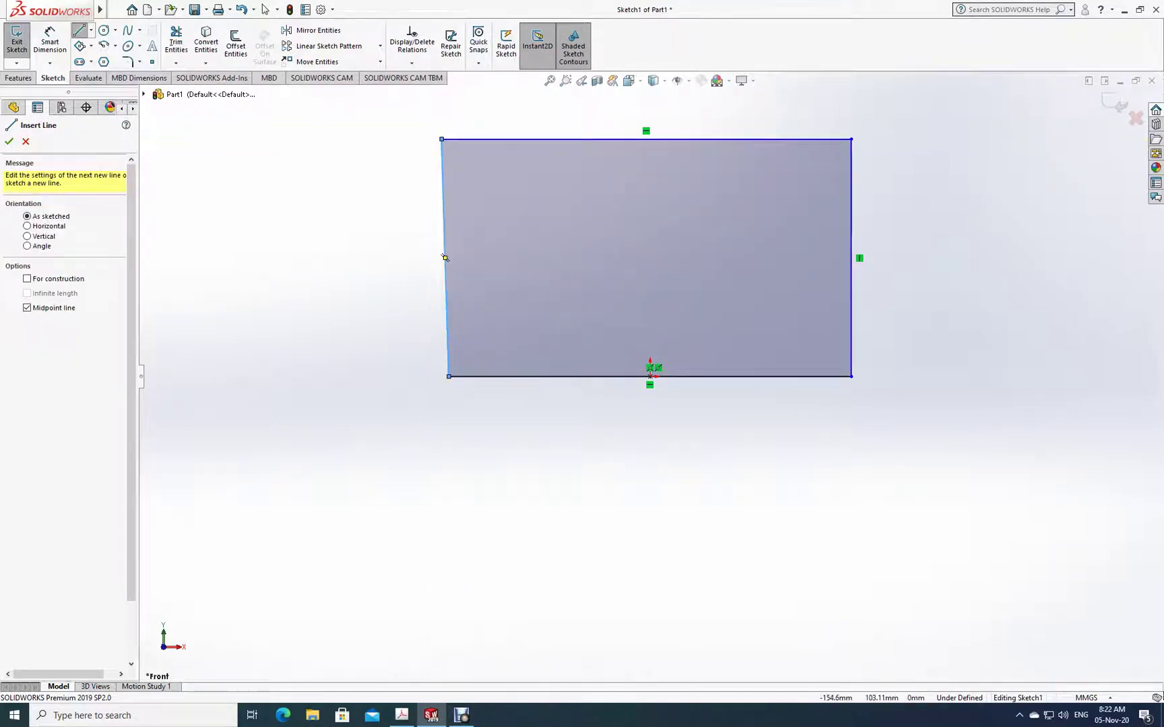
pyautogui.press('Escape')
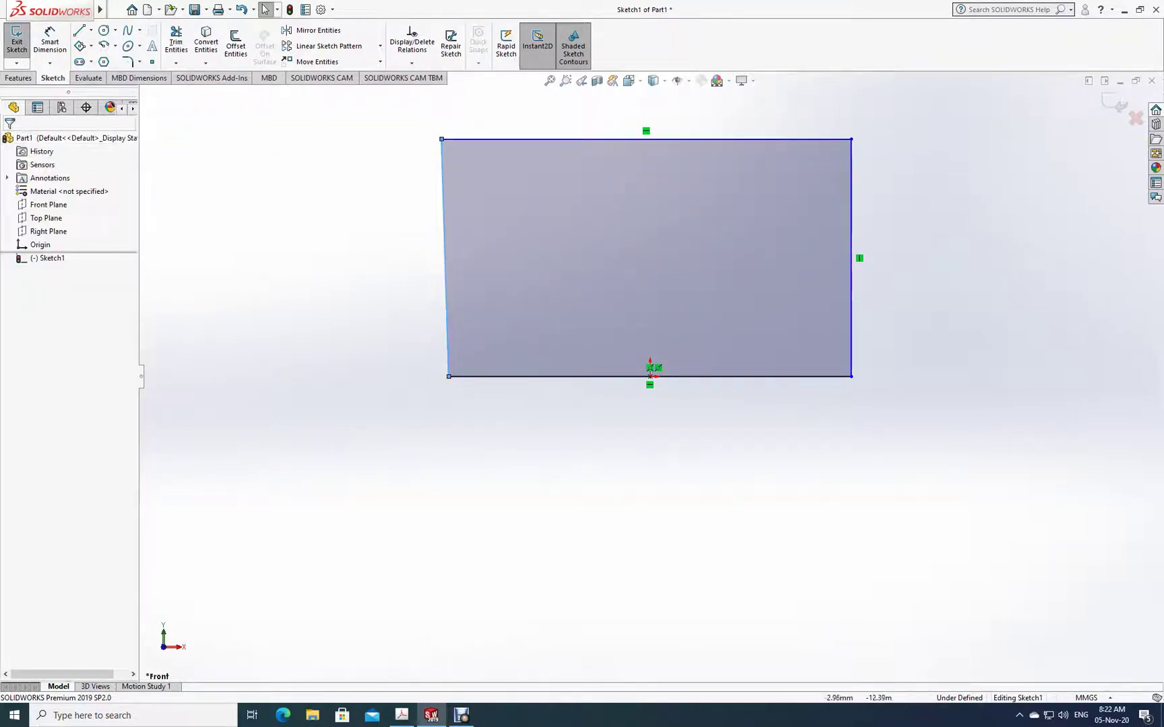
# - Convert all four outline lines into construction geometry
pyautogui.moveTo(924, 429)
pyautogui.mouseDown()
pyautogui.moveTo(362, 96)
pyautogui.moveTo(314, 96)
pyautogui.mouseUp()
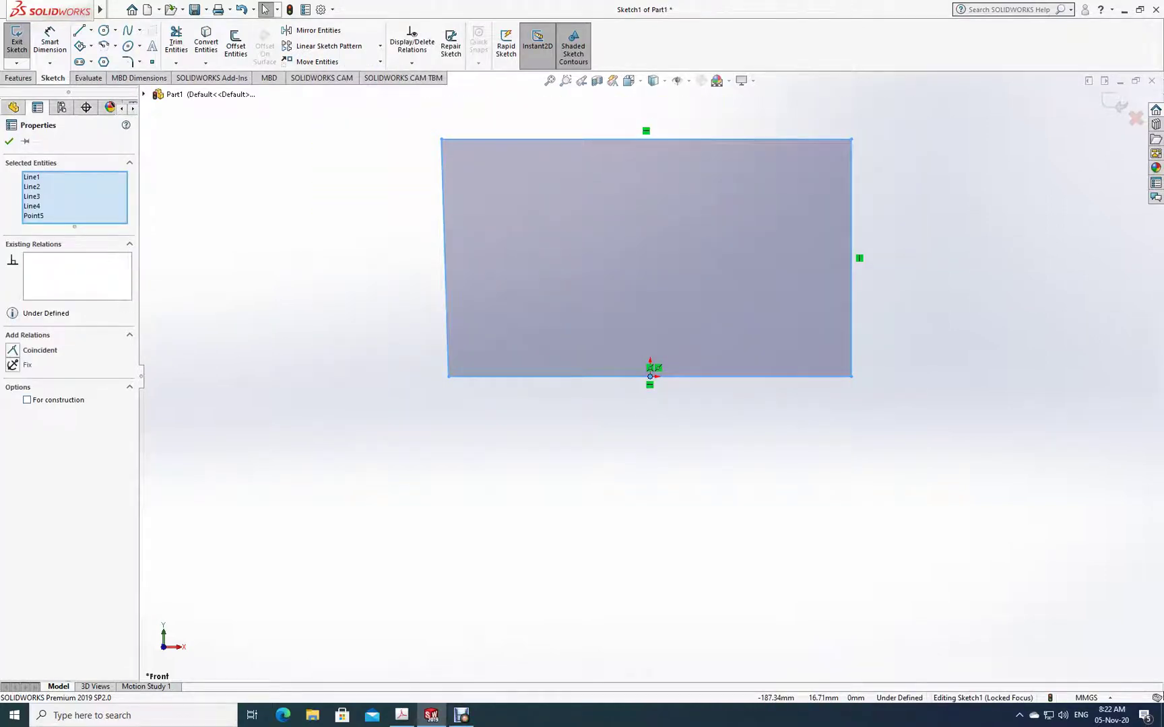
pyautogui.click(27, 400)
pyautogui.click(9, 141)
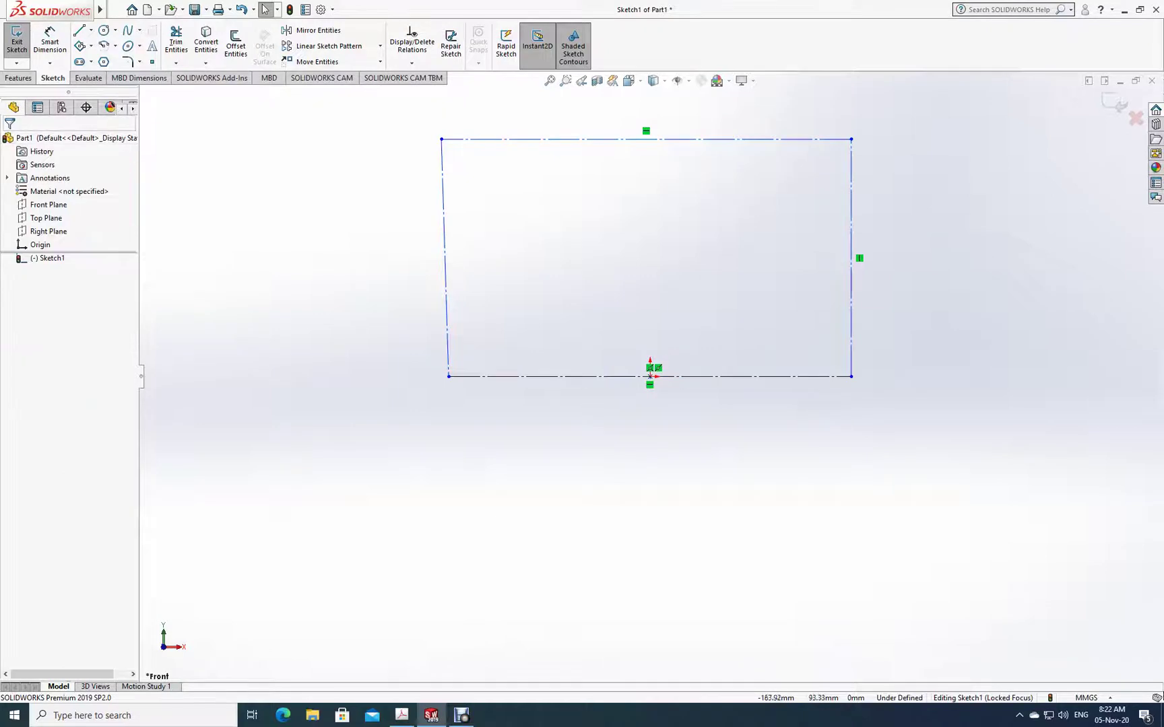
# - Add a Vertical relation to the left construction line
pyautogui.click(445, 258)
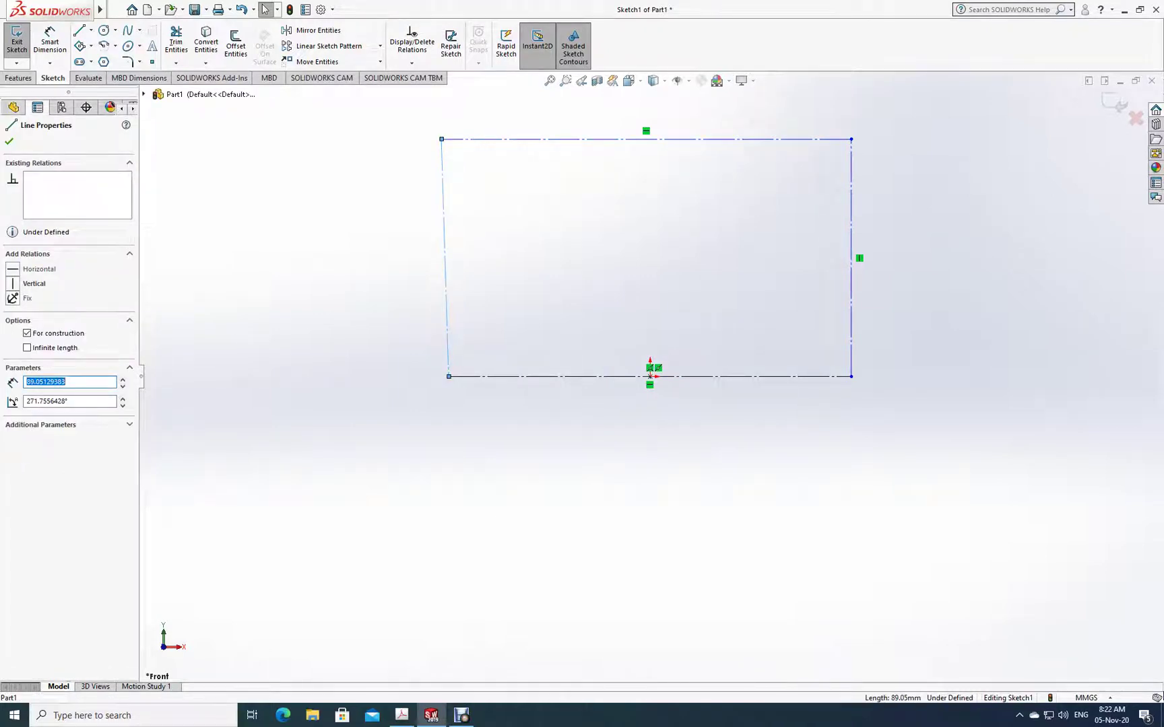
pyautogui.click(12, 284)
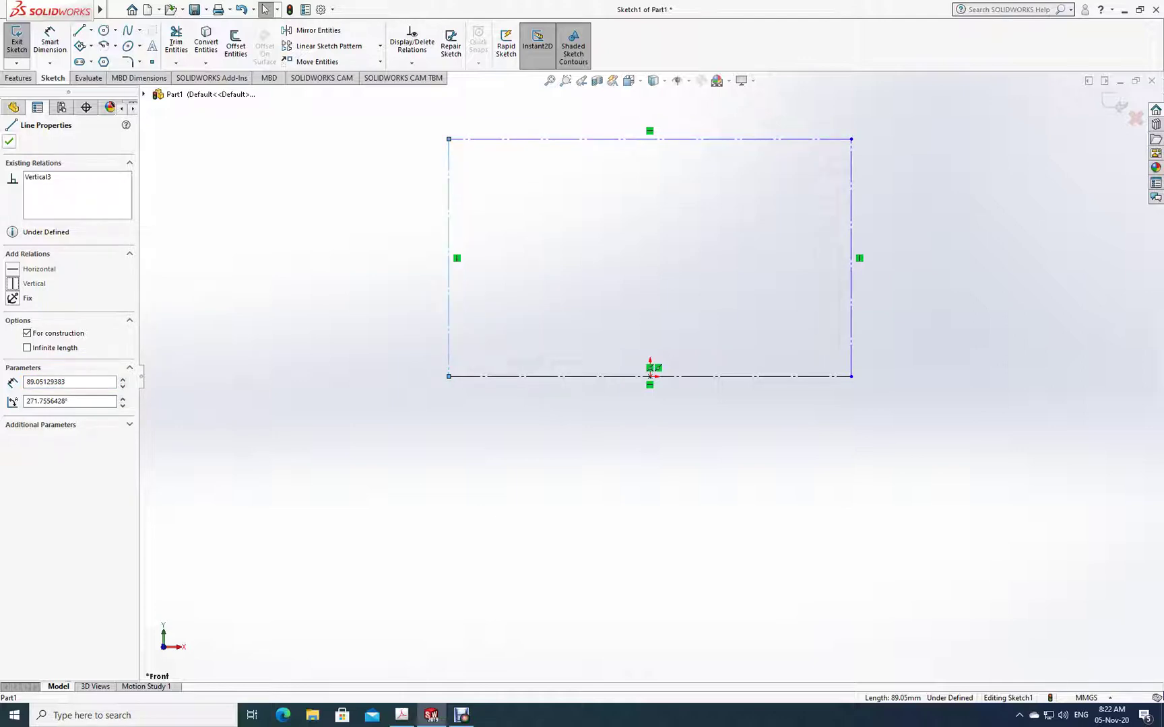
pyautogui.press('Escape')
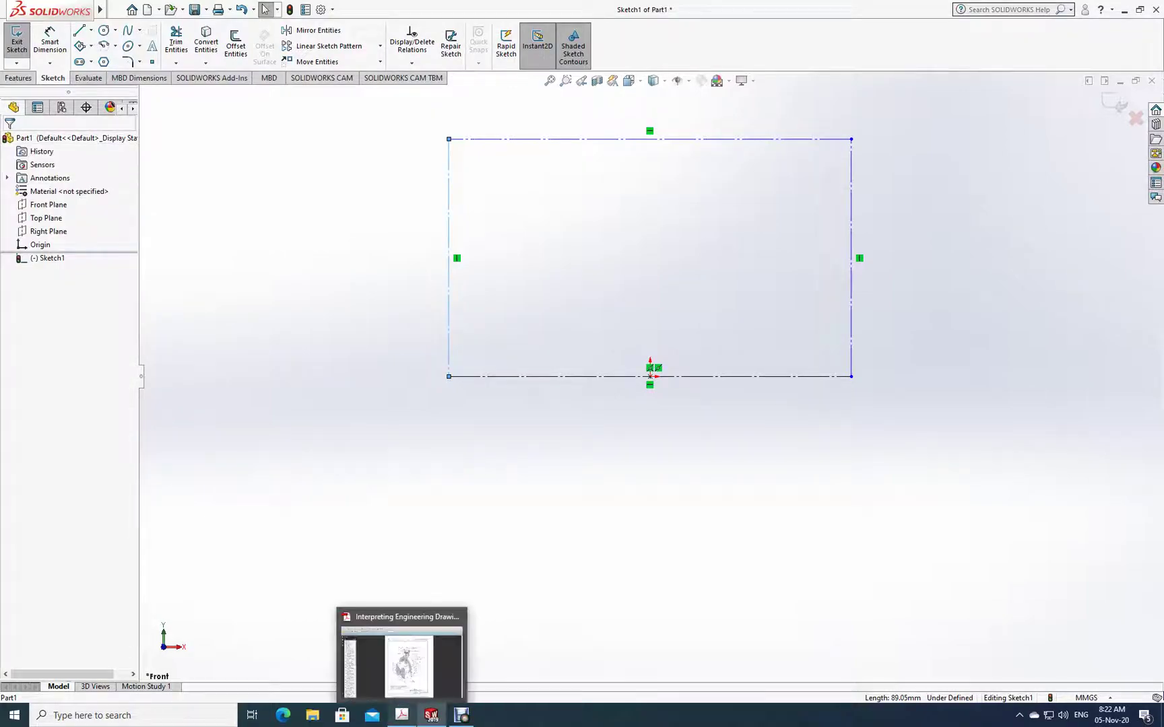
pyautogui.click(402, 716)
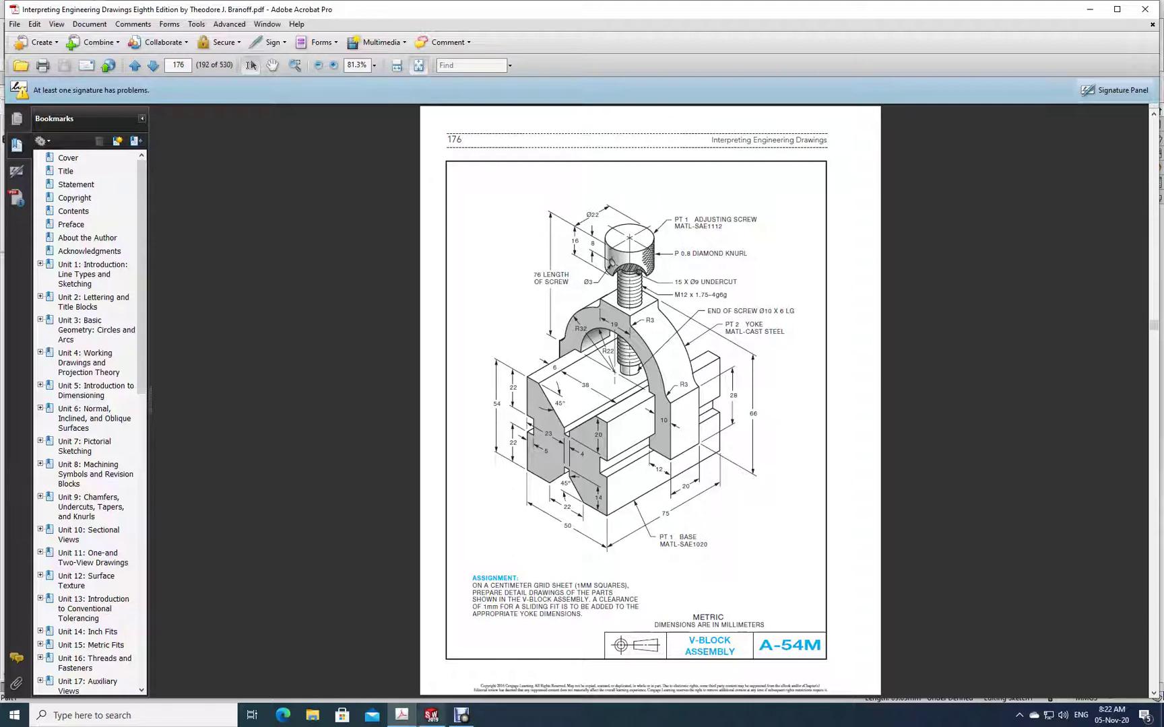
pyautogui.click(431, 716)
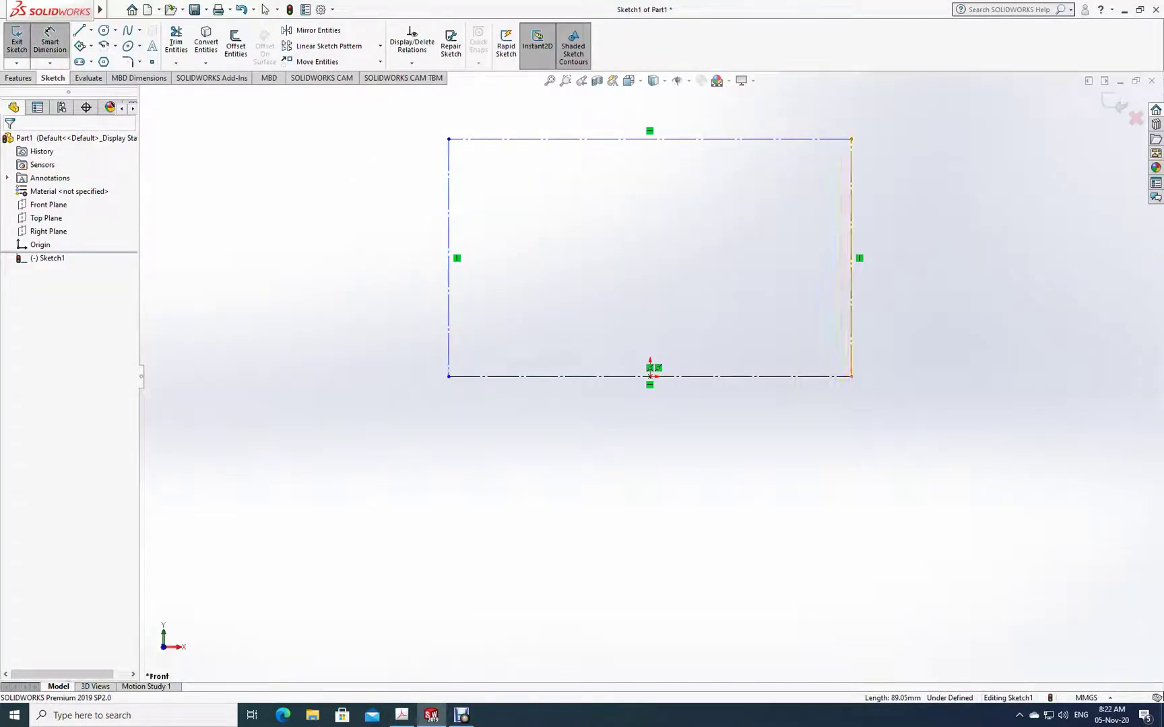
# - Dimension the construction rectangle 50 mm wide and 54 mm tall
pyautogui.click(852, 324)
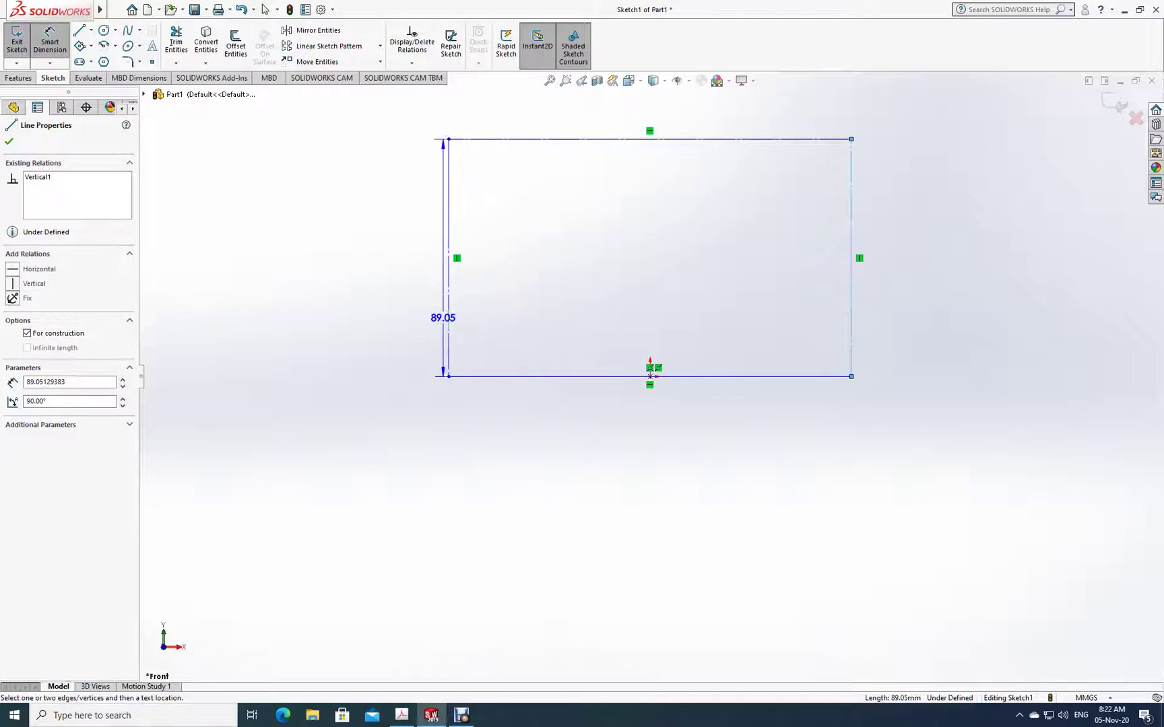
pyautogui.click(449, 315)
pyautogui.click(655, 465)
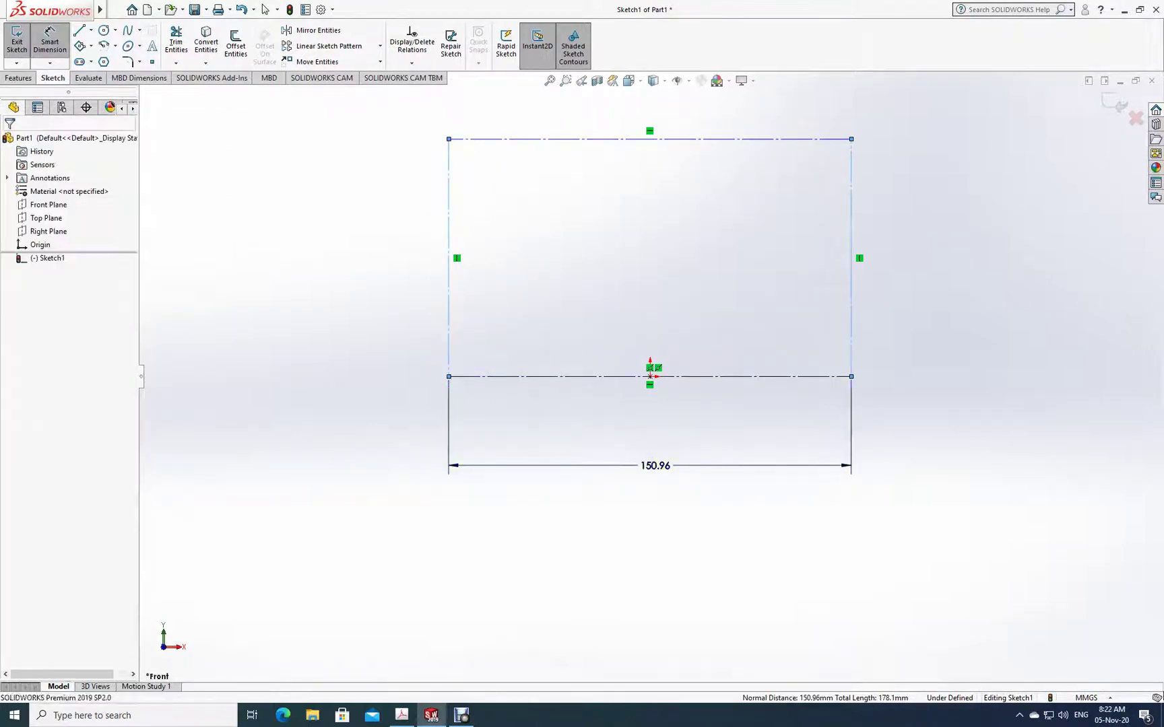
pyautogui.write('50')
pyautogui.press('Return')
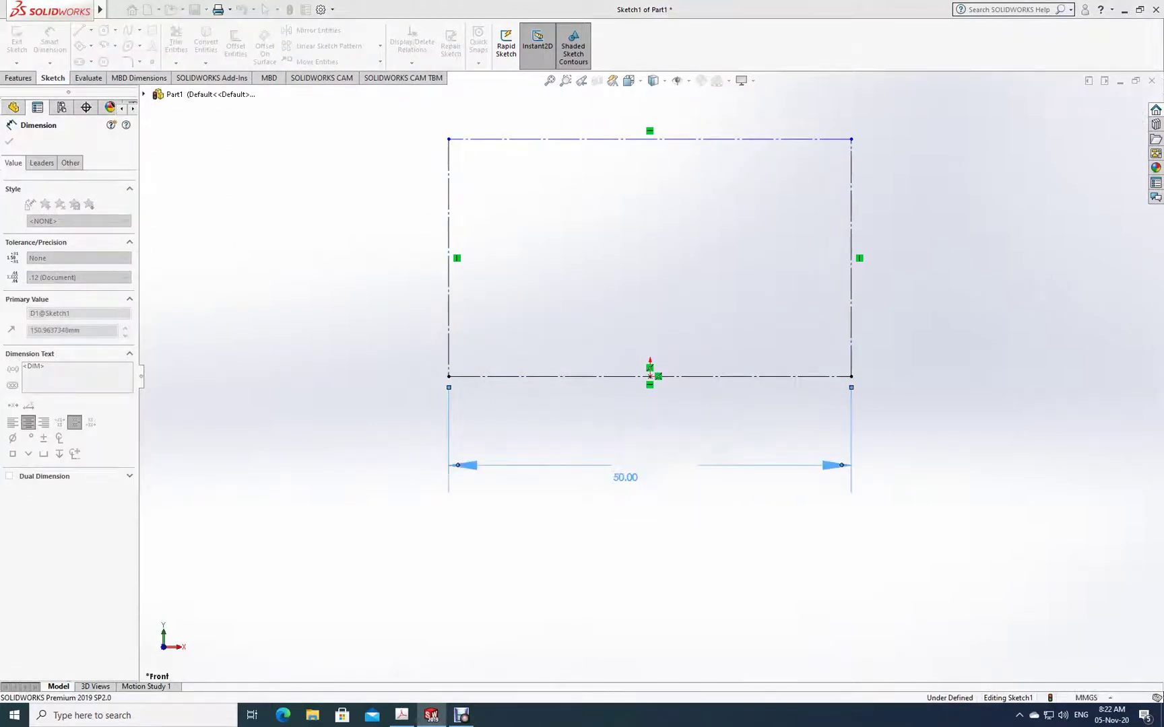
pyautogui.click(9, 142)
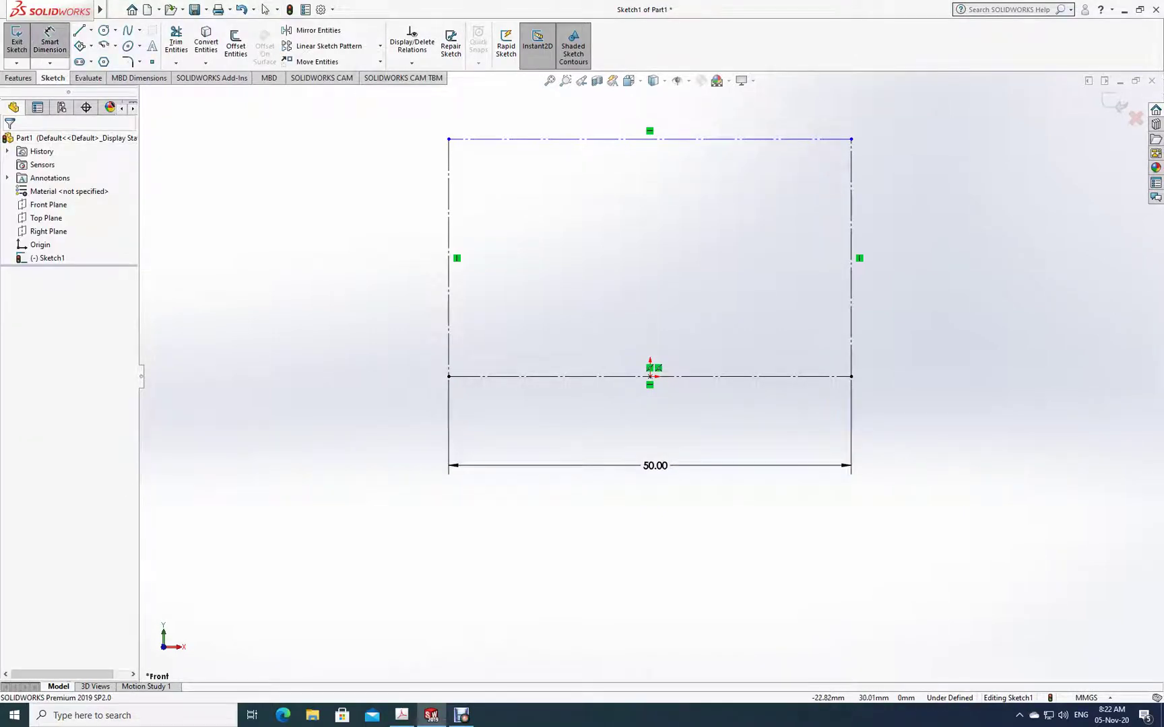
pyautogui.click(488, 377)
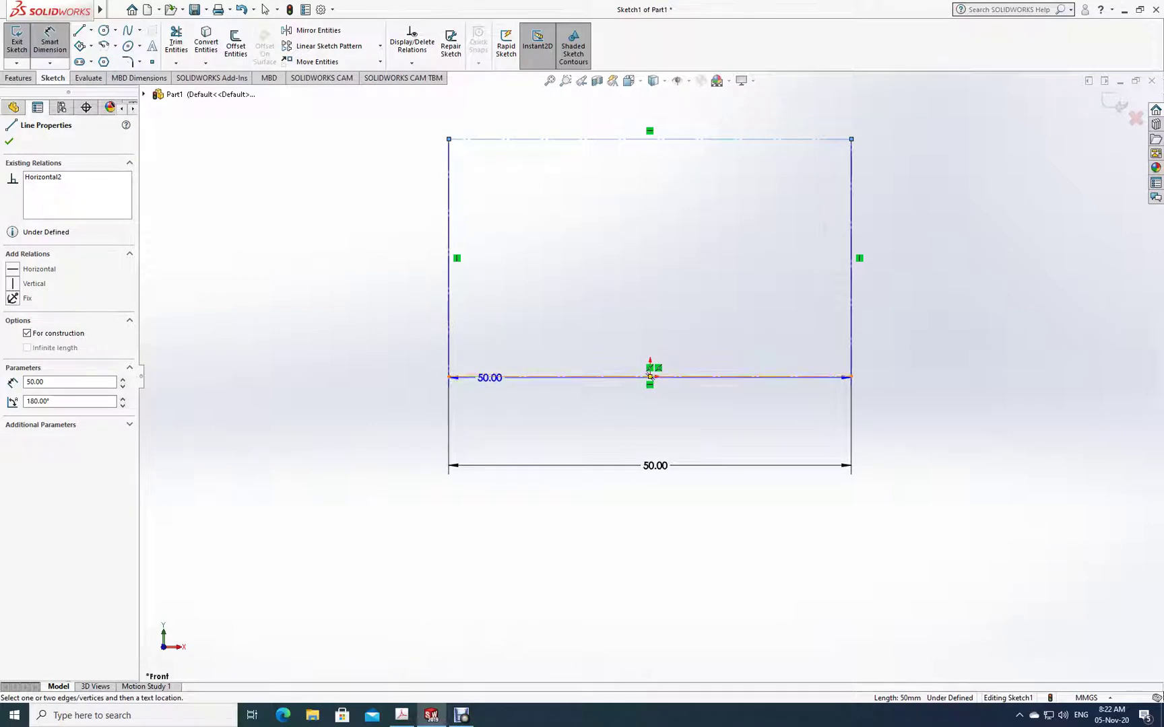
pyautogui.click(489, 377)
pyautogui.click(350, 248)
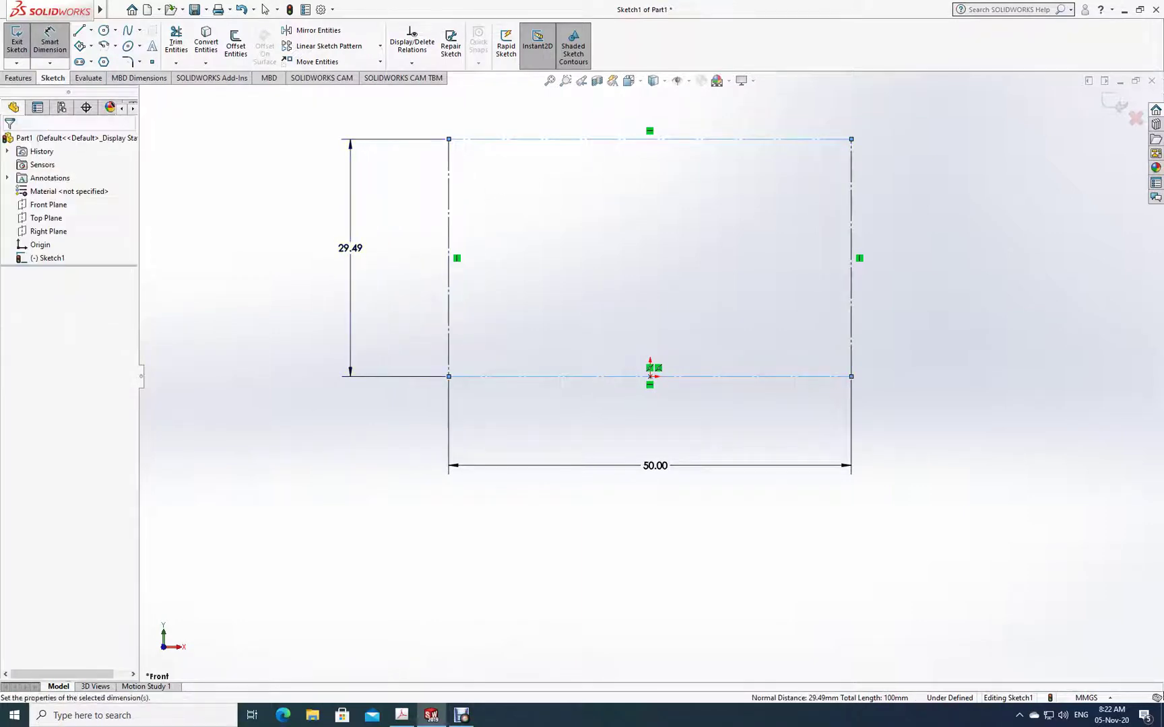
pyautogui.write('54')
pyautogui.press('Return')
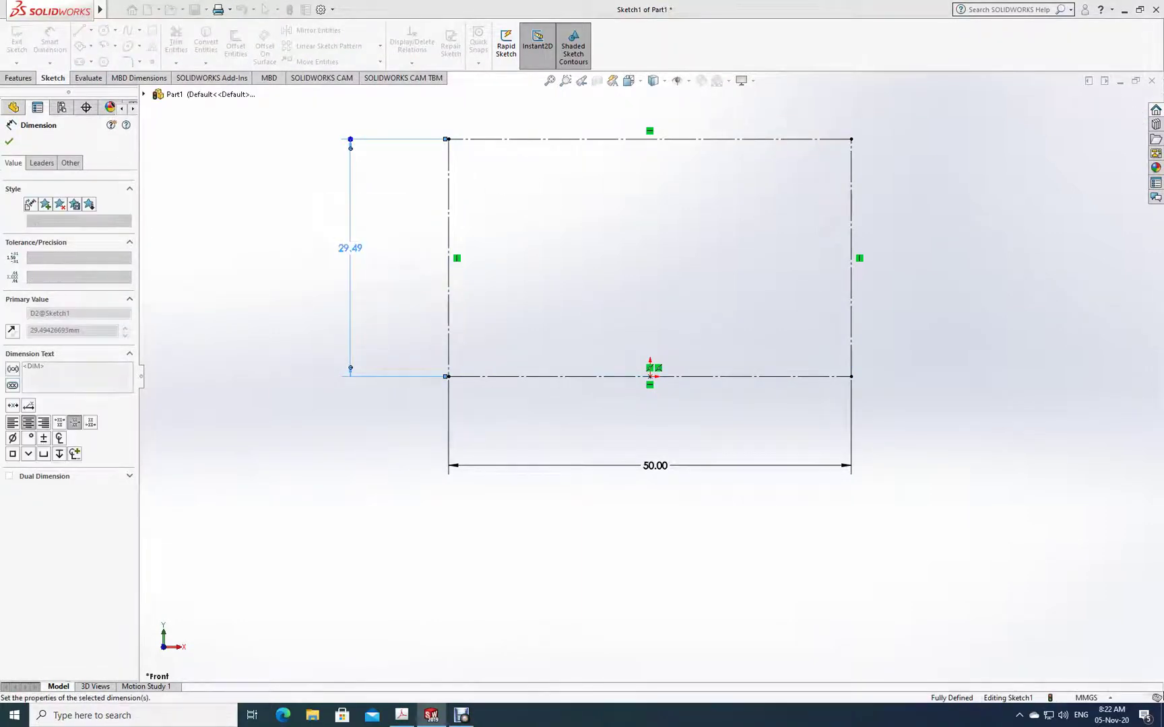
pyautogui.click(9, 140)
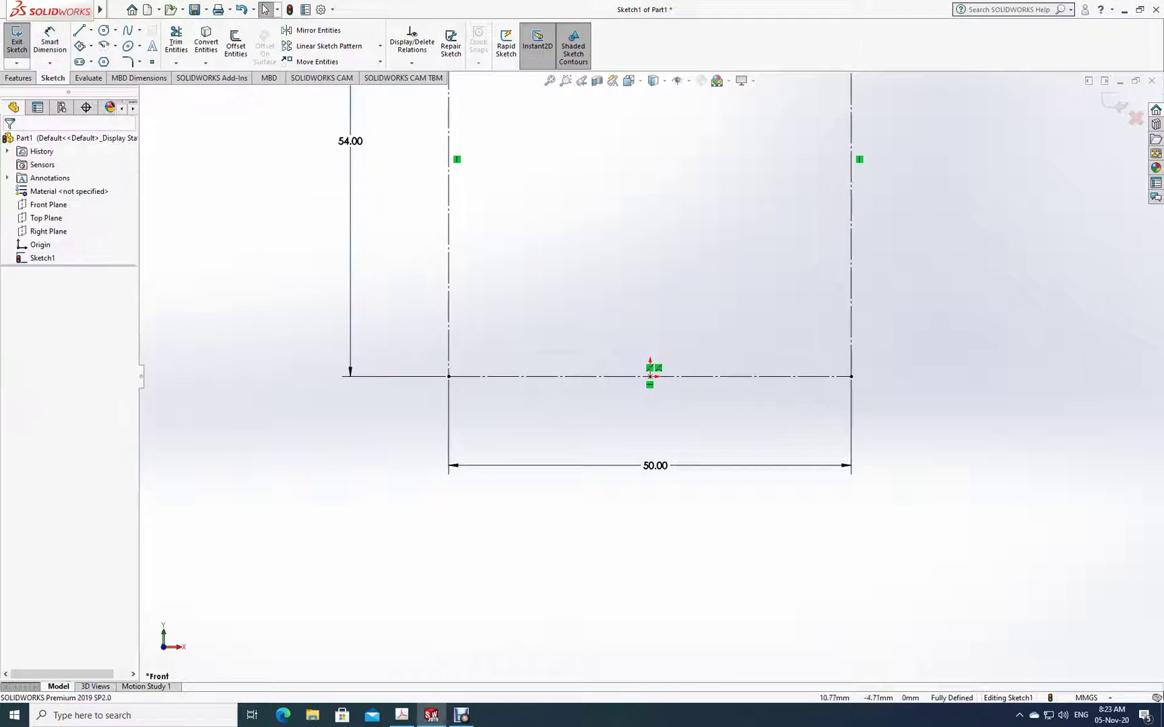
# - Zoom the sketch view and bring up the V-block reference drawing in Acrobat
pyautogui.scroll(-2, 608, 415)
pyautogui.scroll(-1, 649, 376)
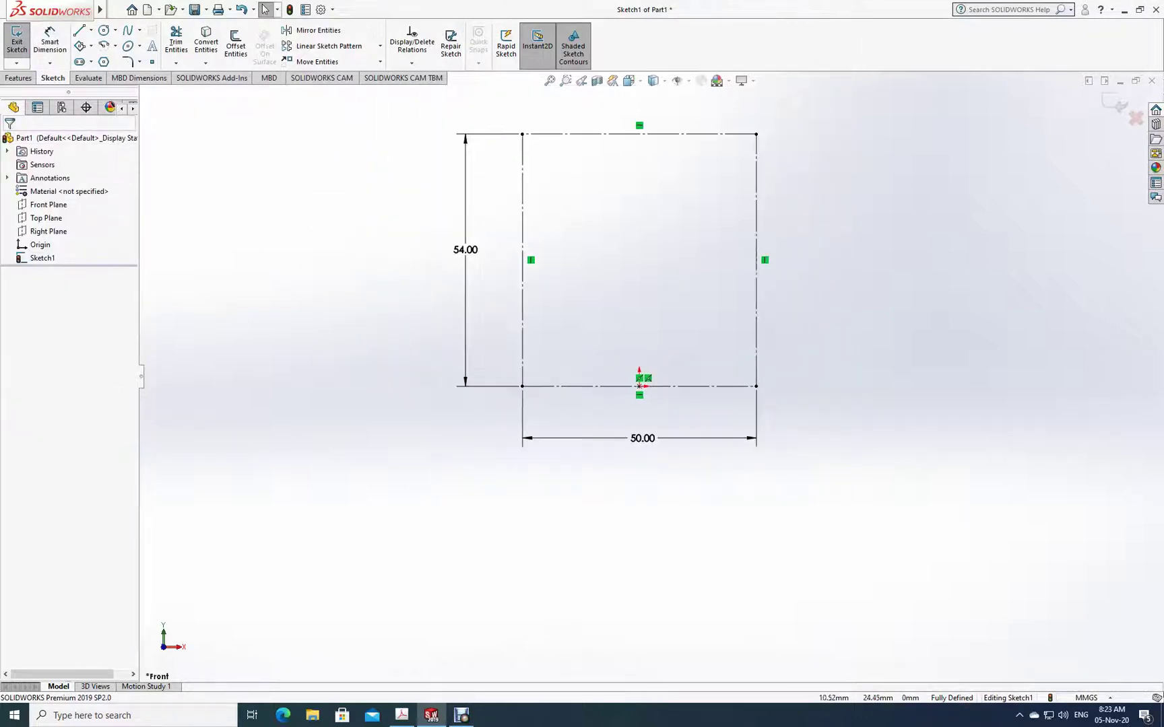
pyautogui.scroll(2, 821, 150)
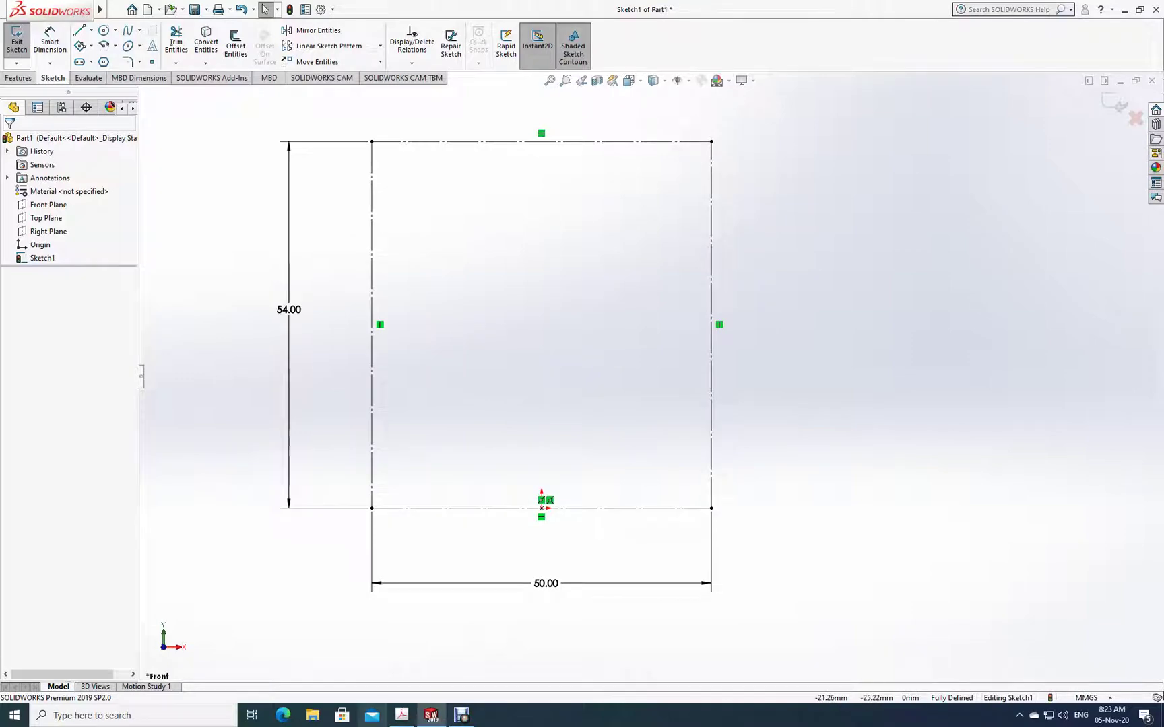
pyautogui.click(402, 715)
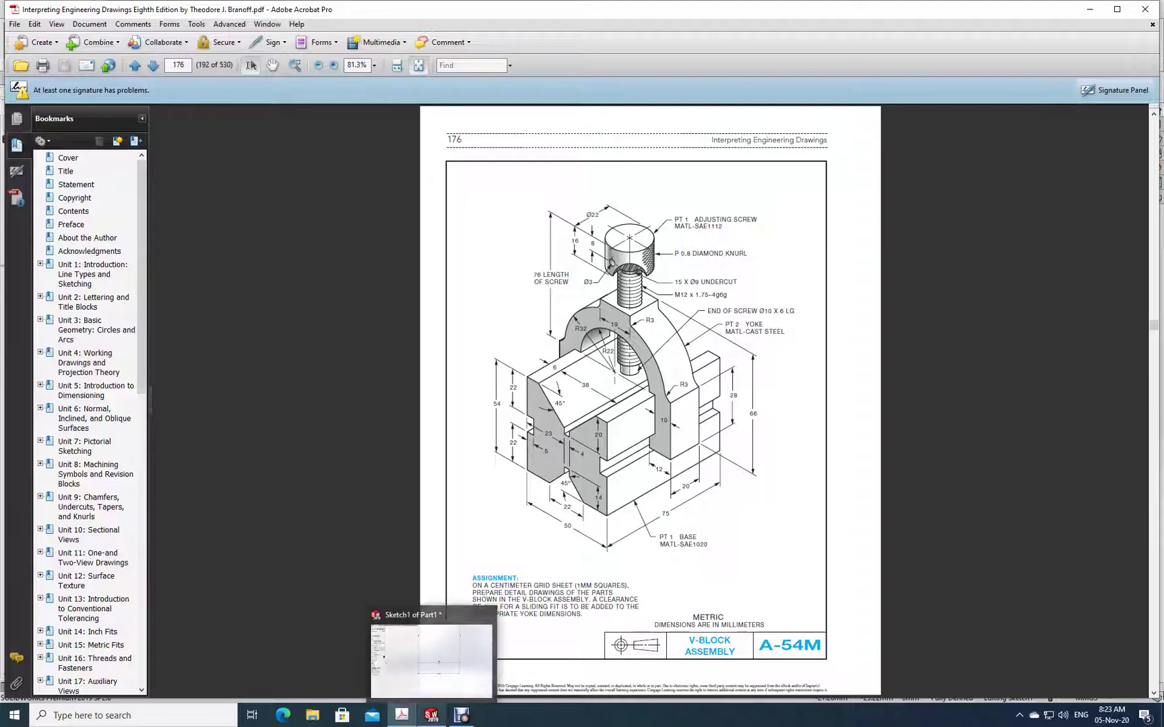
pyautogui.click(431, 715)
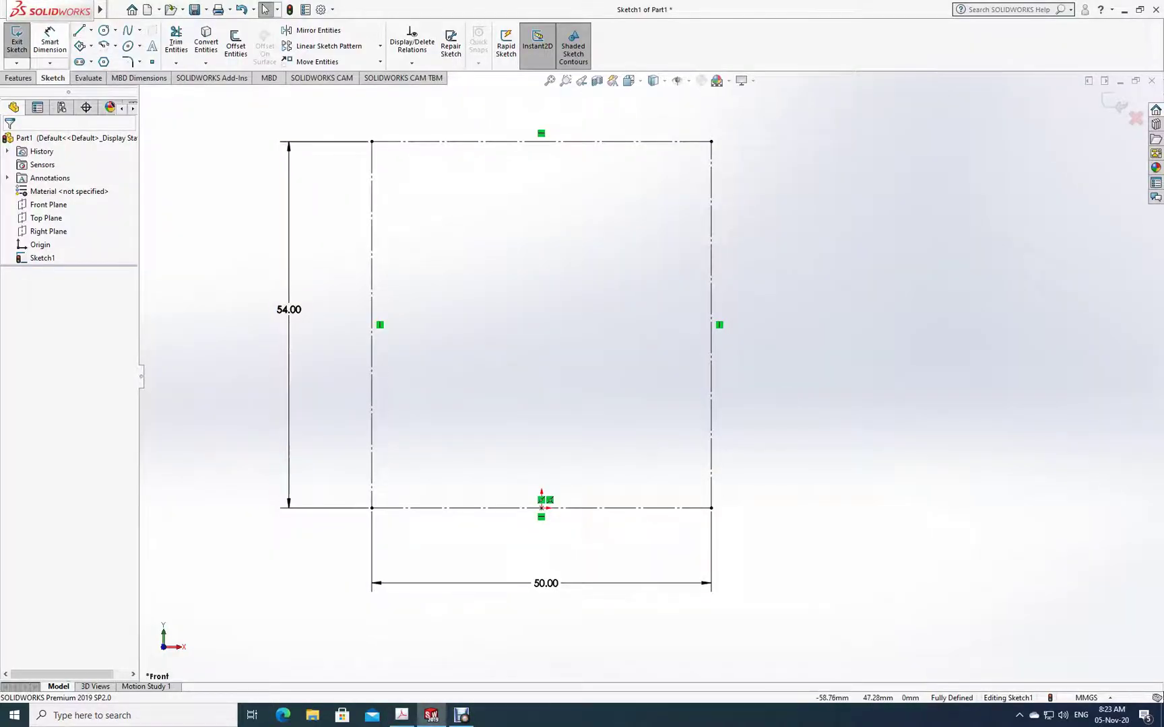
pyautogui.click(79, 29)
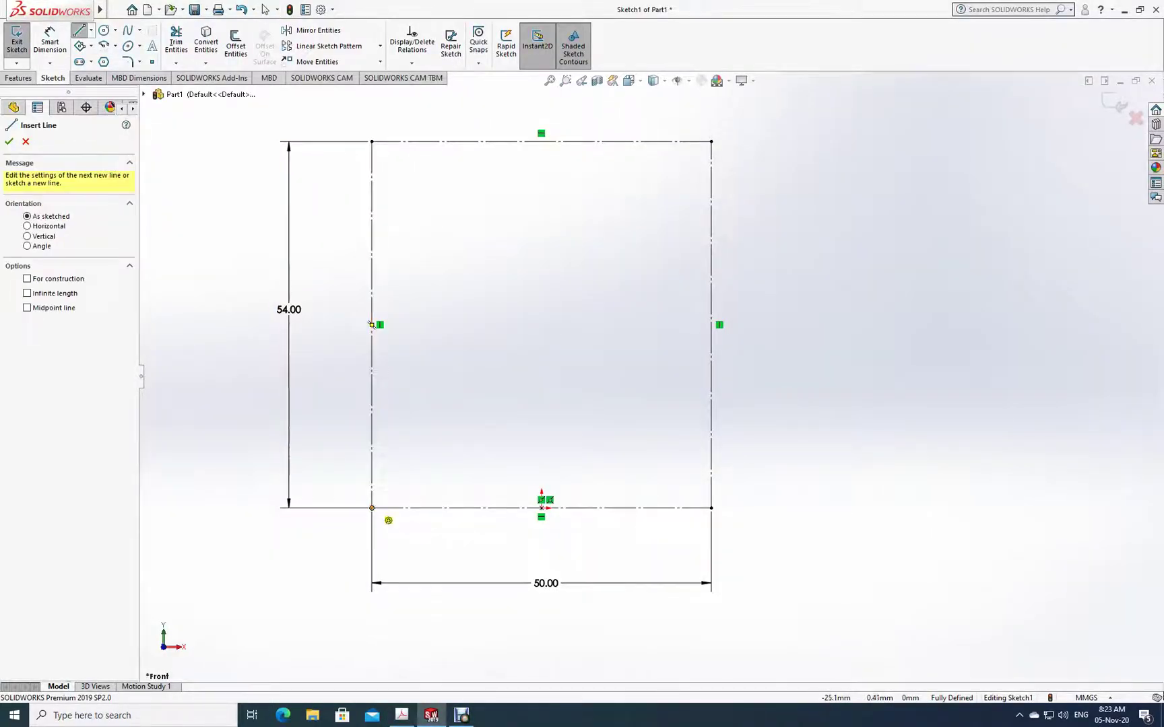
# - Draw the bottom edge from left to right corner with a central V-groove and small slot
pyautogui.click(372, 508)
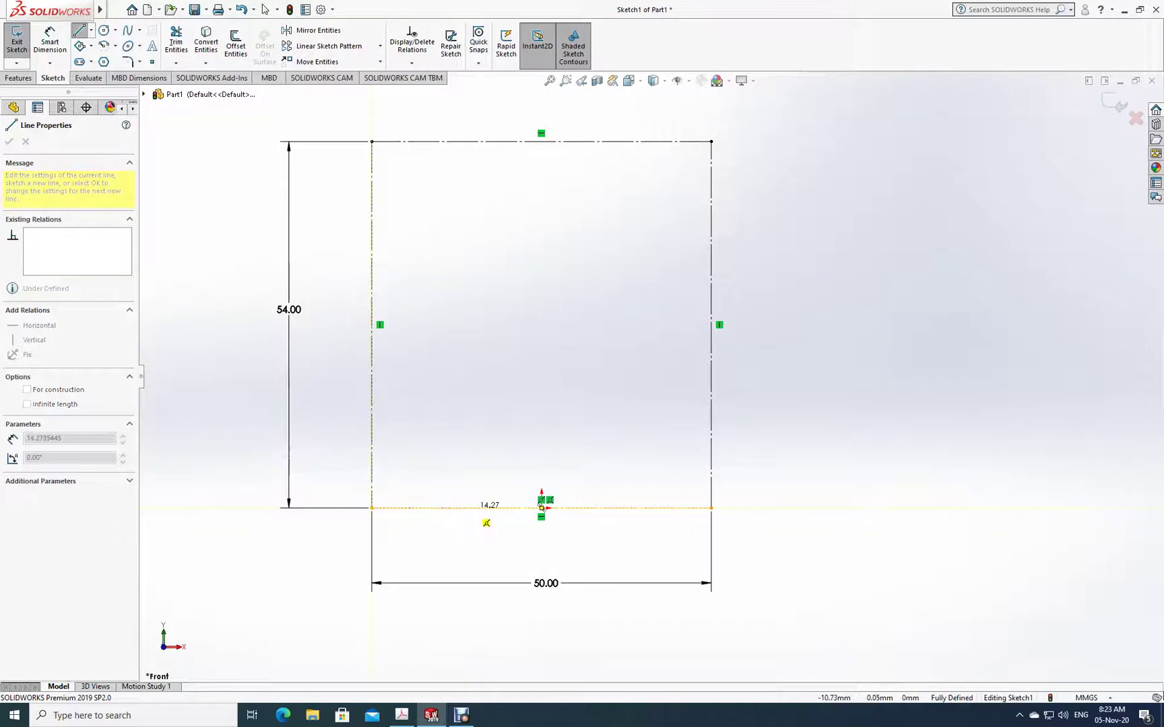
pyautogui.click(469, 507)
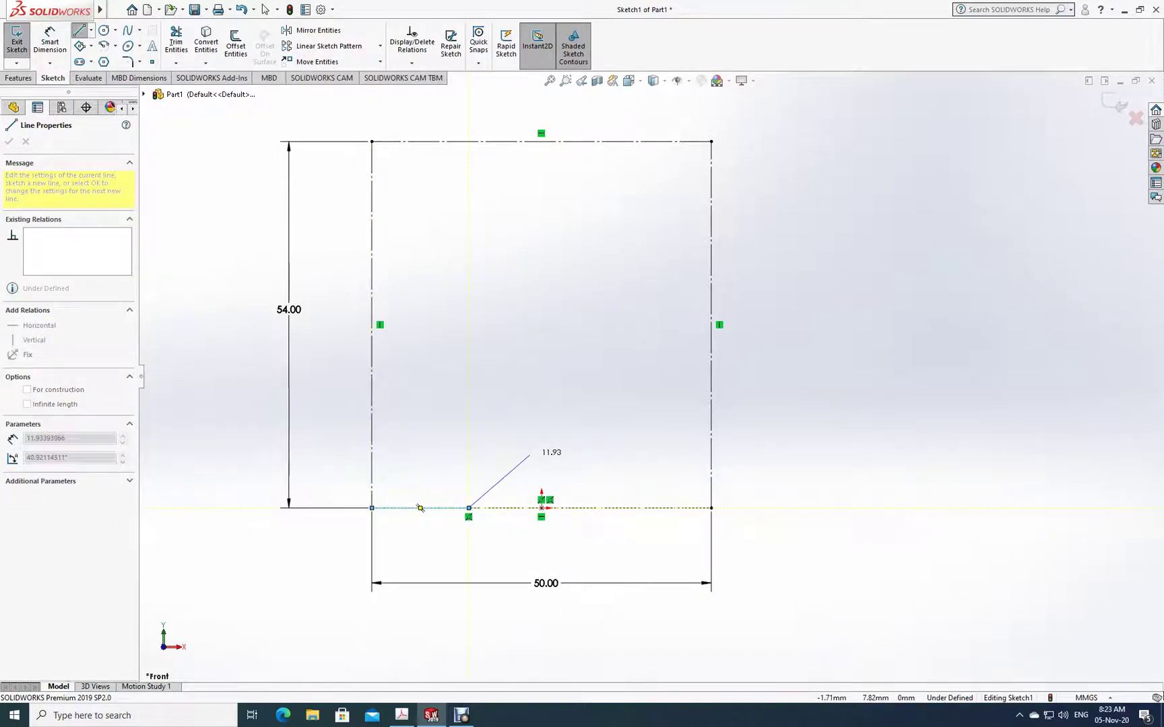
pyautogui.click(530, 456)
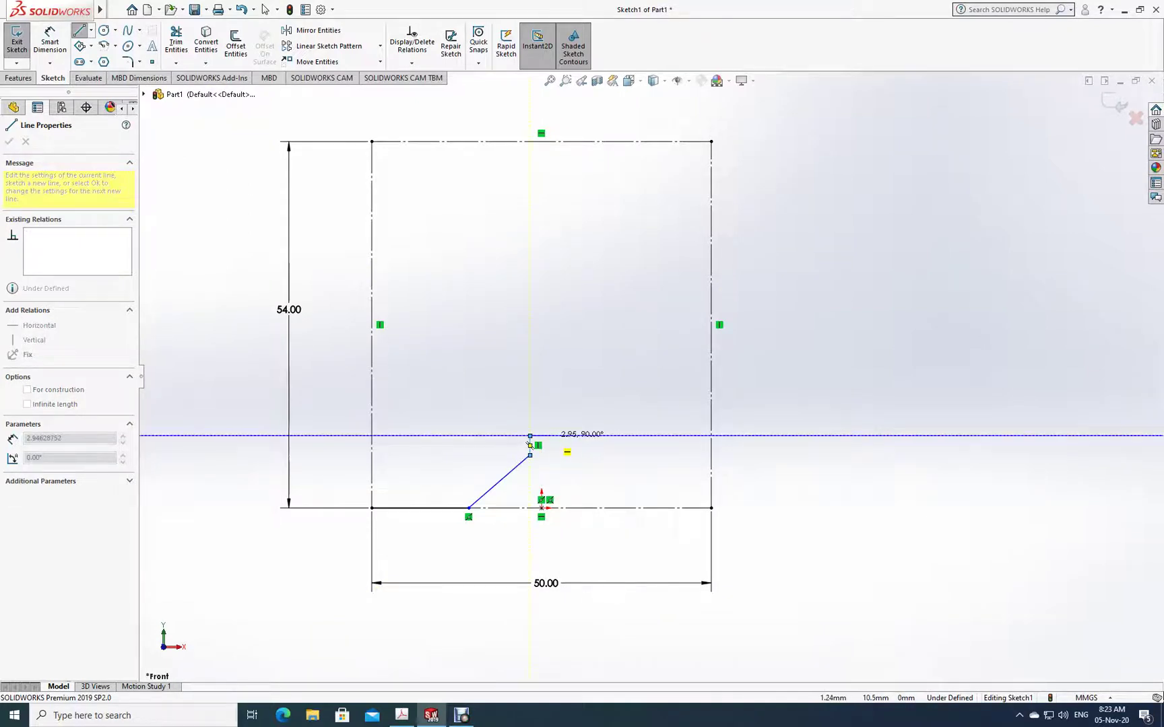
pyautogui.click(530, 435)
pyautogui.click(551, 436)
pyautogui.click(551, 455)
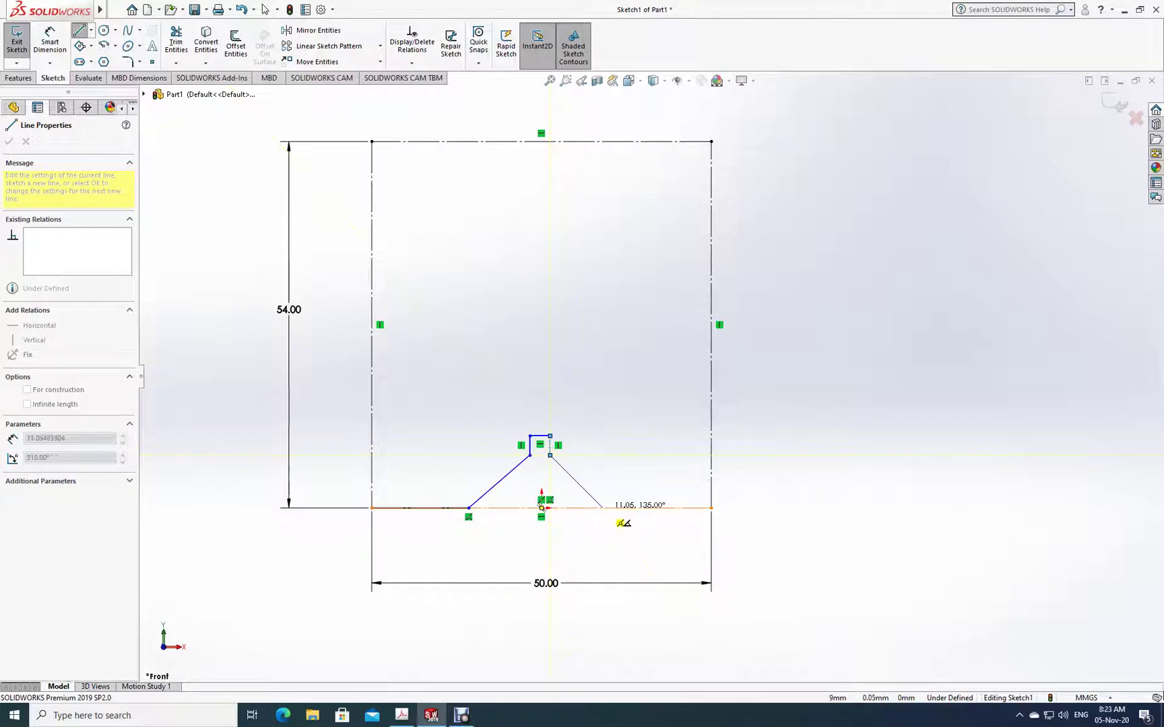
pyautogui.click(602, 508)
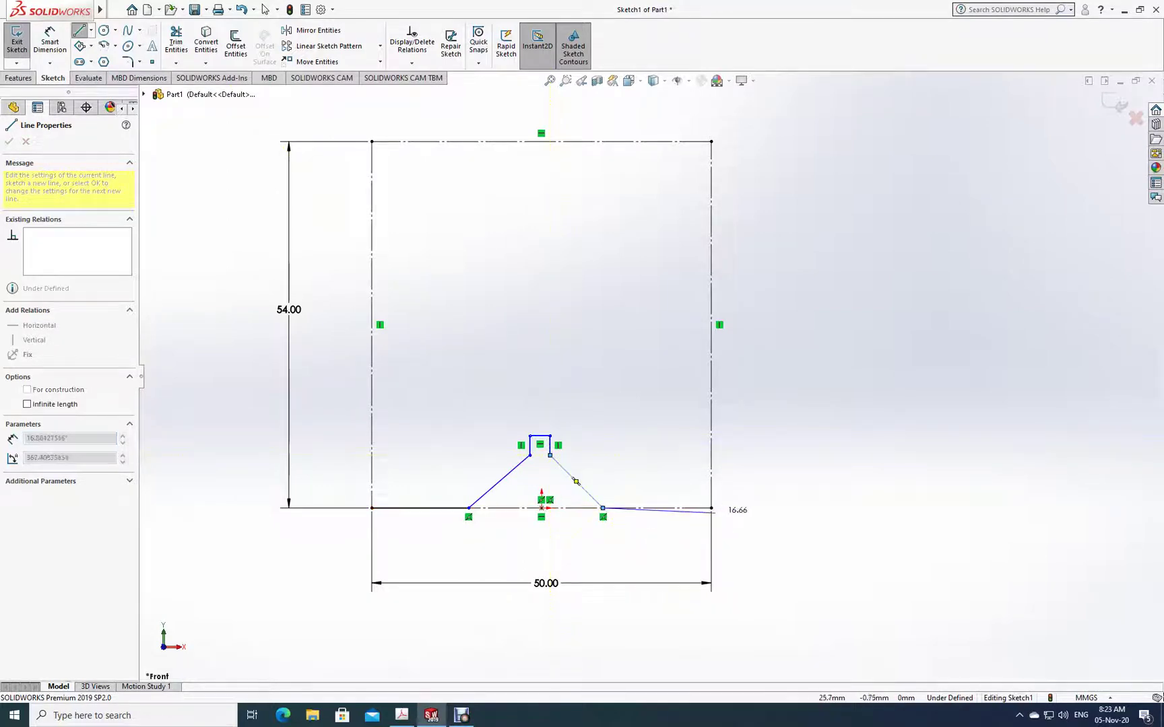
pyautogui.click(717, 513)
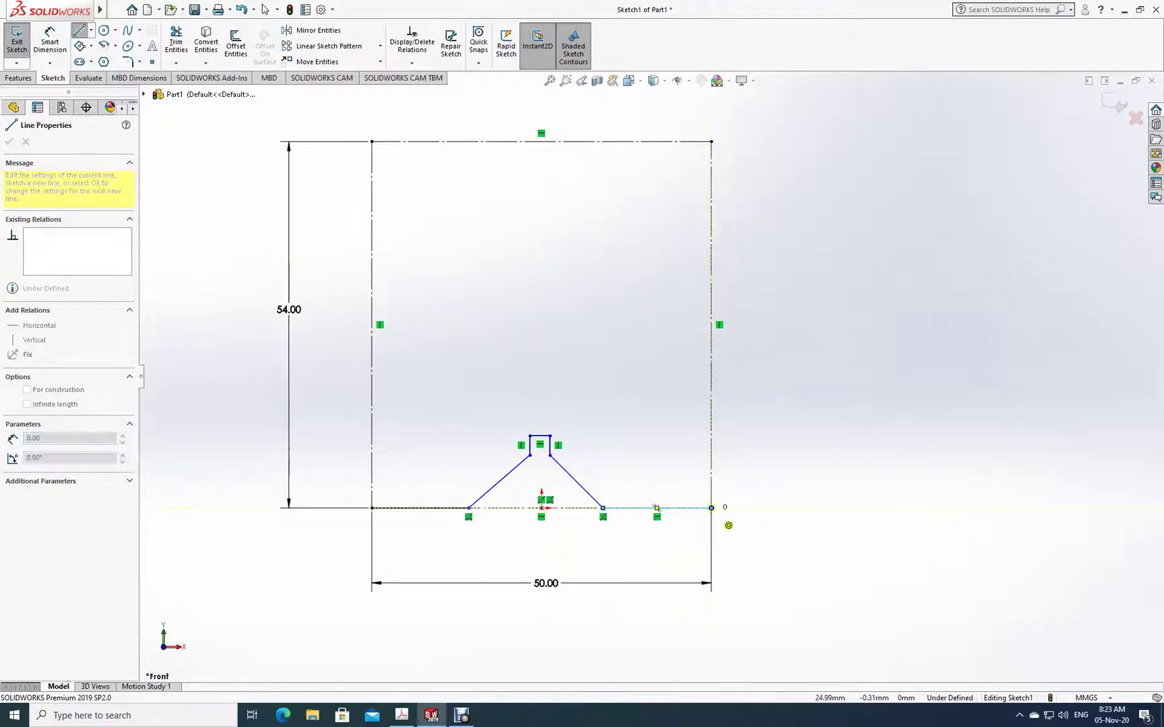
pyautogui.click(402, 715)
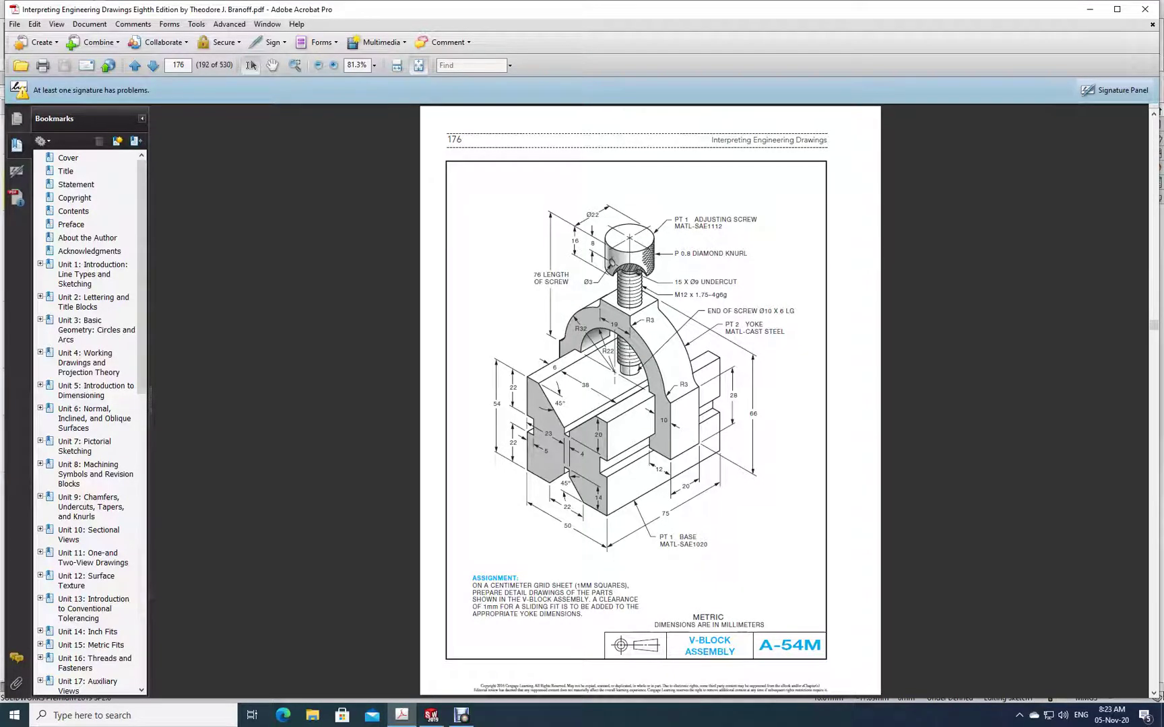
# - Draw the right edge with its rectangular notch, the short top-right edge, and the groove's right slope
pyautogui.click(431, 715)
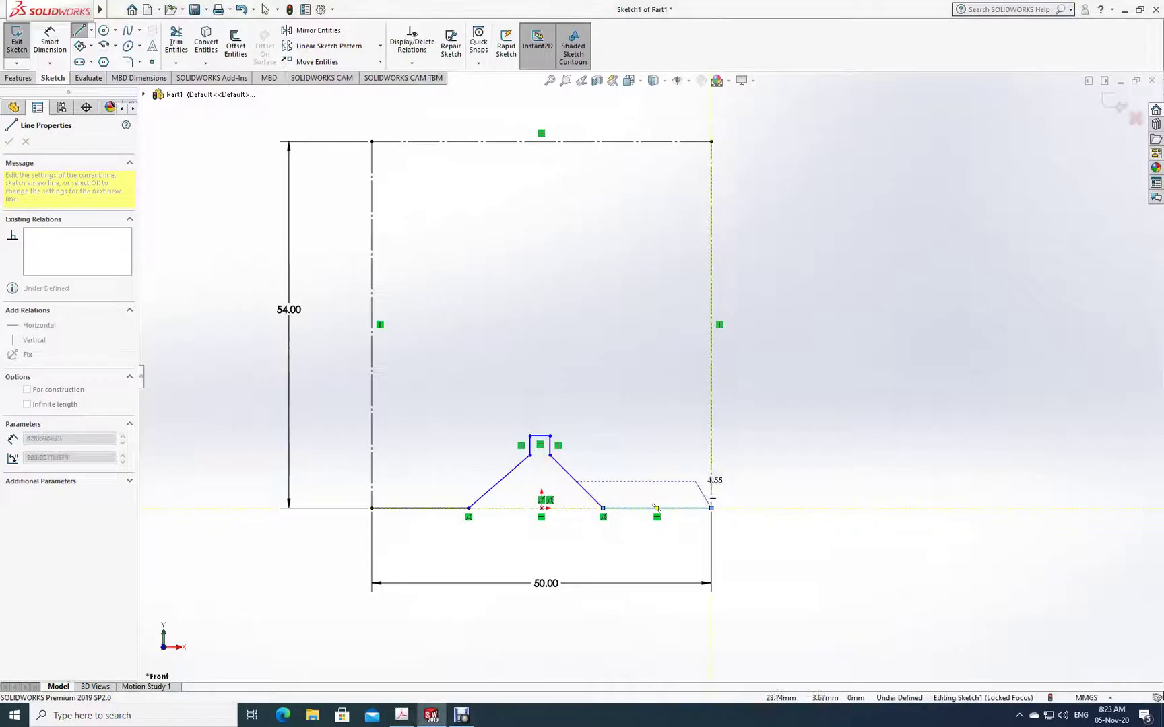
pyautogui.click(711, 508)
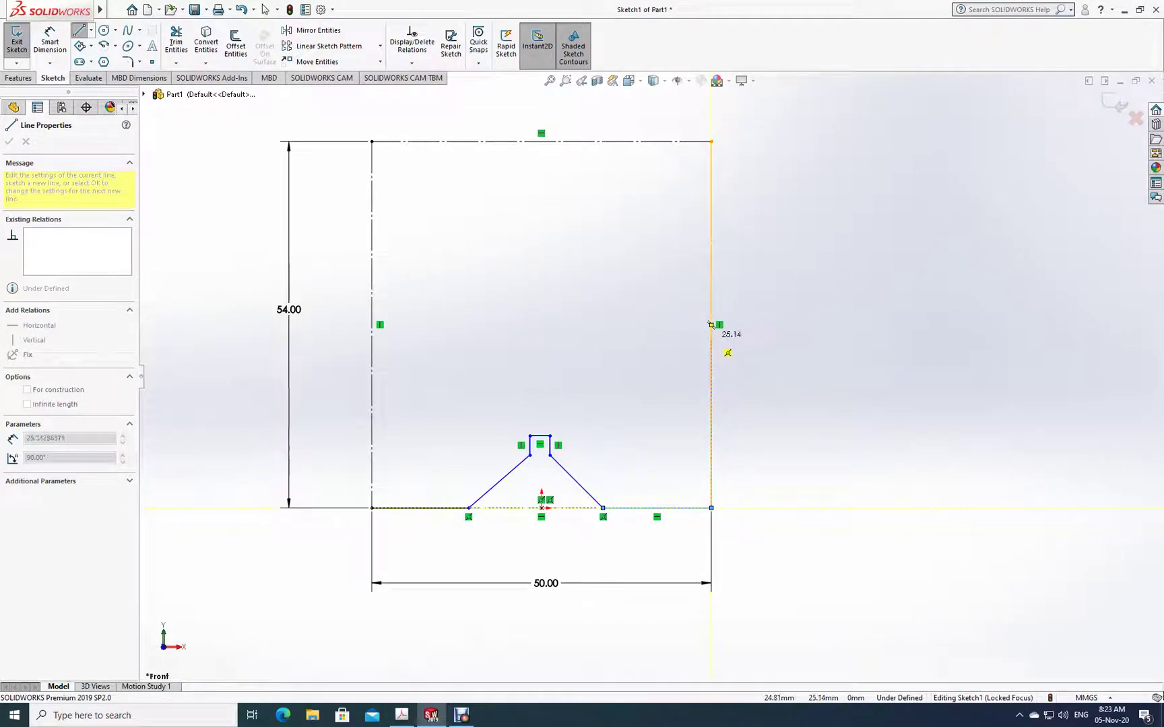
pyautogui.click(711, 336)
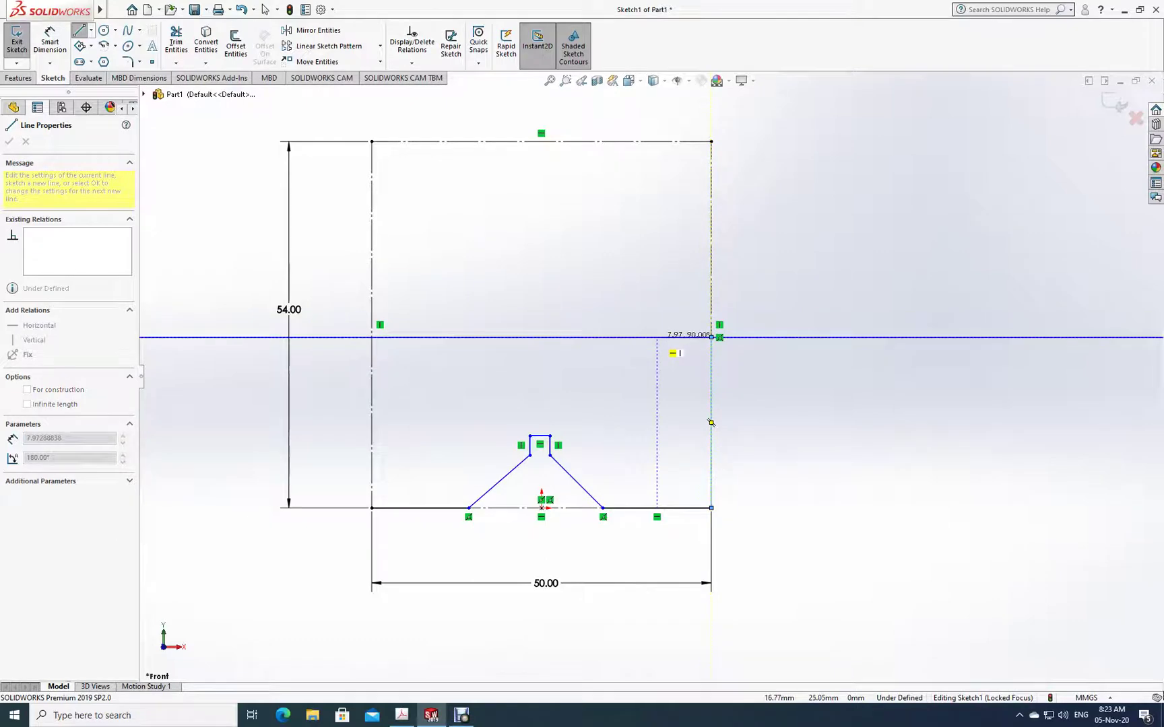
pyautogui.click(657, 337)
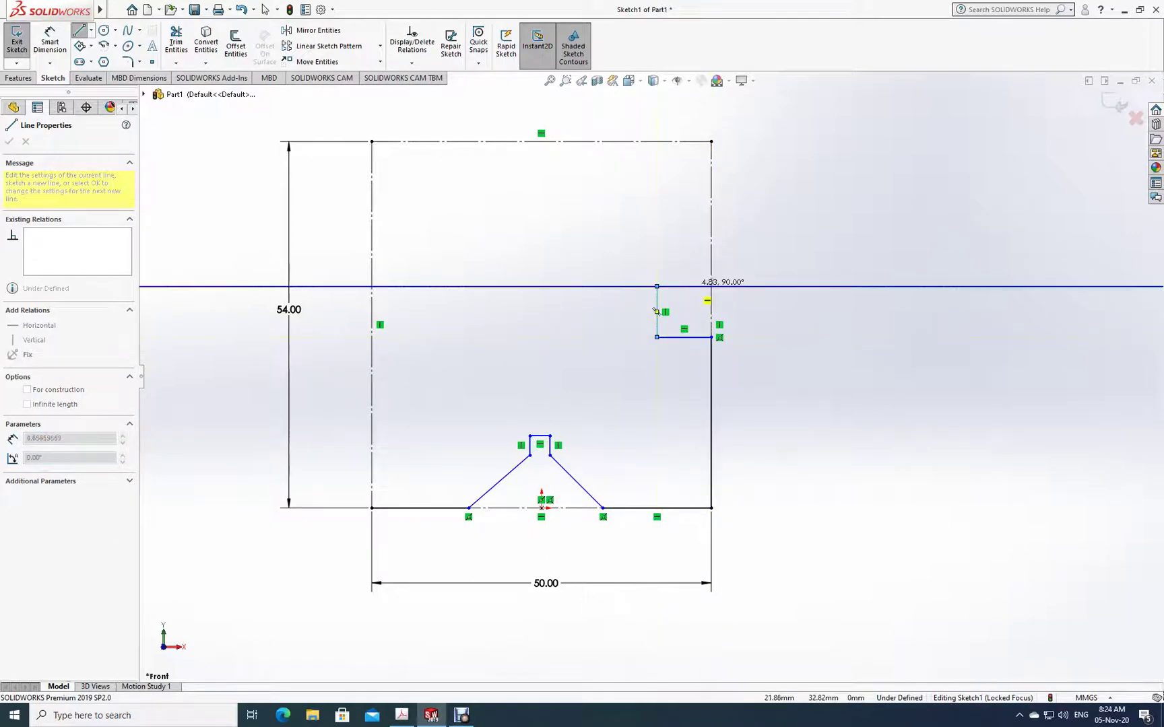
pyautogui.click(657, 286)
pyautogui.click(711, 287)
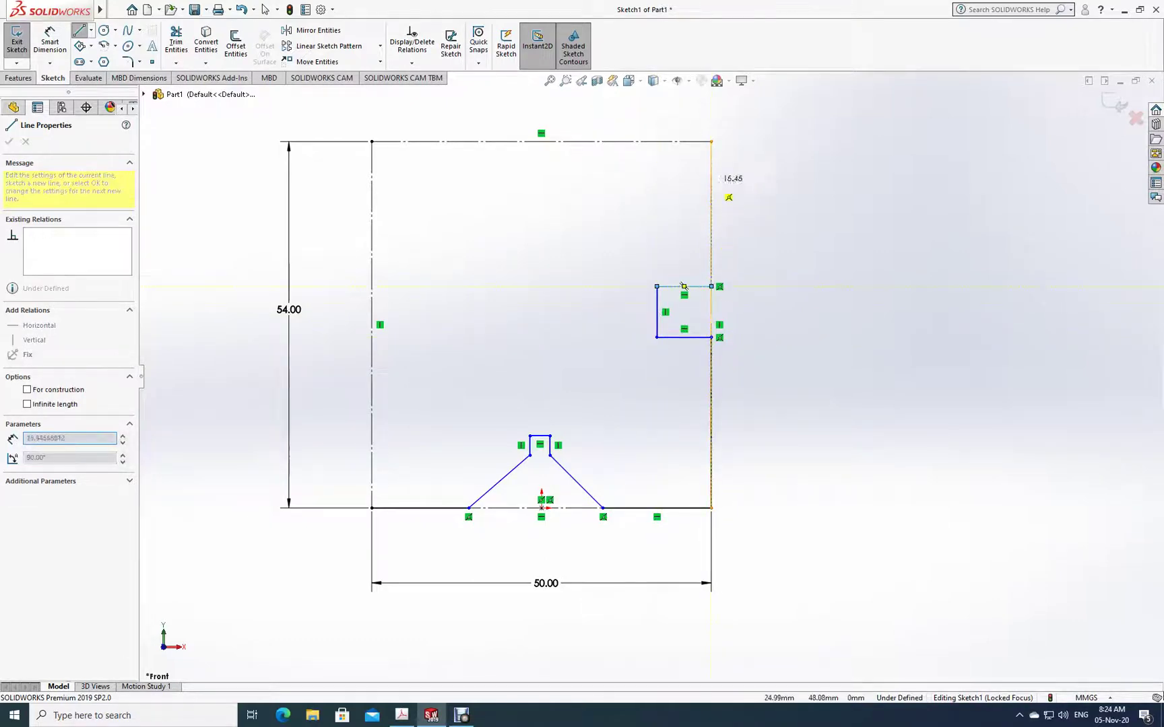
pyautogui.click(711, 142)
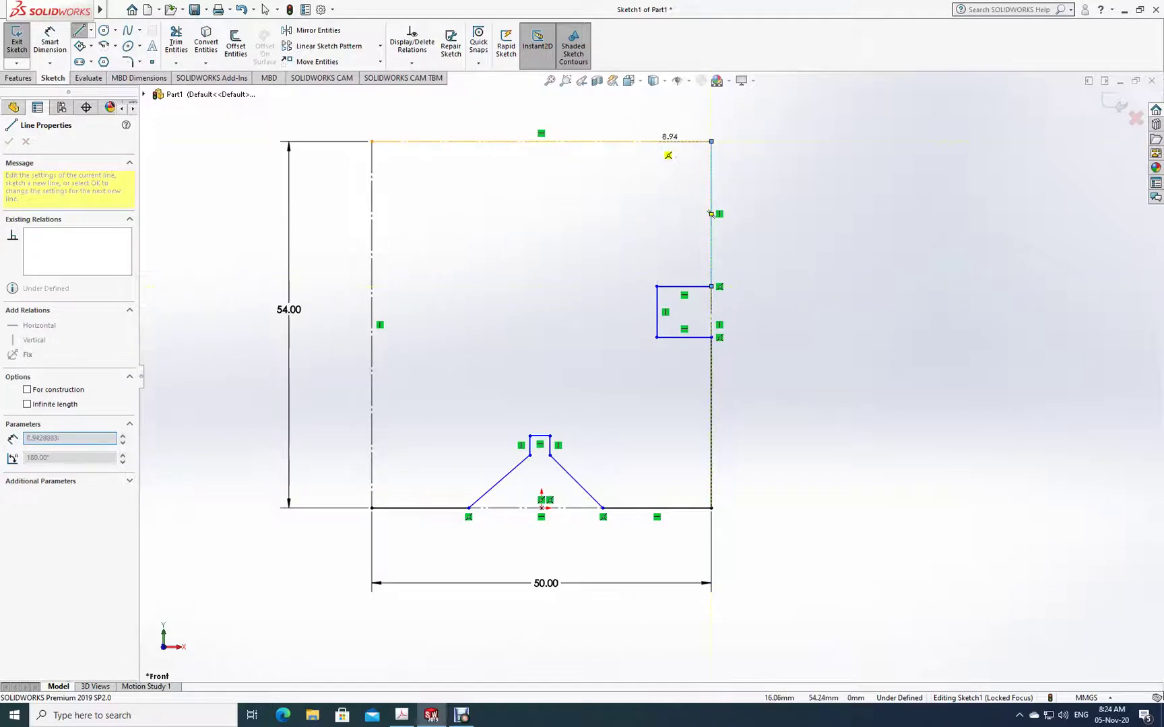
pyautogui.click(667, 142)
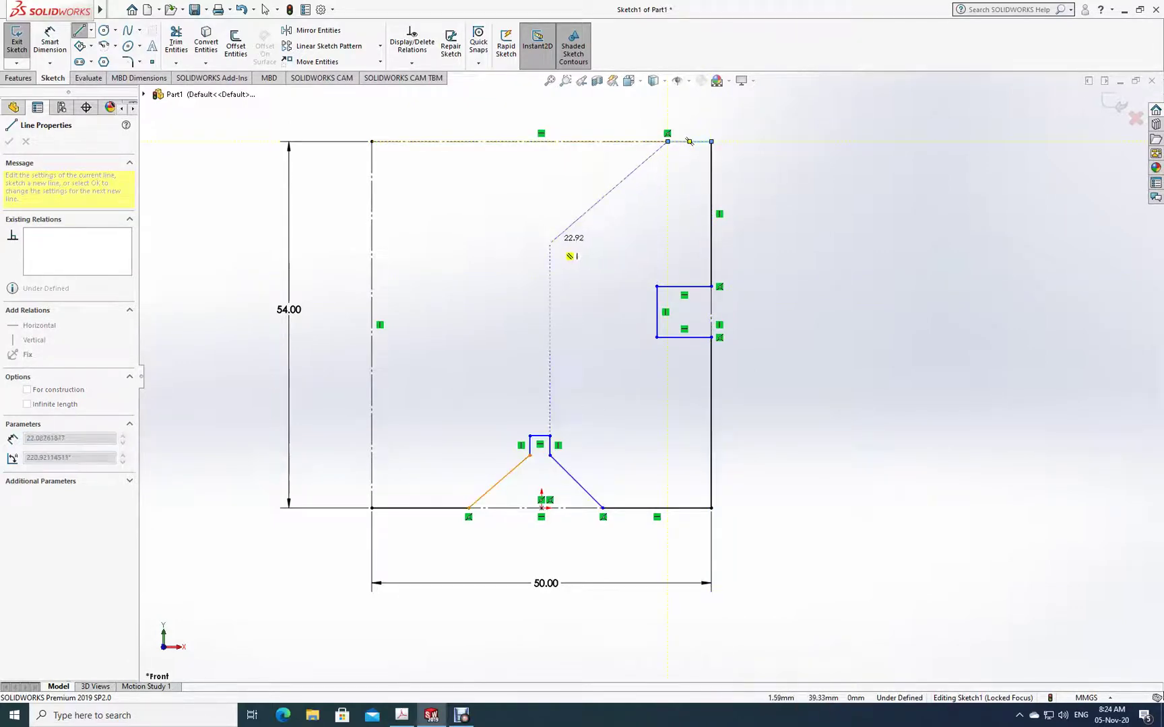
pyautogui.click(550, 242)
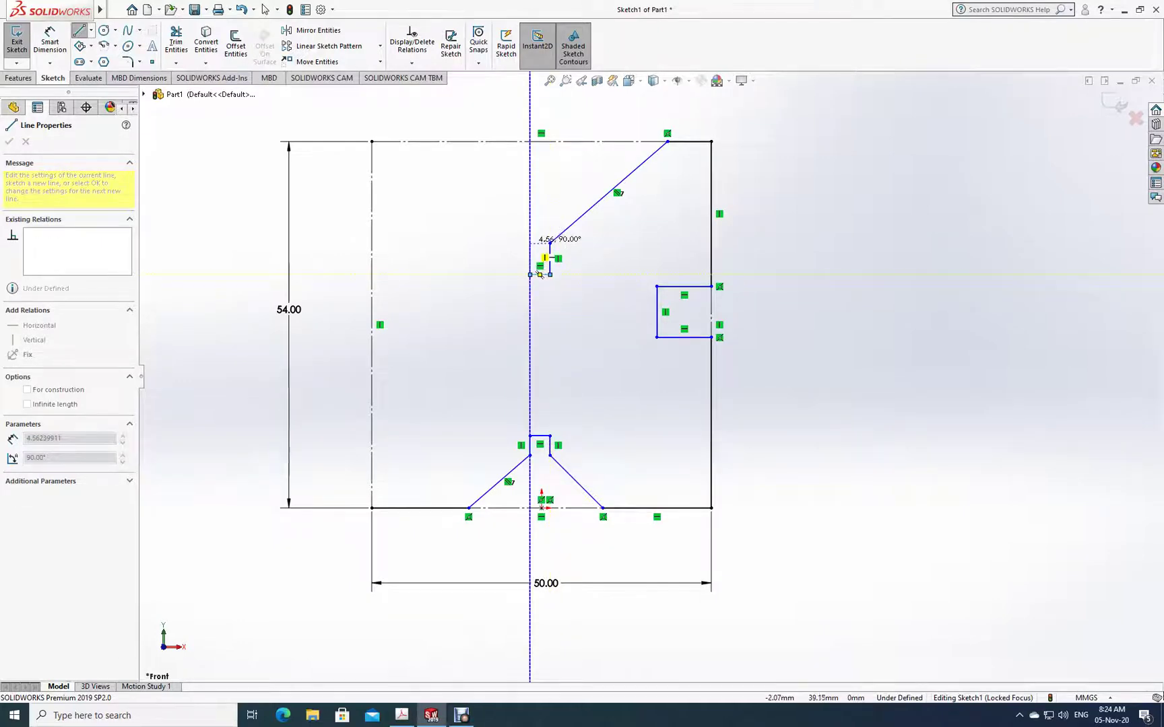
# - Complete the top groove's slot and left slope, the top-left edge, and the left-side notch
pyautogui.click(530, 242)
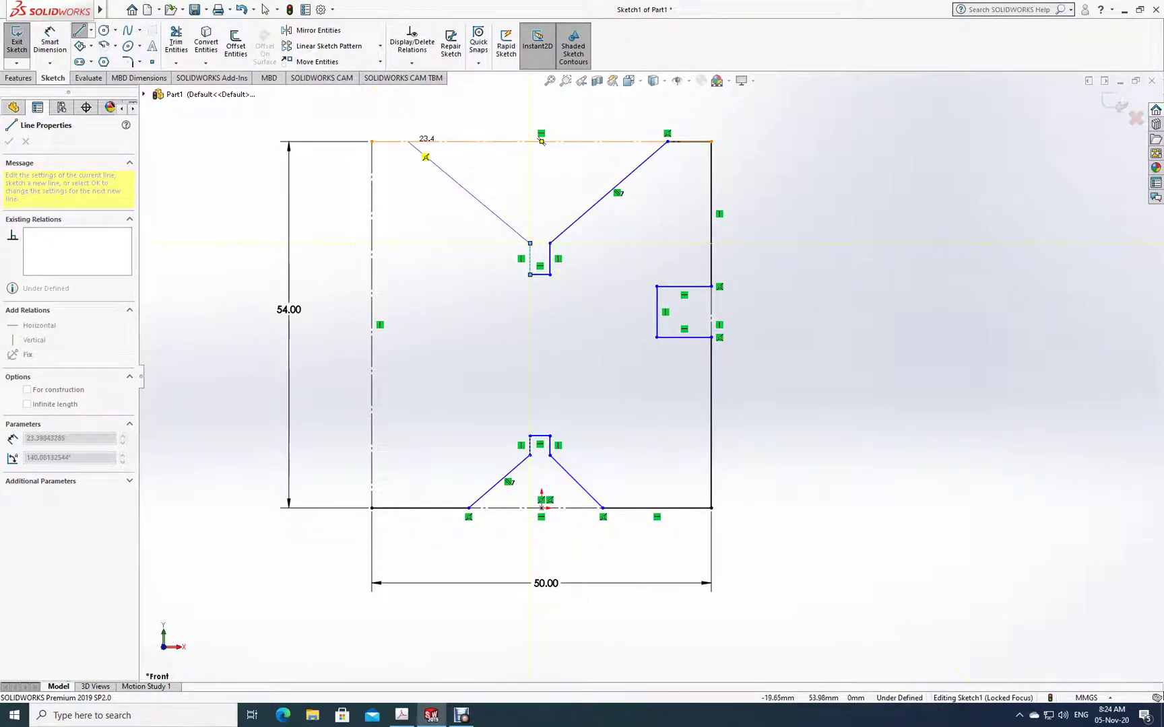
pyautogui.click(408, 141)
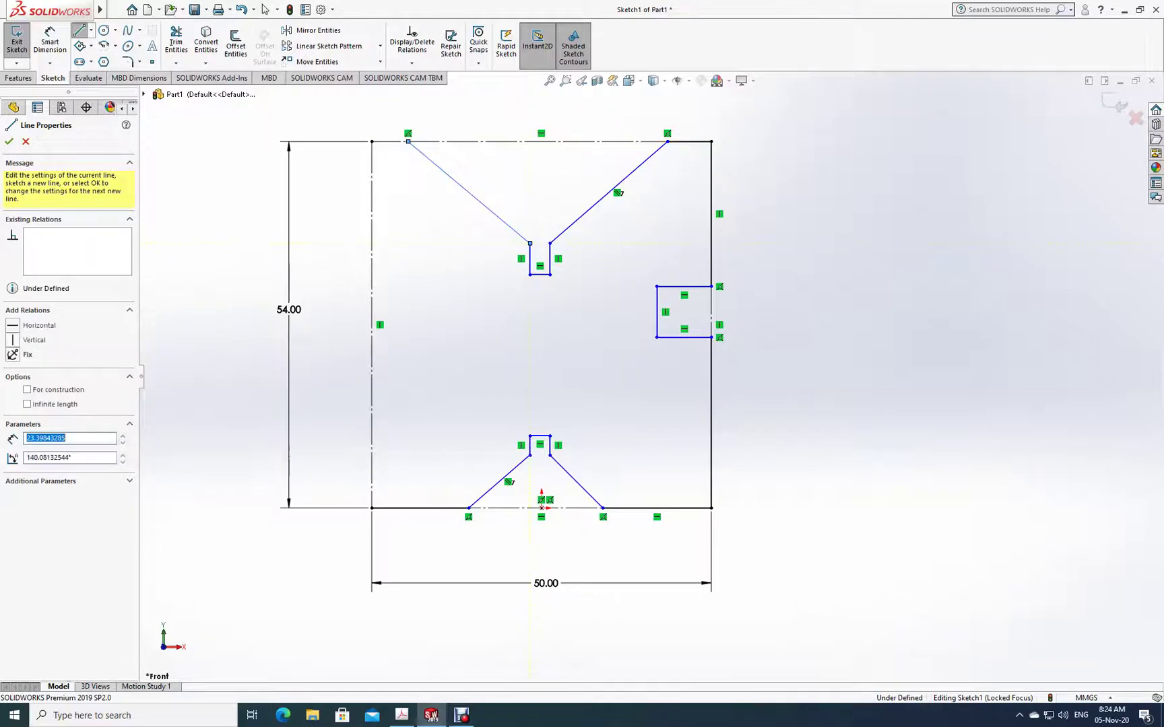
pyautogui.click(372, 142)
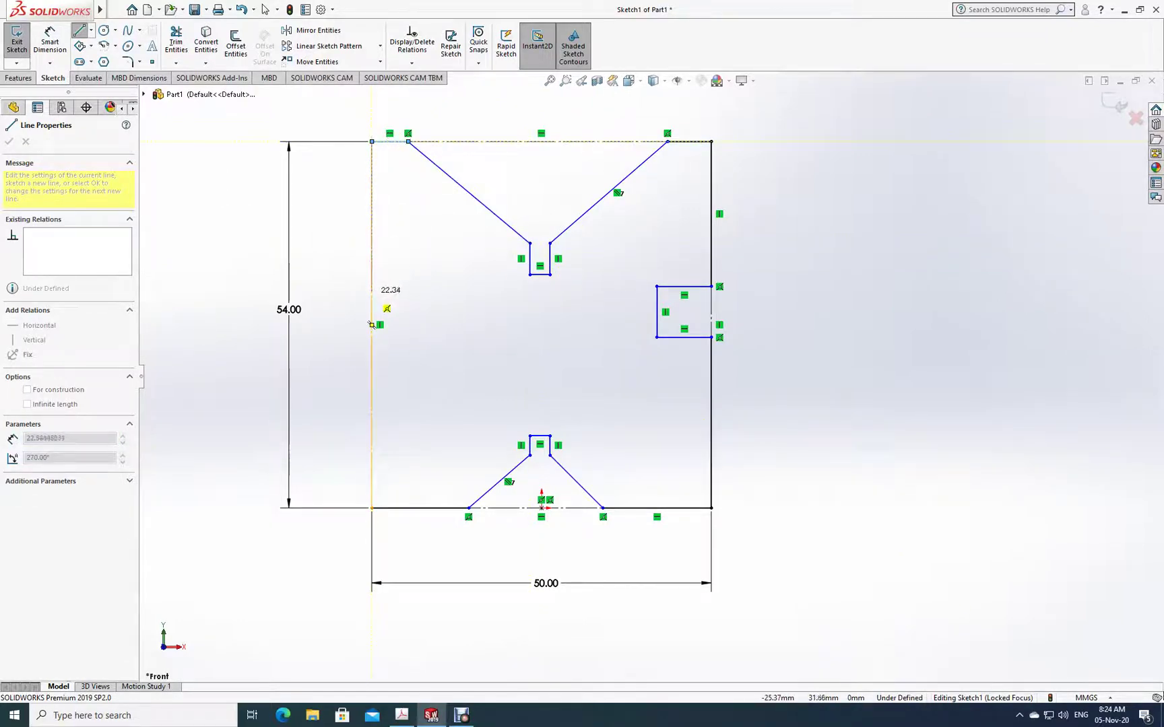
pyautogui.click(372, 286)
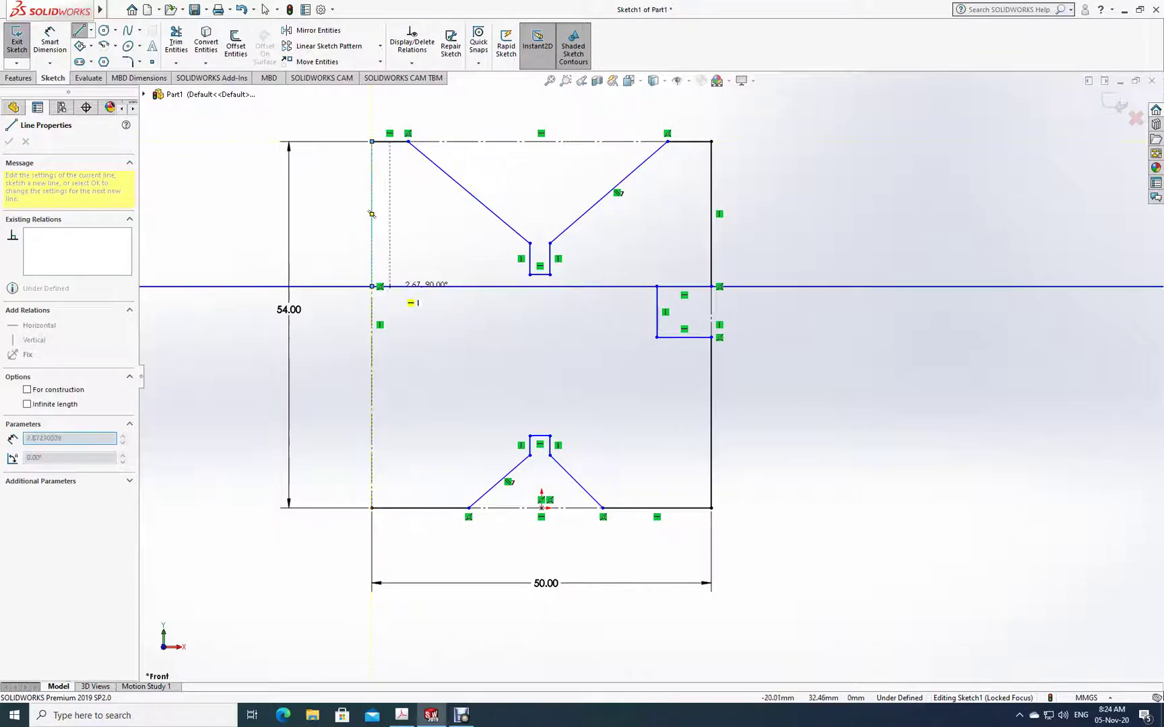
pyautogui.click(416, 286)
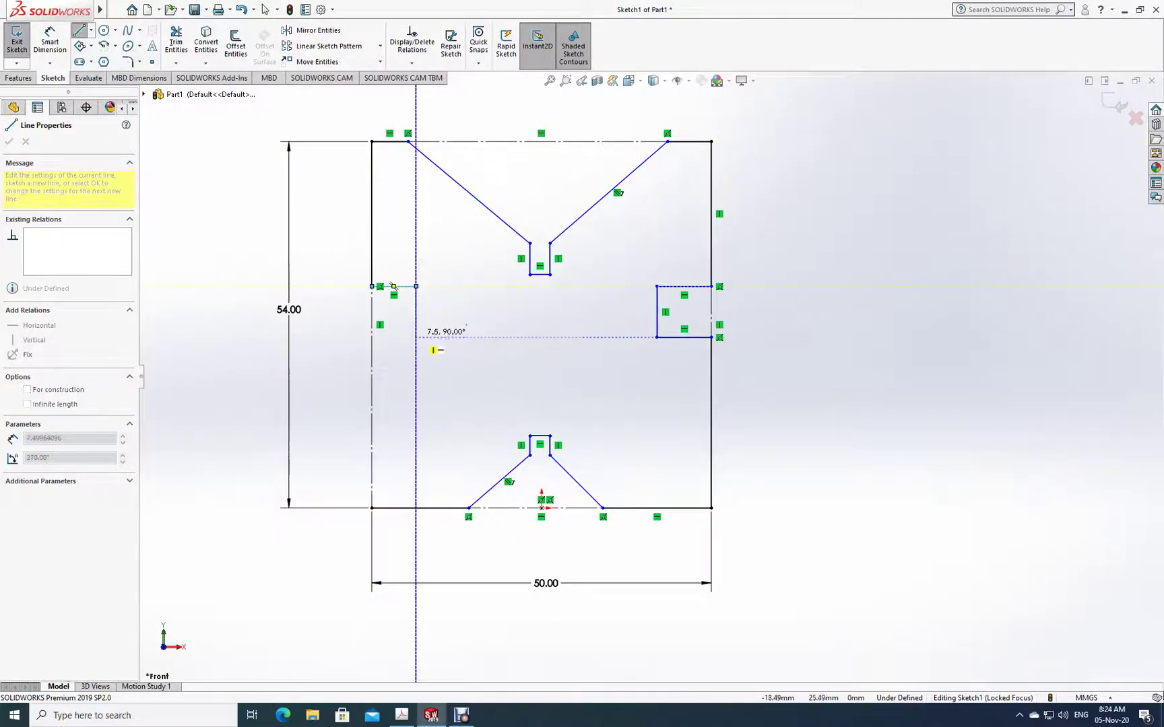
pyautogui.click(417, 337)
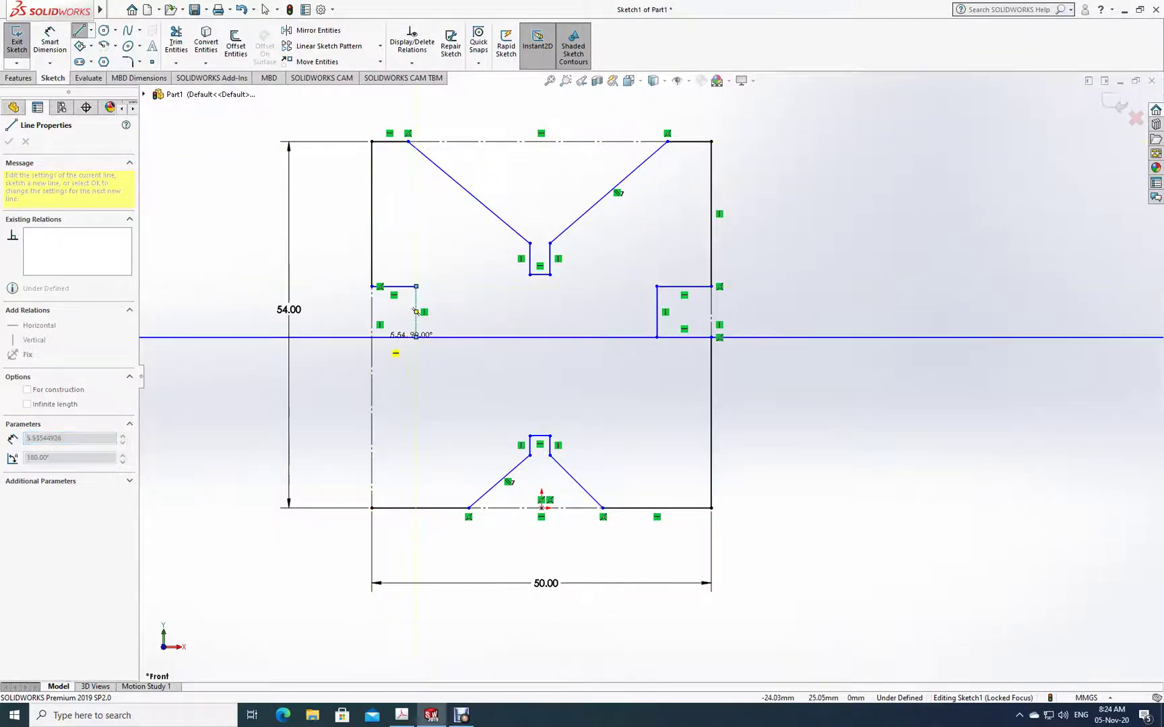
pyautogui.click(372, 337)
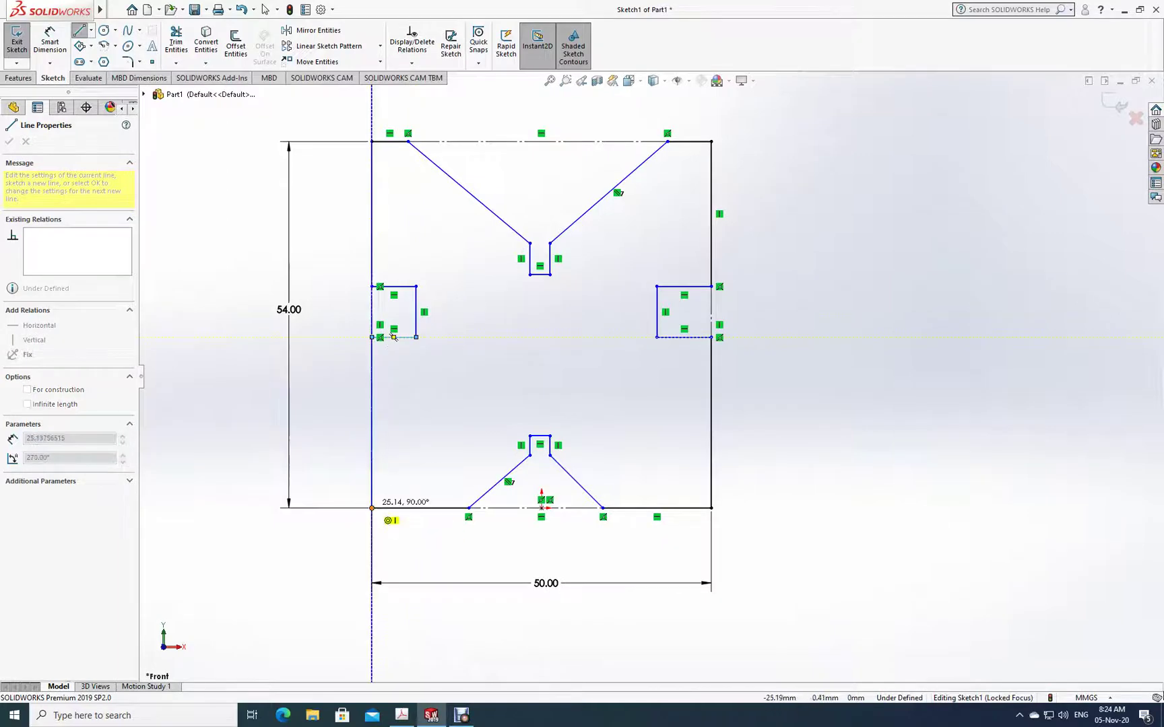
# - Close the outline at the bottom-left corner and exit the Line tool
pyautogui.click(371, 508)
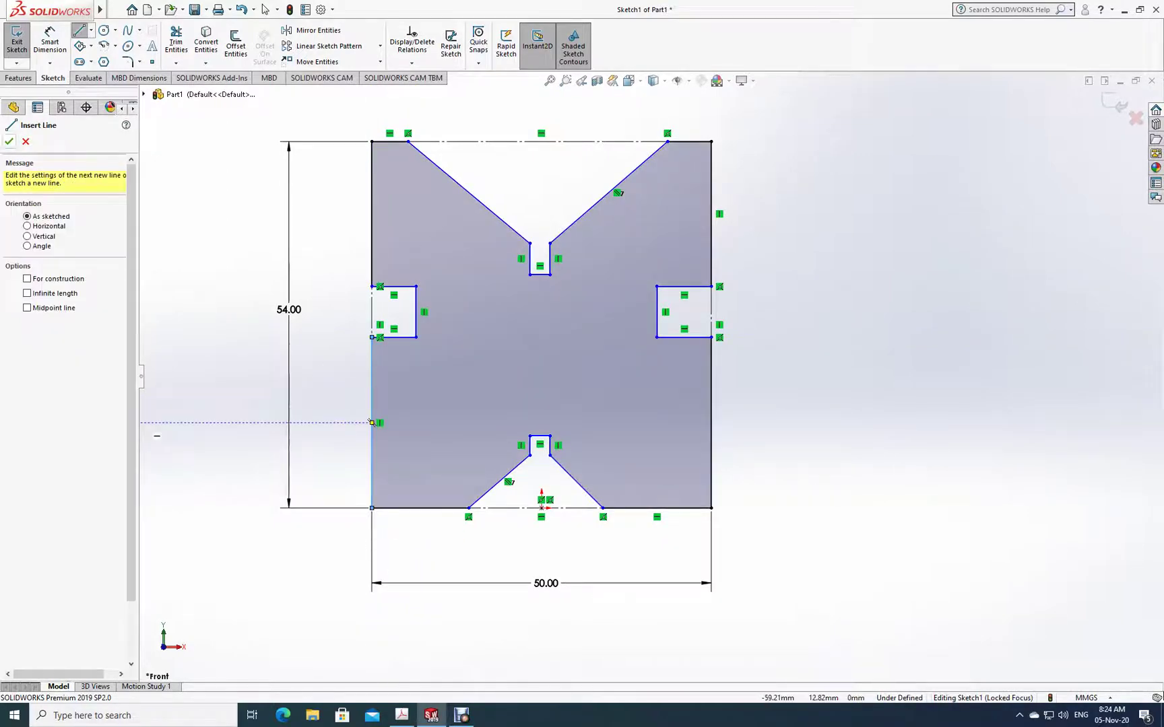
pyautogui.press('Escape')
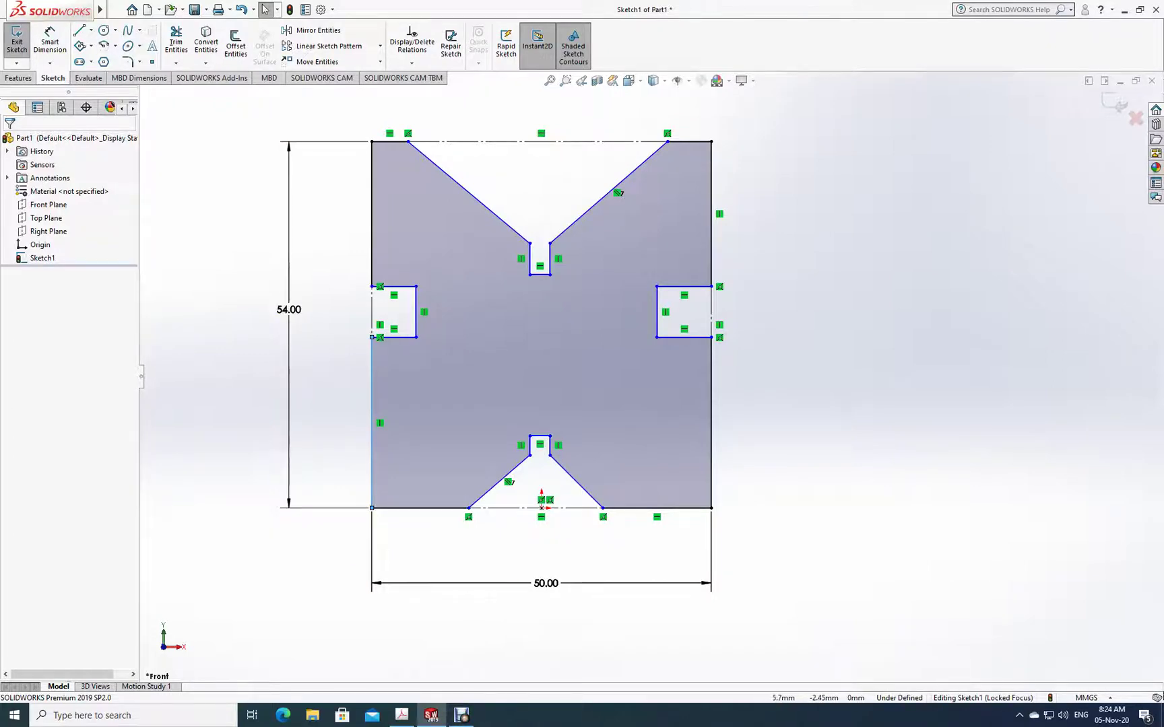
# - Make the bottom-left and bottom-right edge segments equal in length
pyautogui.click(656, 507)
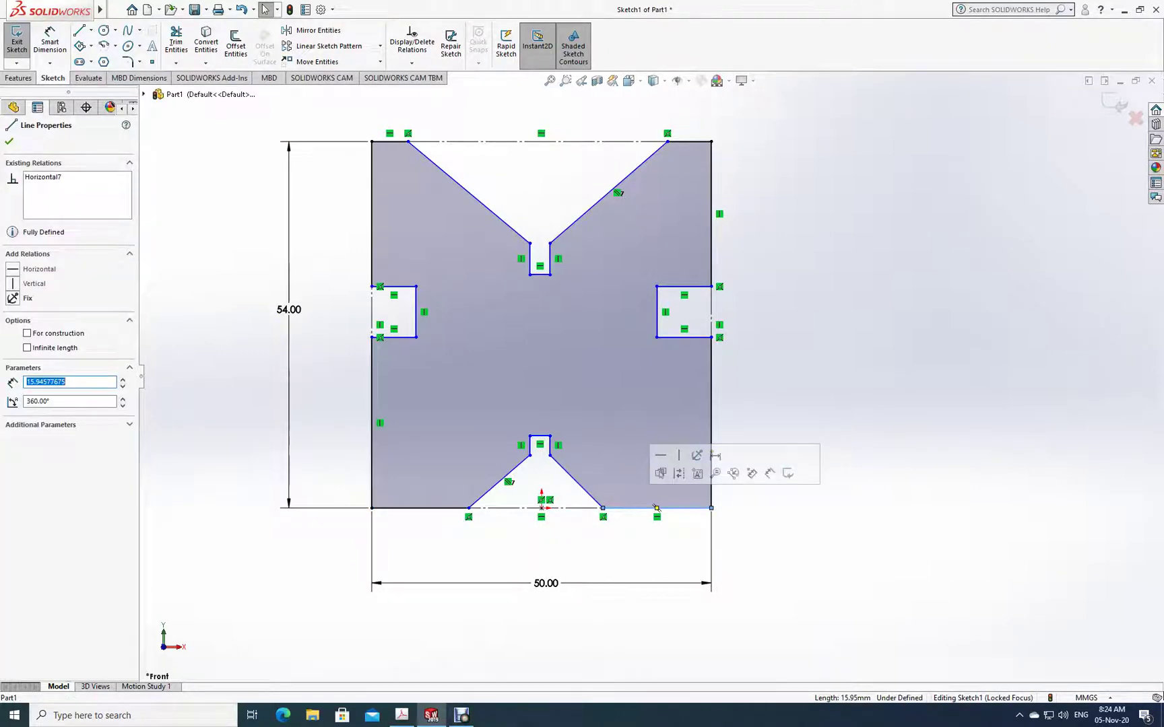
pyautogui.keyDown('ctrl'); pyautogui.click(419, 508); pyautogui.keyUp('ctrl')
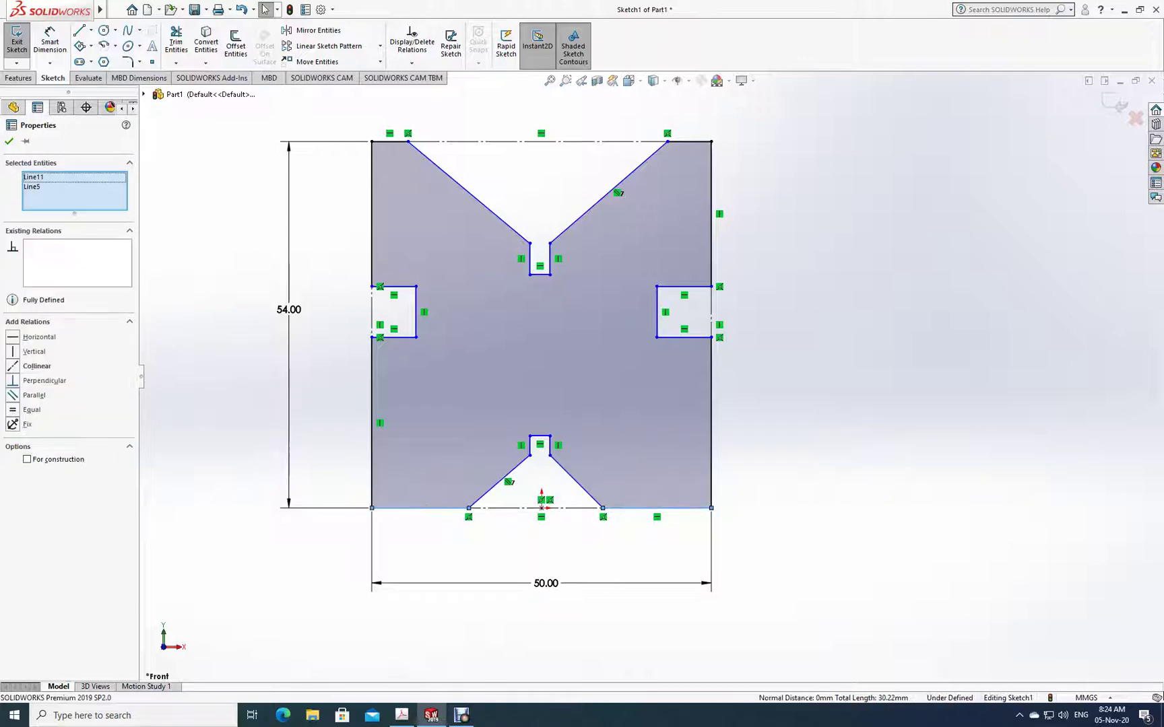
pyautogui.click(14, 409)
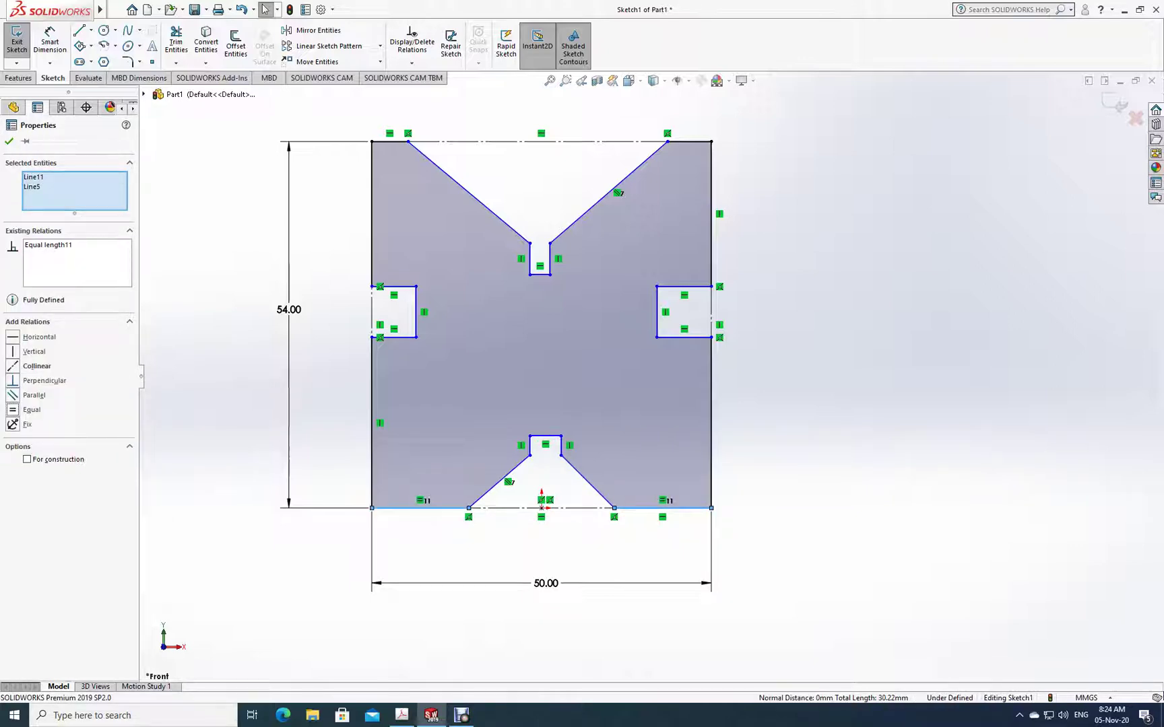
pyautogui.click(10, 141)
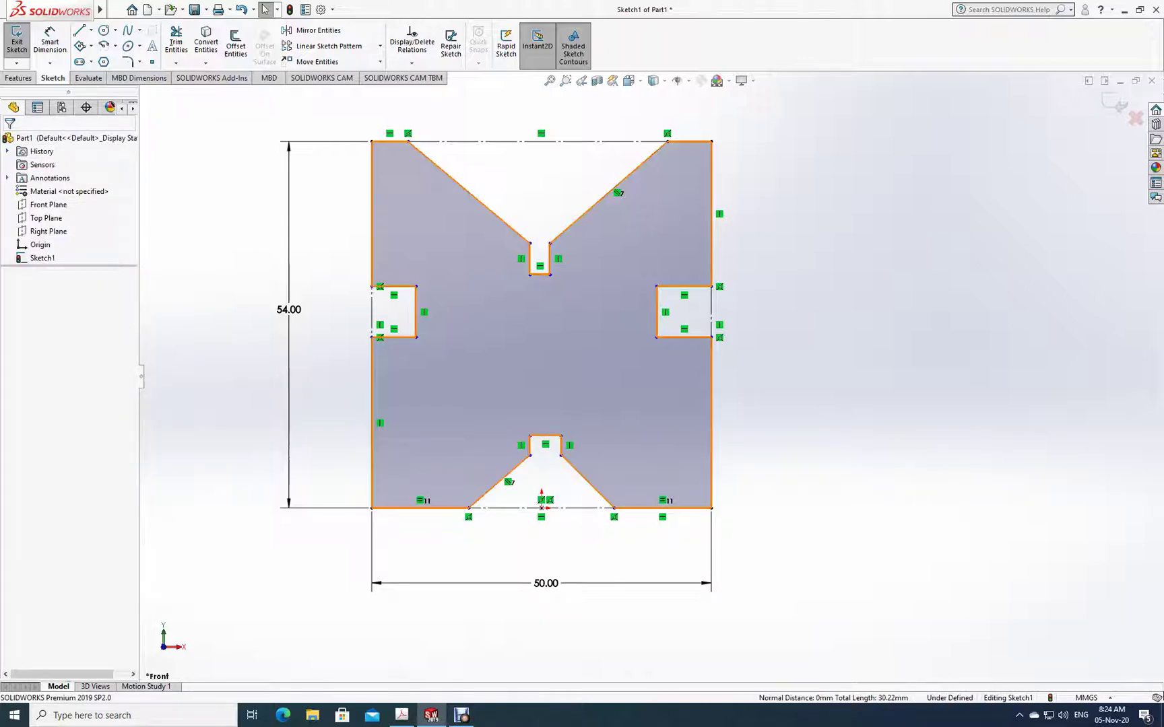
# - Add an Equal relation between the short top-left and top-right edges
pyautogui.click(689, 141)
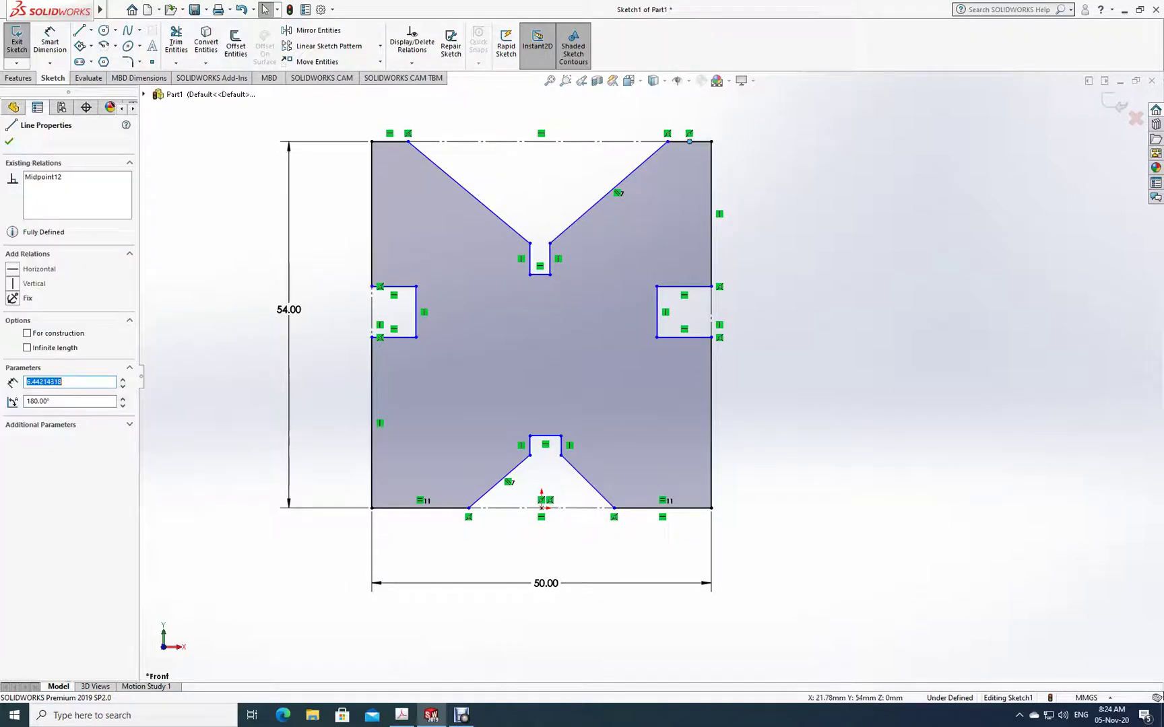
pyautogui.keyDown('ctrl'); pyautogui.click(390, 142); pyautogui.keyUp('ctrl')
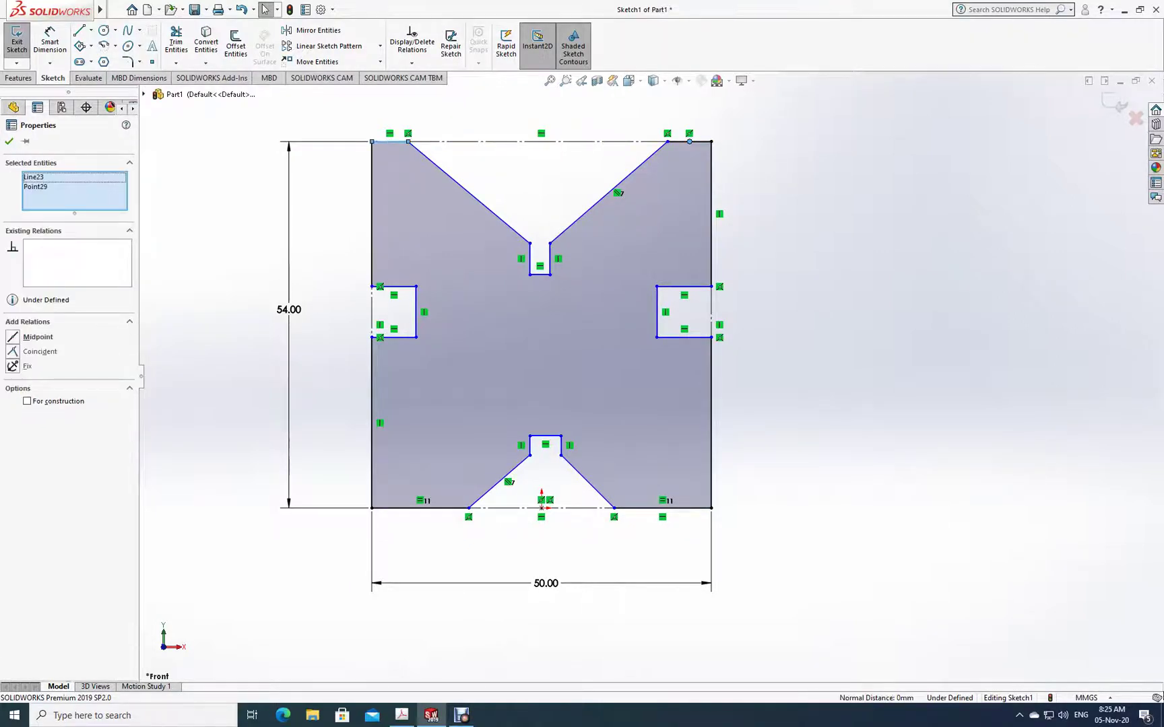
pyautogui.press('Escape')
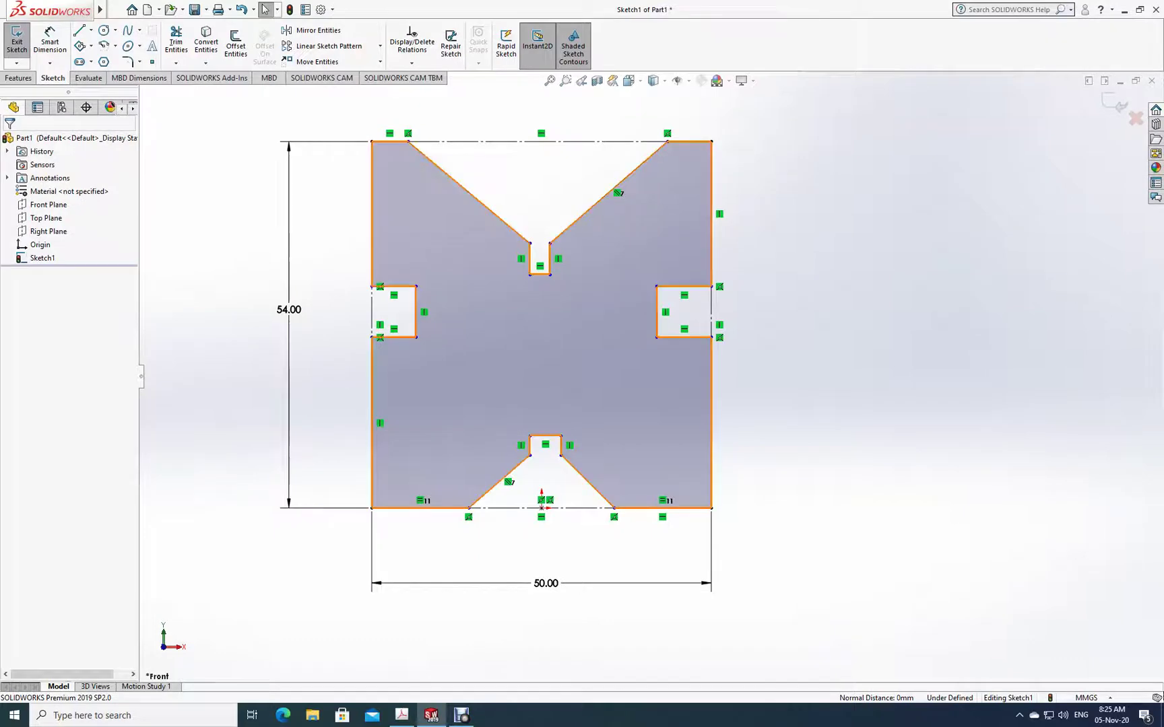
pyautogui.click(689, 141)
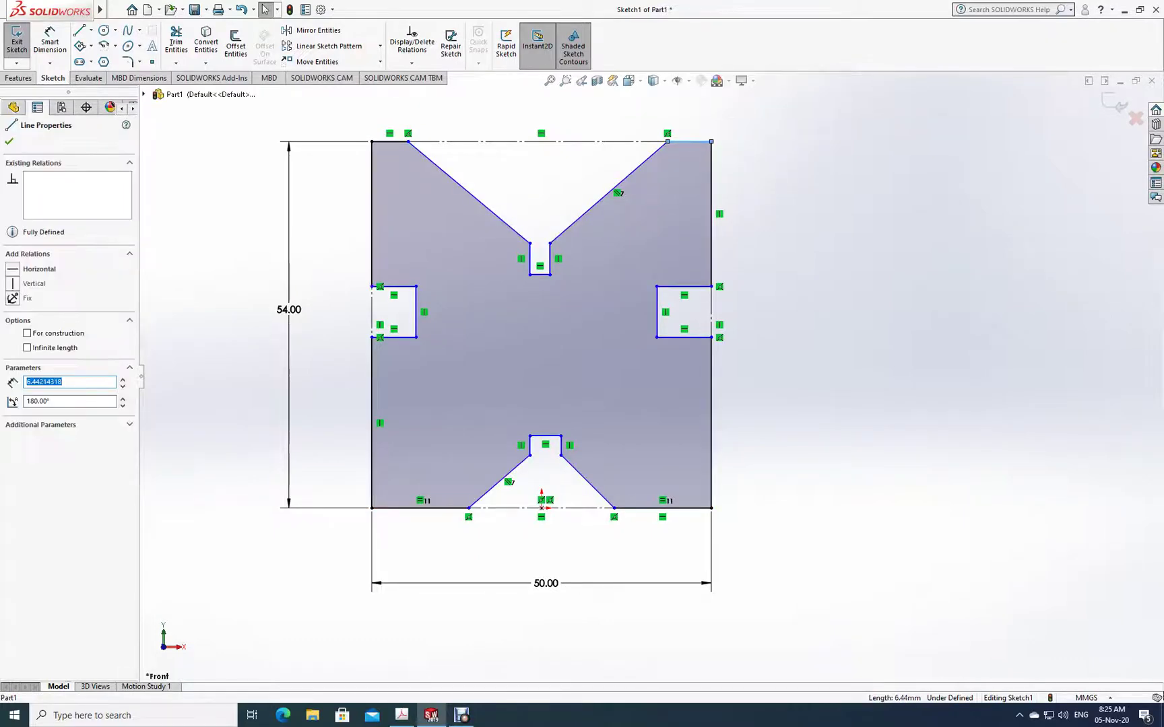
pyautogui.keyDown('ctrl'); pyautogui.click(391, 142); pyautogui.keyUp('ctrl')
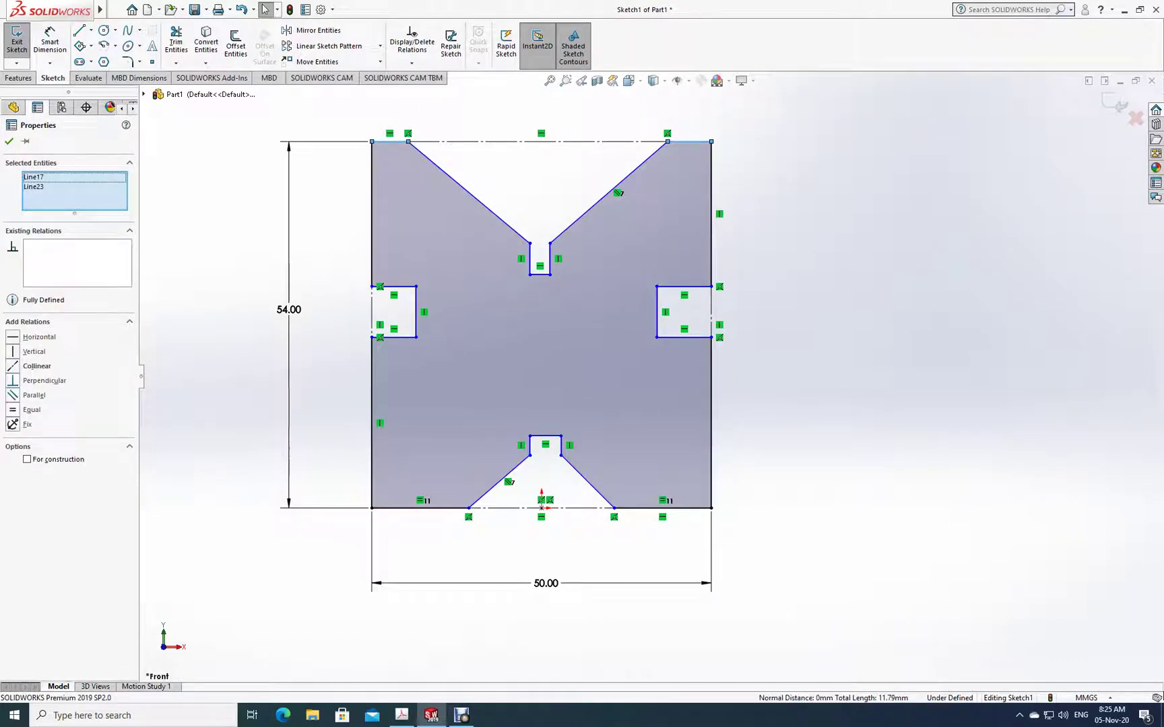
pyautogui.click(32, 410)
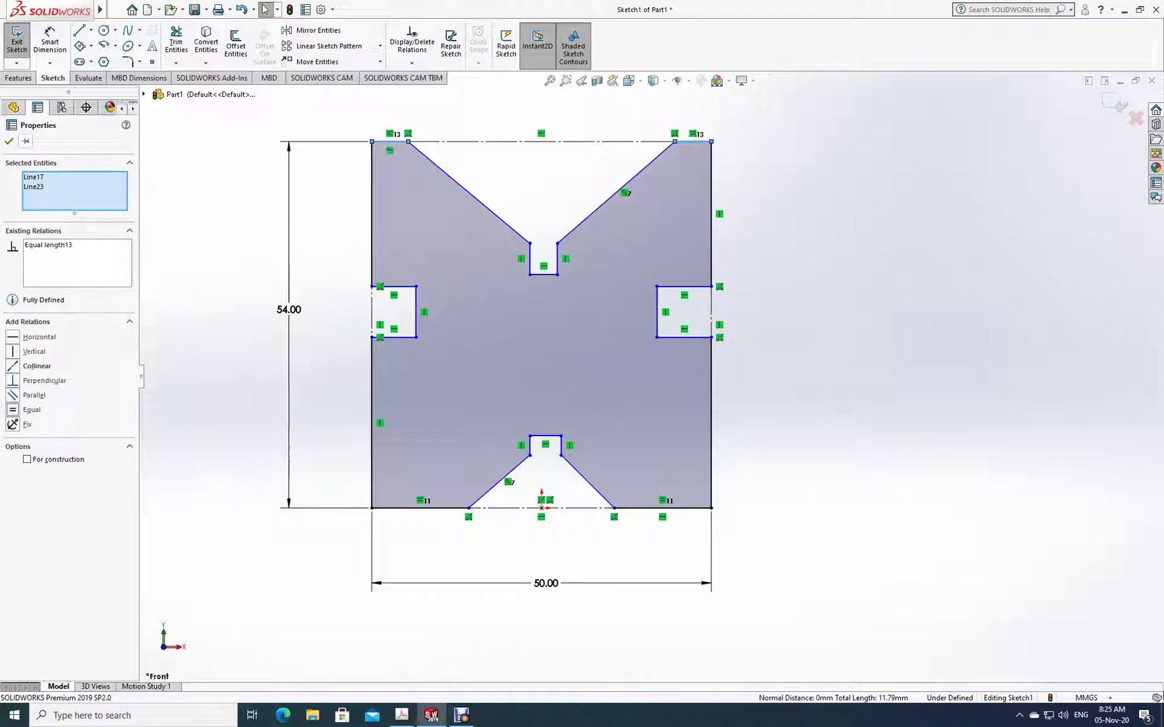
pyautogui.click(9, 141)
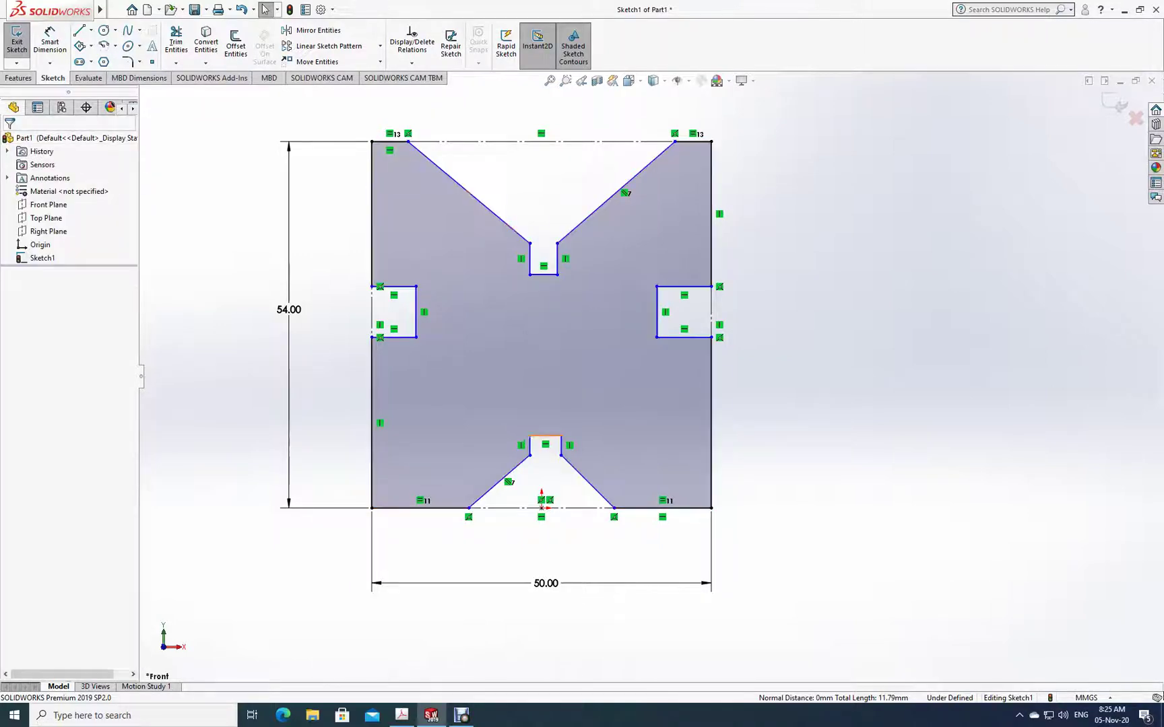
# - Make the bottom slot's two vertical side walls equal in length
pyautogui.click(561, 446)
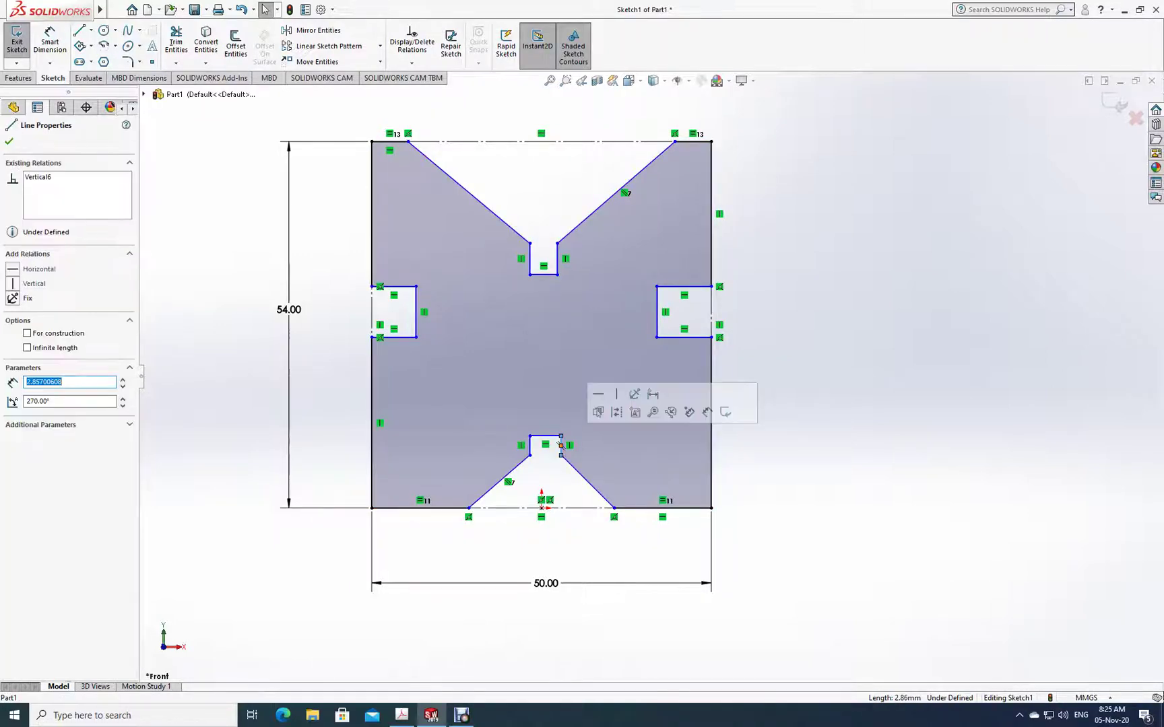
pyautogui.keyDown('ctrl'); pyautogui.click(530, 446); pyautogui.keyUp('ctrl')
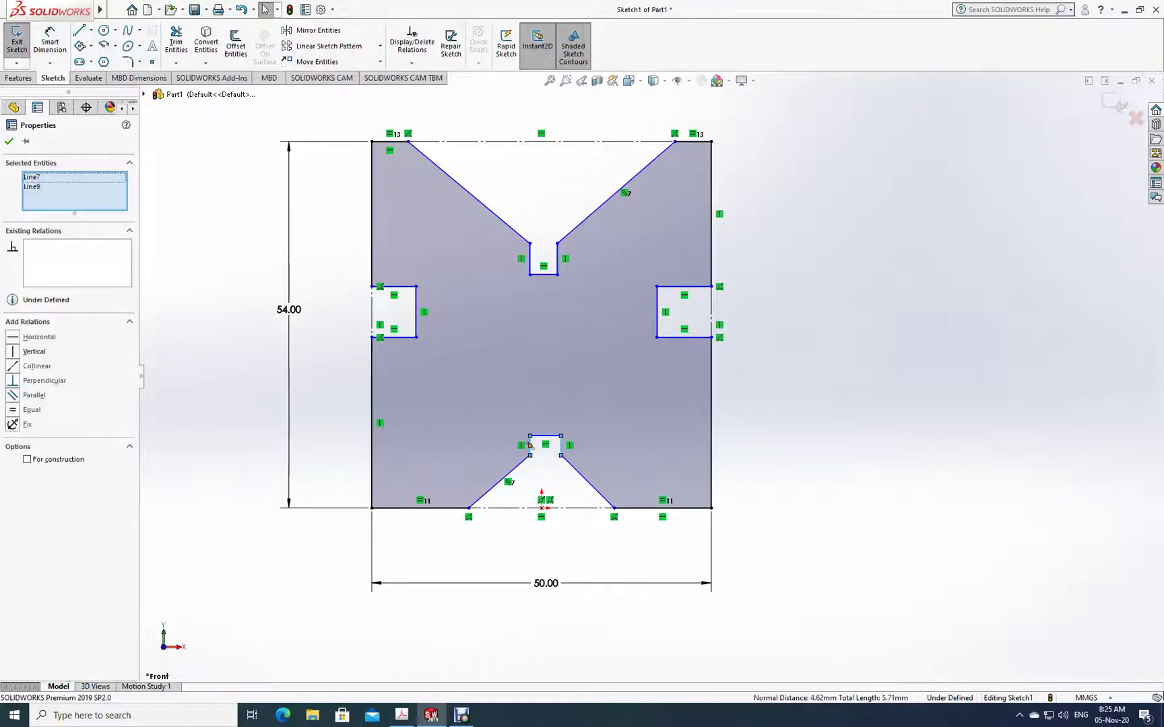
pyautogui.click(12, 410)
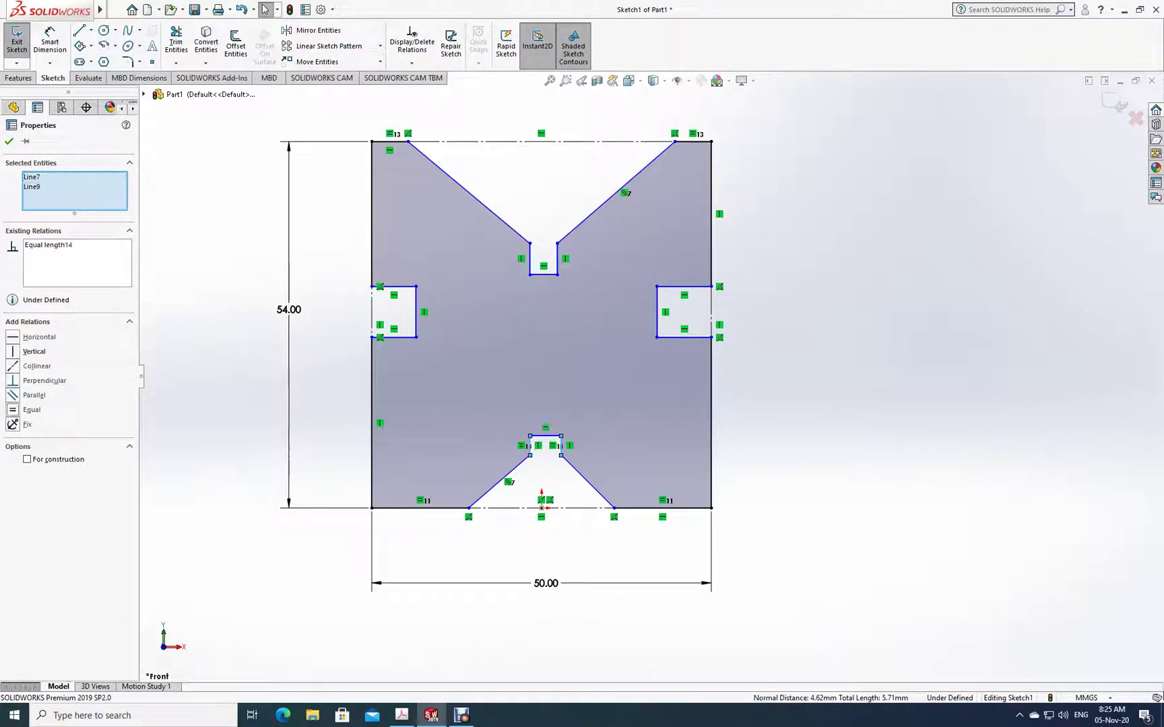
pyautogui.click(9, 140)
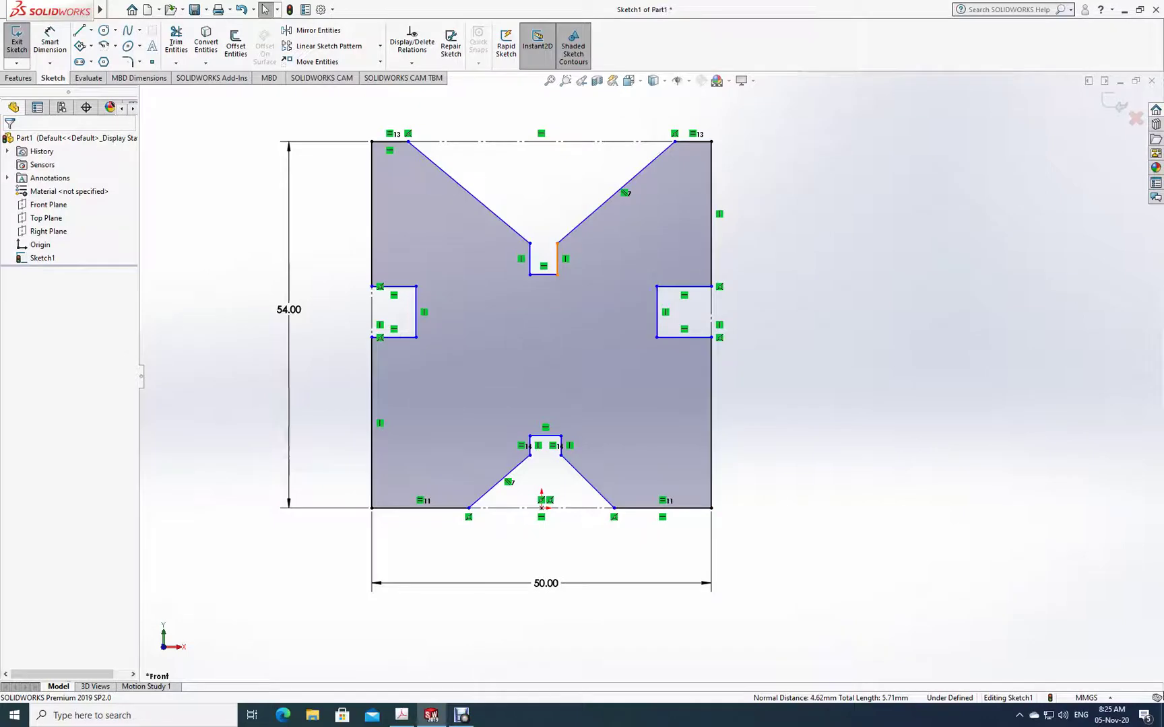
# - Give the top slot's left and right vertical walls an Equal relation
pyautogui.click(557, 259)
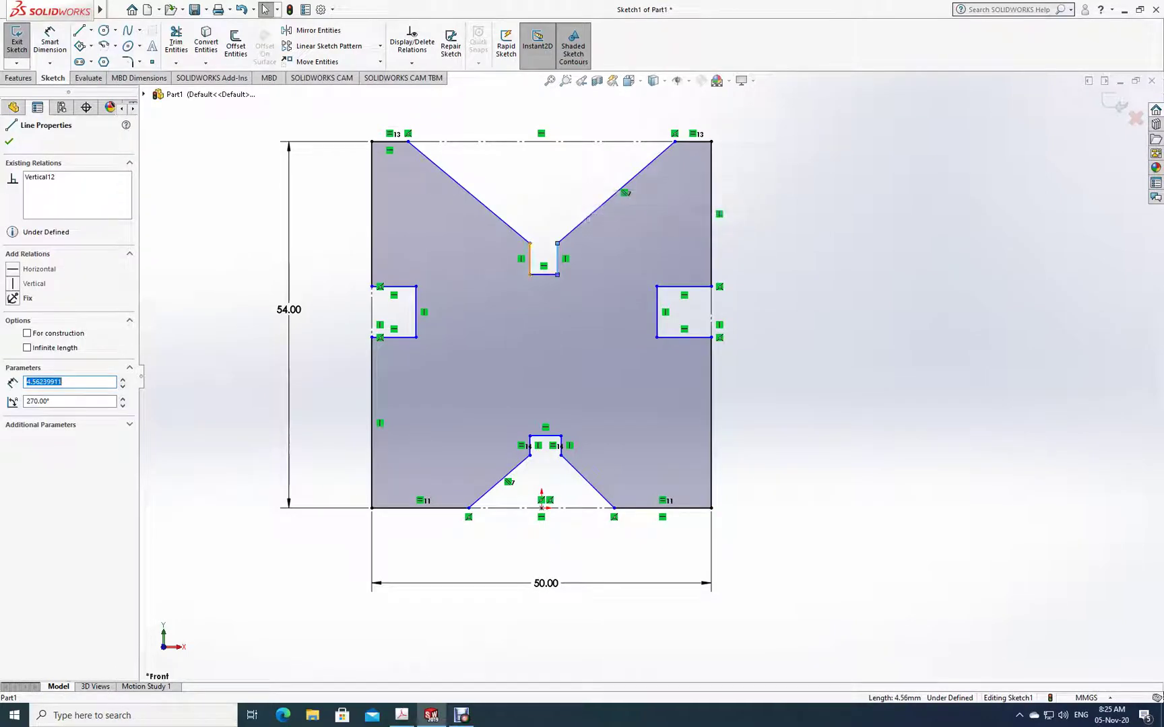
pyautogui.keyDown('ctrl'); pyautogui.click(530, 259); pyautogui.keyUp('ctrl')
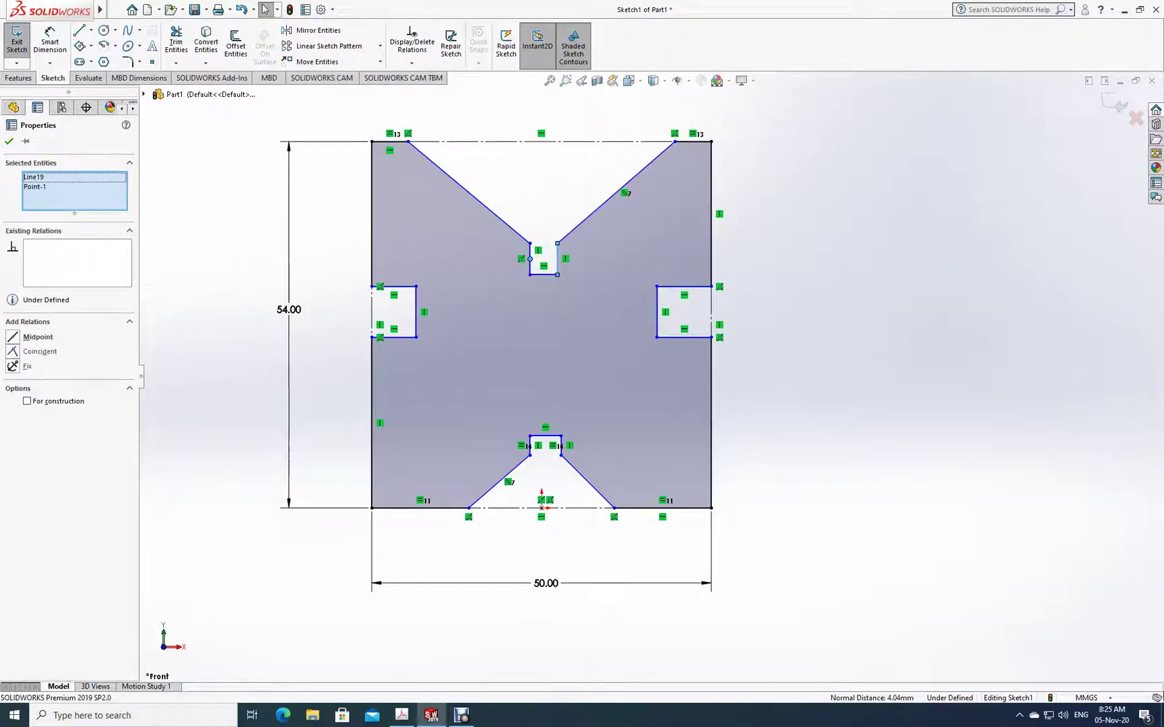
pyautogui.press('Escape')
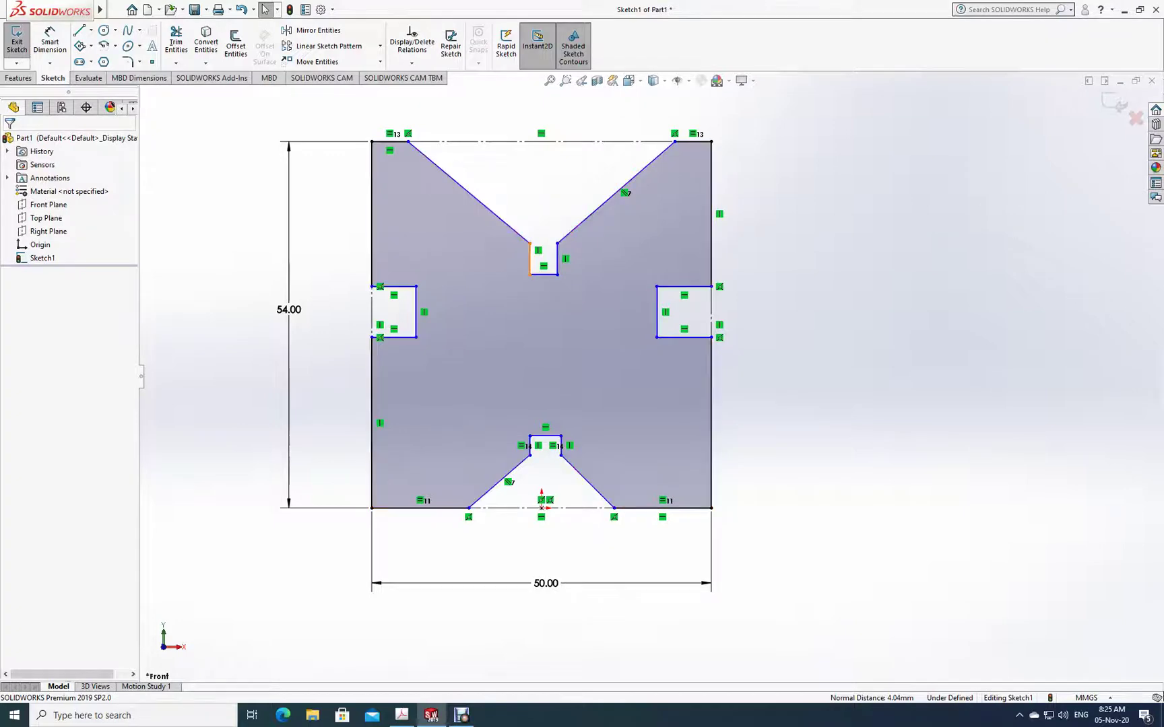
pyautogui.click(530, 260)
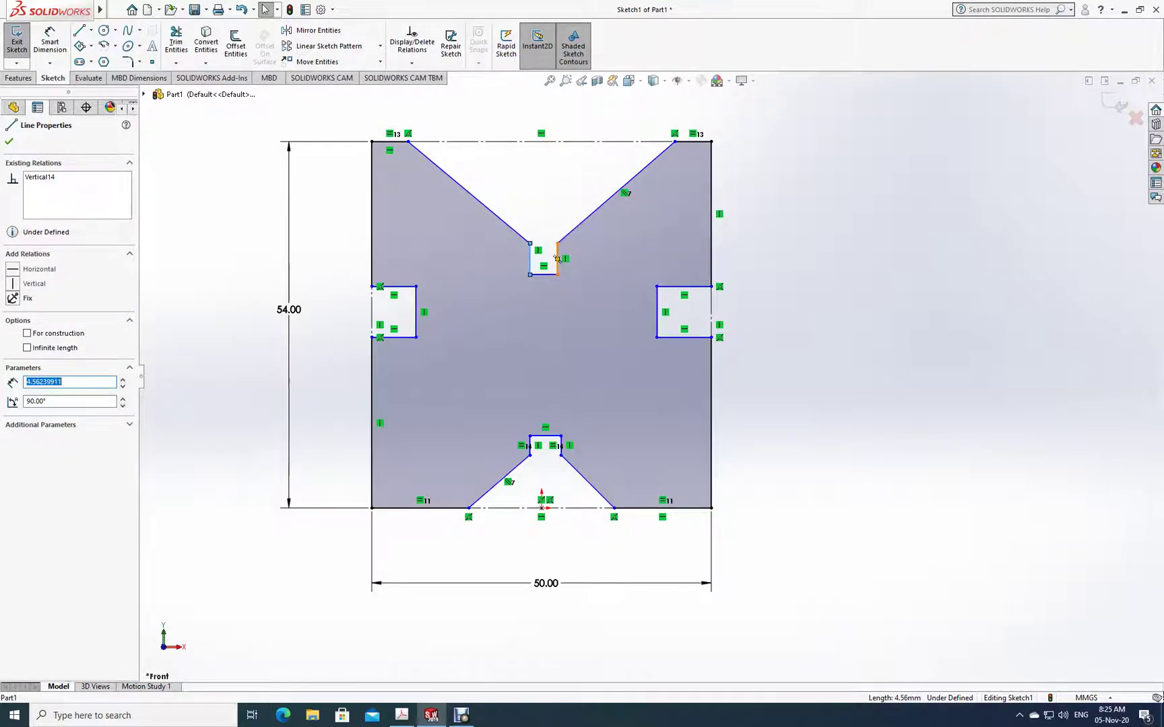
pyautogui.keyDown('ctrl'); pyautogui.click(557, 259); pyautogui.keyUp('ctrl')
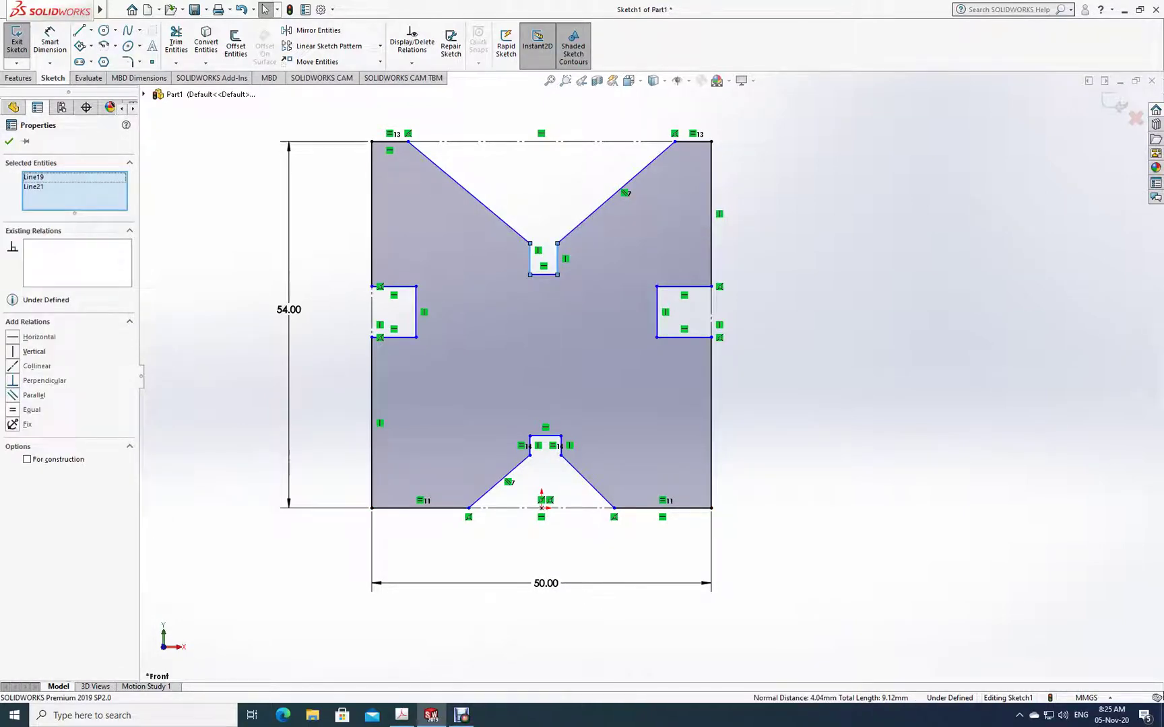
pyautogui.click(31, 410)
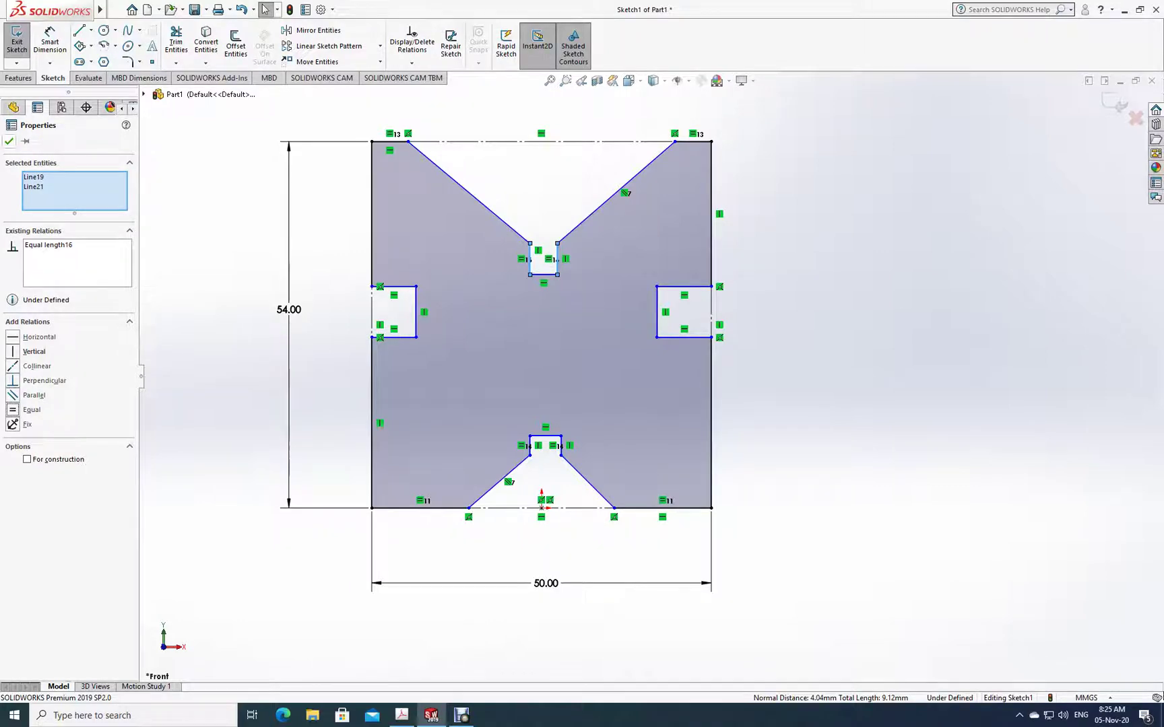
pyautogui.press('Escape')
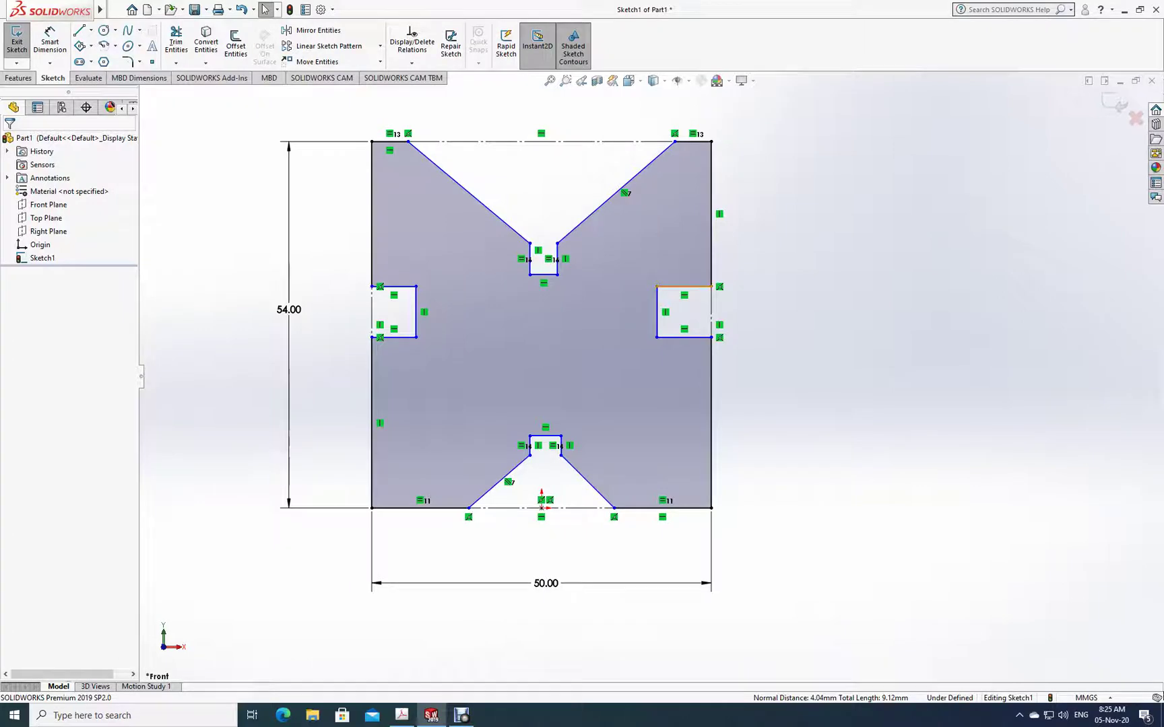
# - Make the top and bottom edges of both side notches equal in length
pyautogui.click(684, 286)
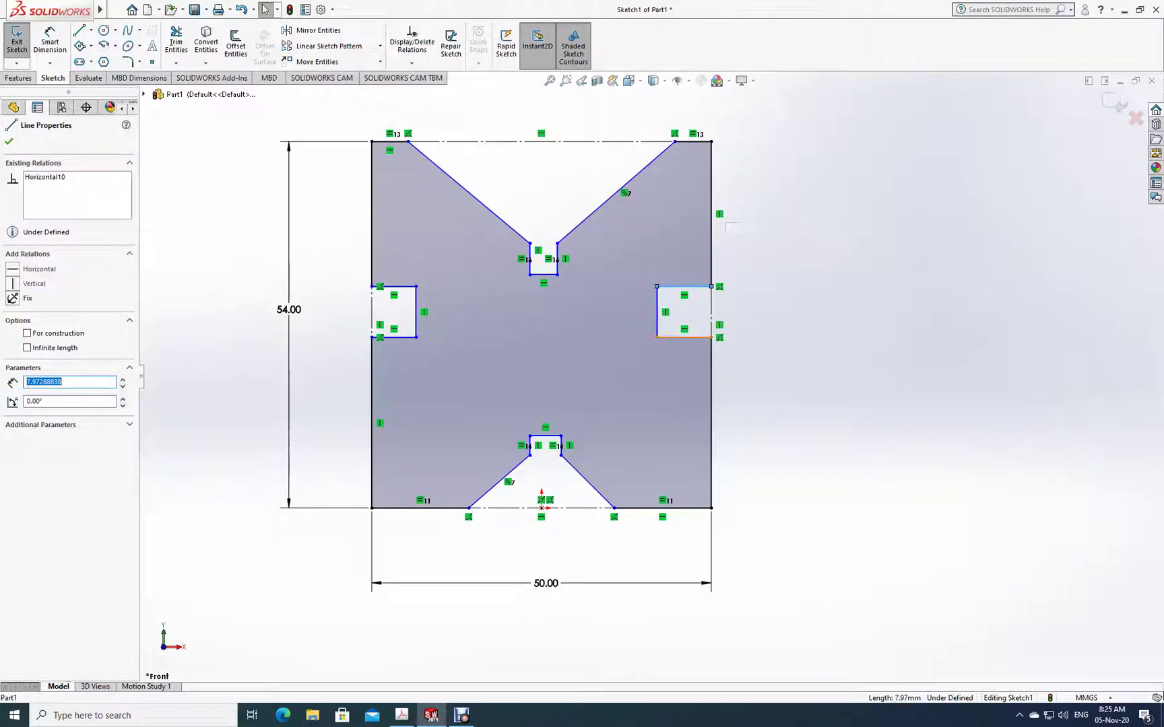
pyautogui.keyDown('ctrl'); pyautogui.click(684, 337); pyautogui.keyUp('ctrl')
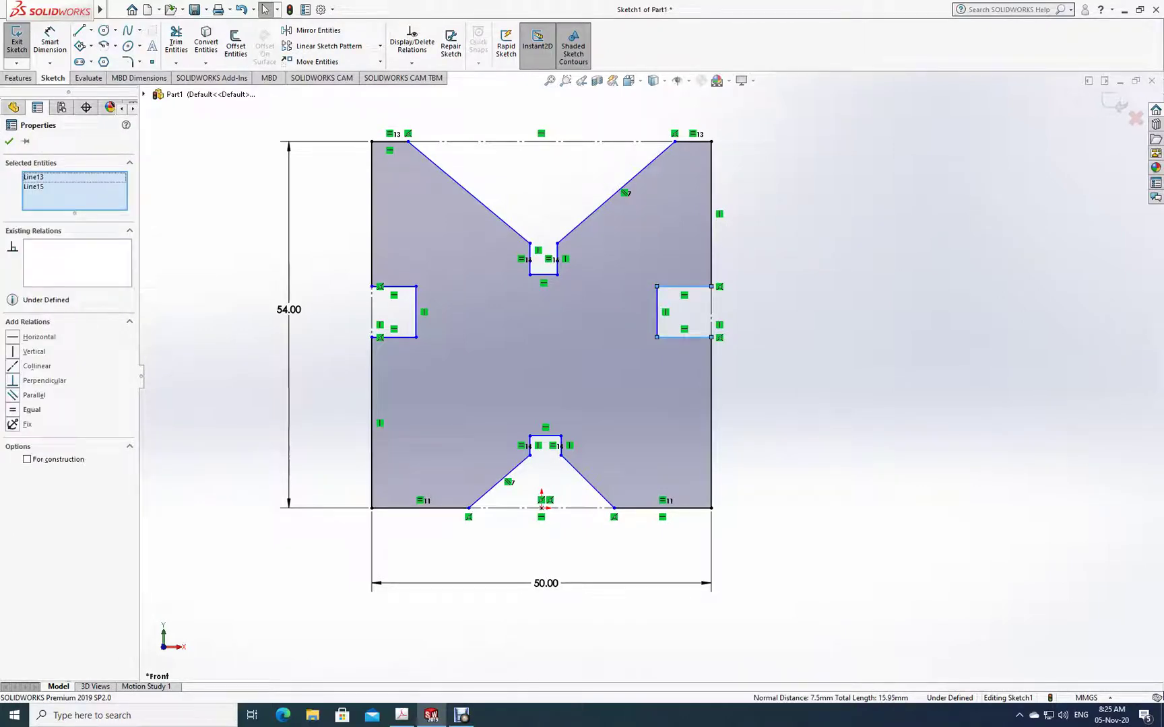
pyautogui.keyDown('ctrl'); pyautogui.click(399, 337); pyautogui.keyUp('ctrl')
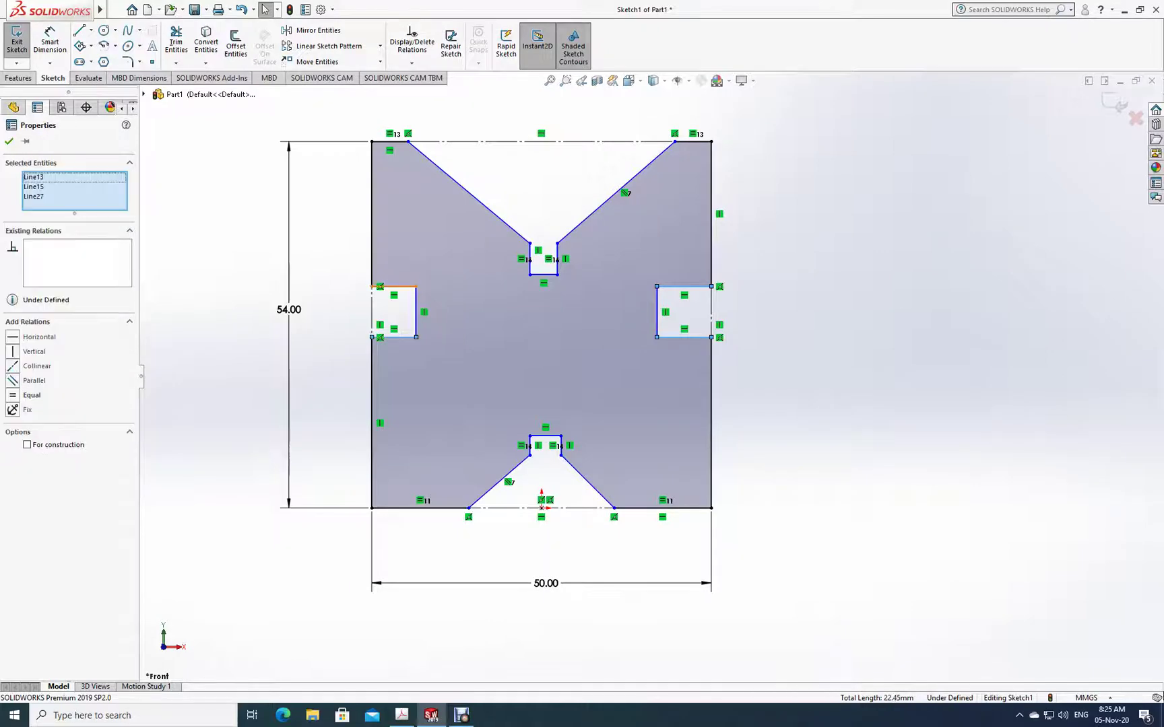
pyautogui.keyDown('ctrl'); pyautogui.click(394, 286); pyautogui.keyUp('ctrl')
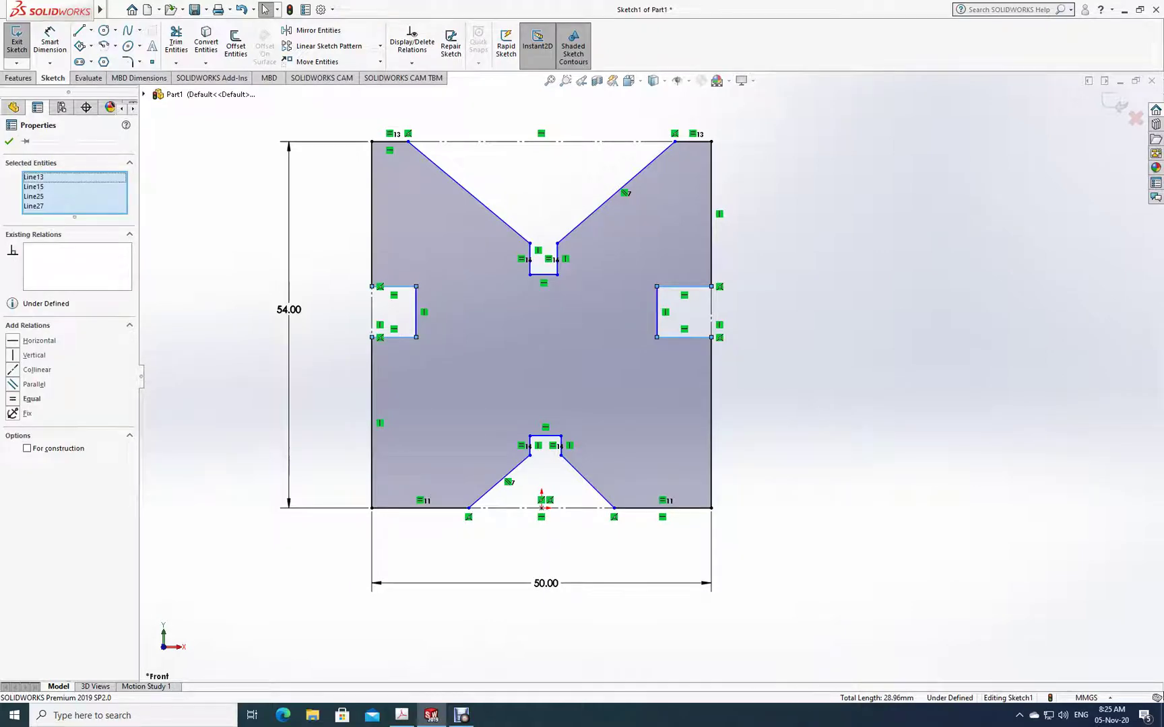
pyautogui.click(14, 399)
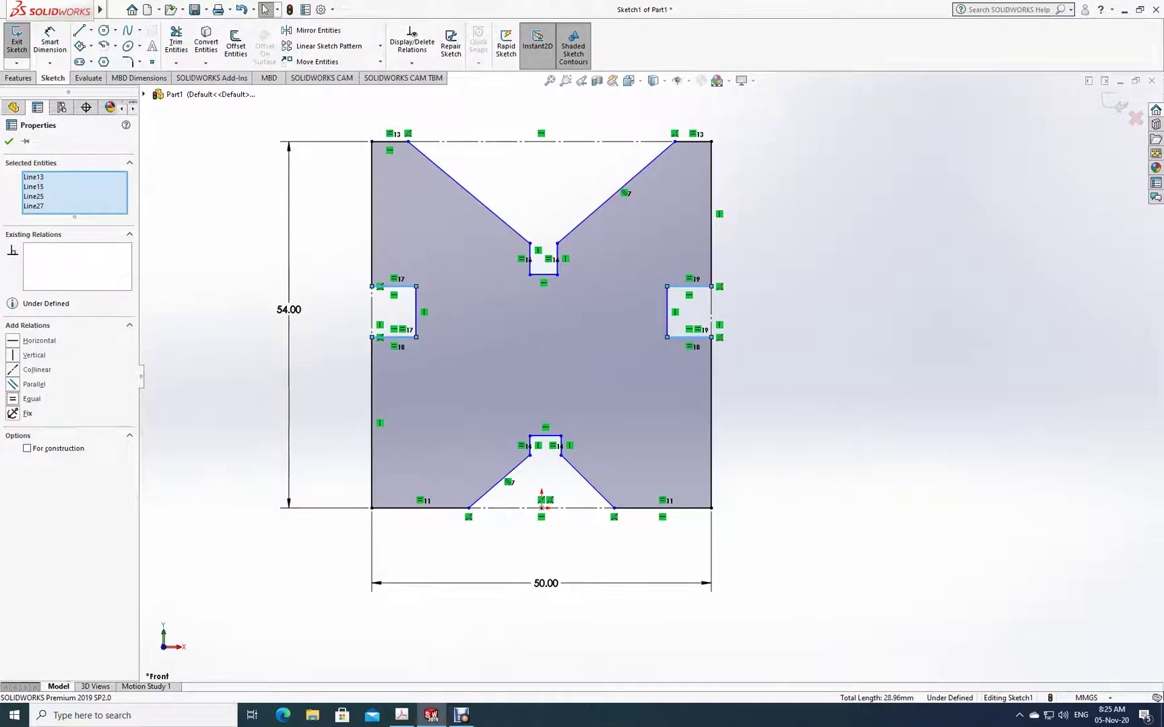
pyautogui.click(9, 140)
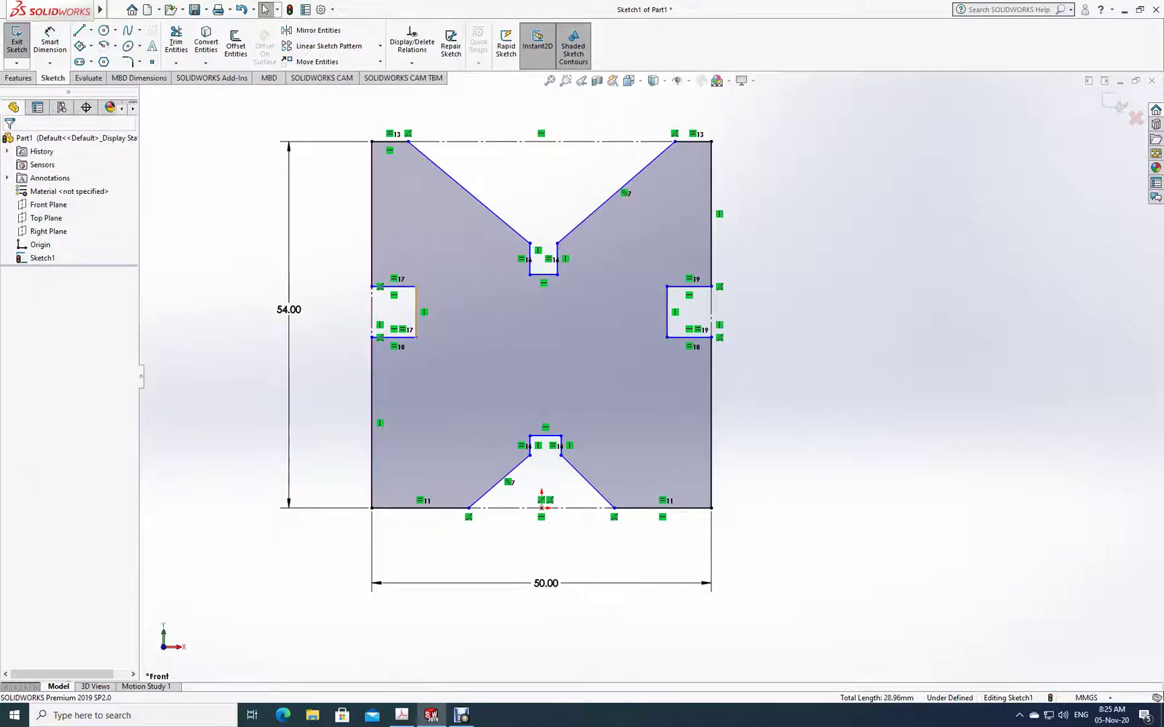
# - Make the two notches' inner vertical edges equal and parallel
pyautogui.click(415, 312)
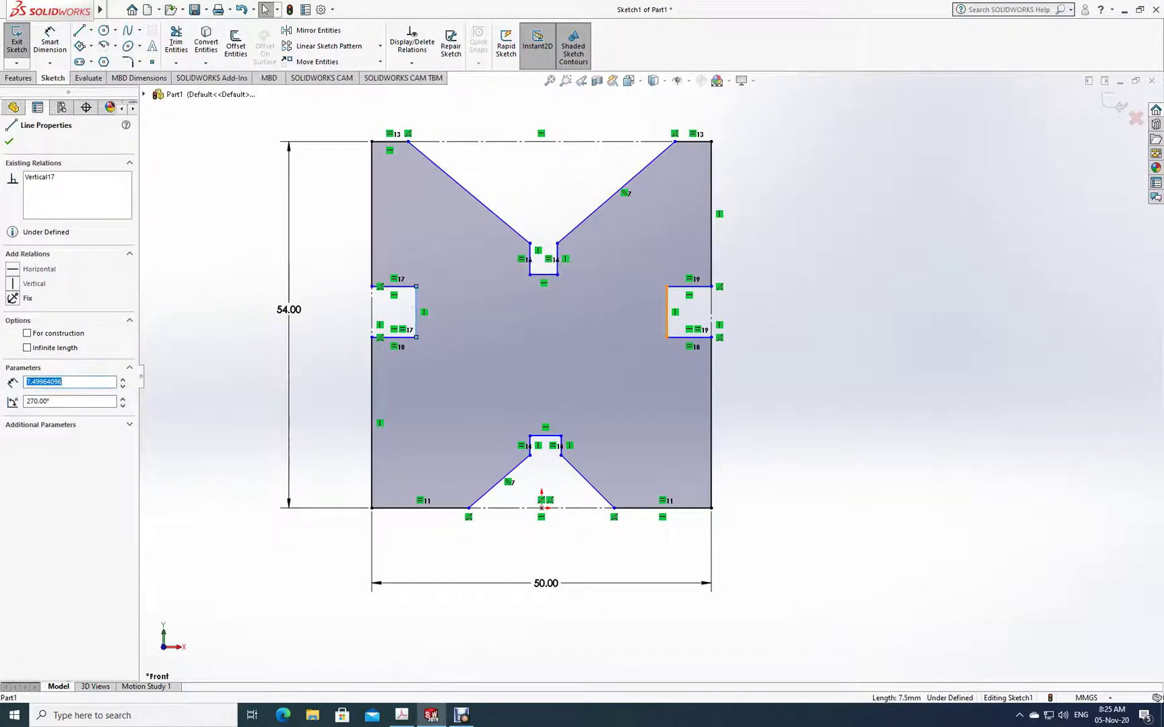
pyautogui.keyDown('ctrl'); pyautogui.click(667, 311); pyautogui.keyUp('ctrl')
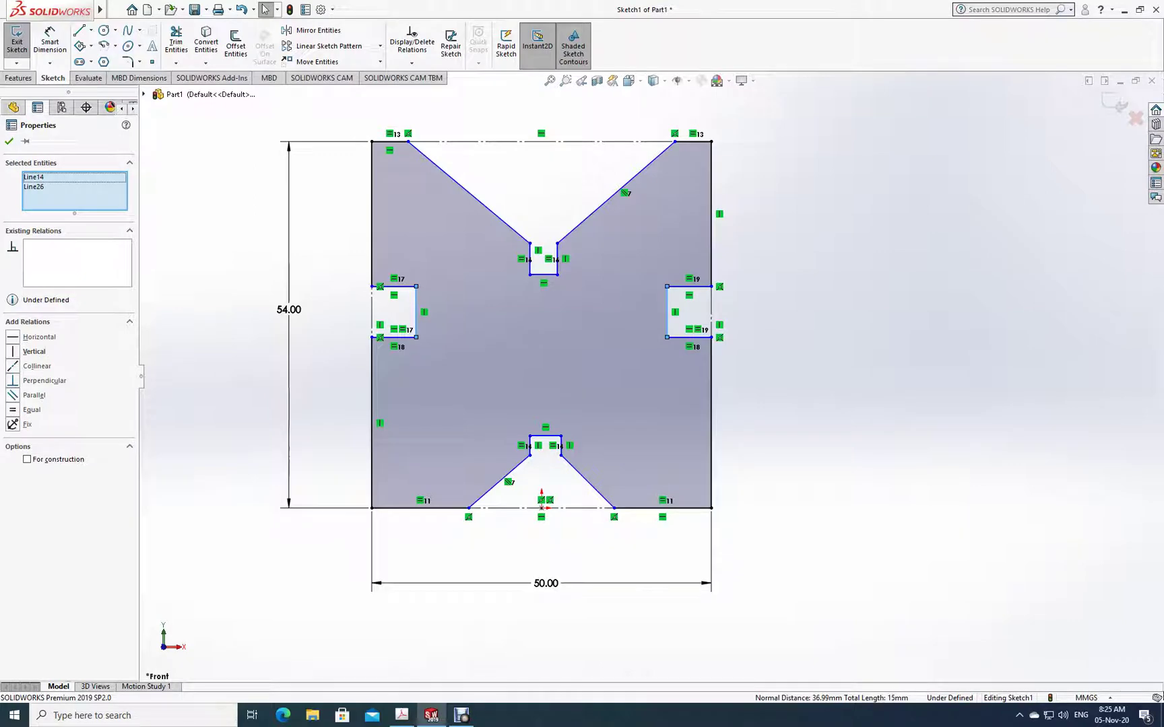
pyautogui.click(13, 410)
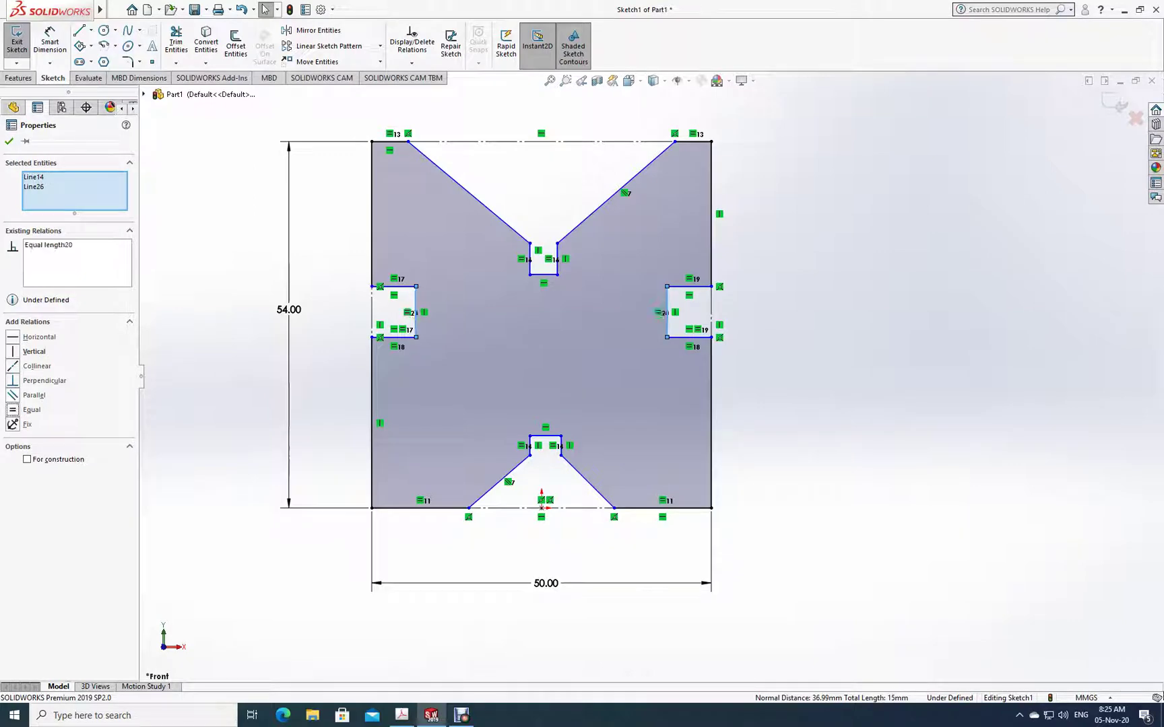
pyautogui.click(33, 395)
pyautogui.click(9, 141)
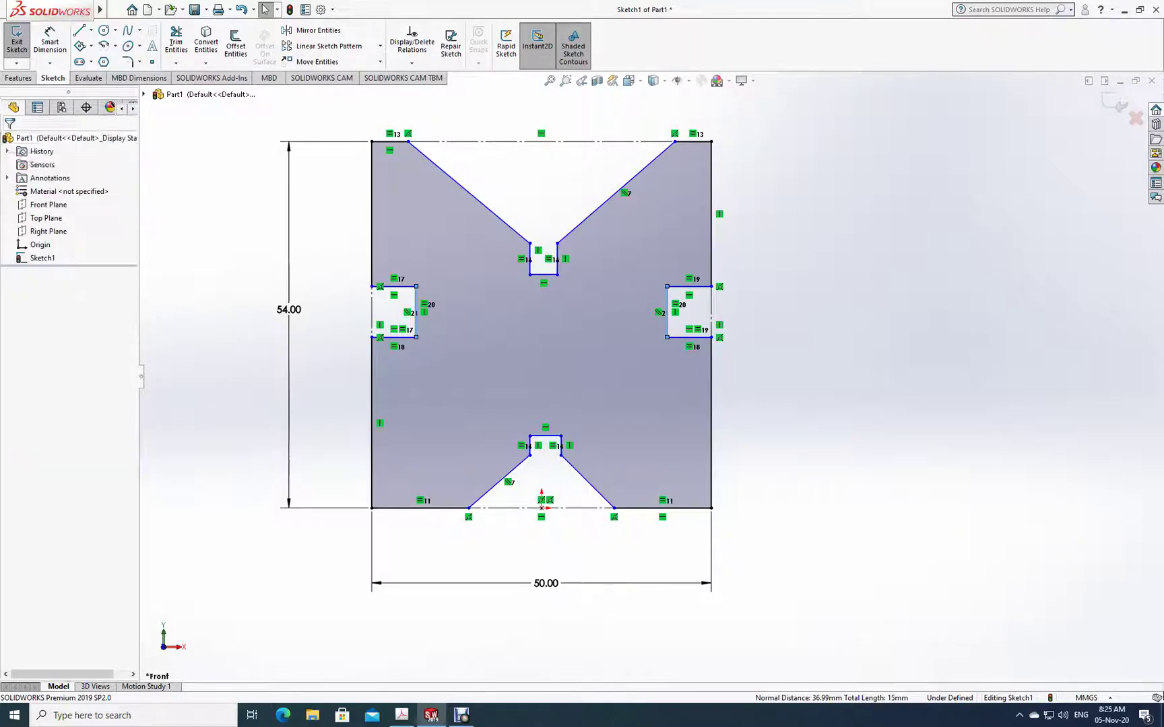
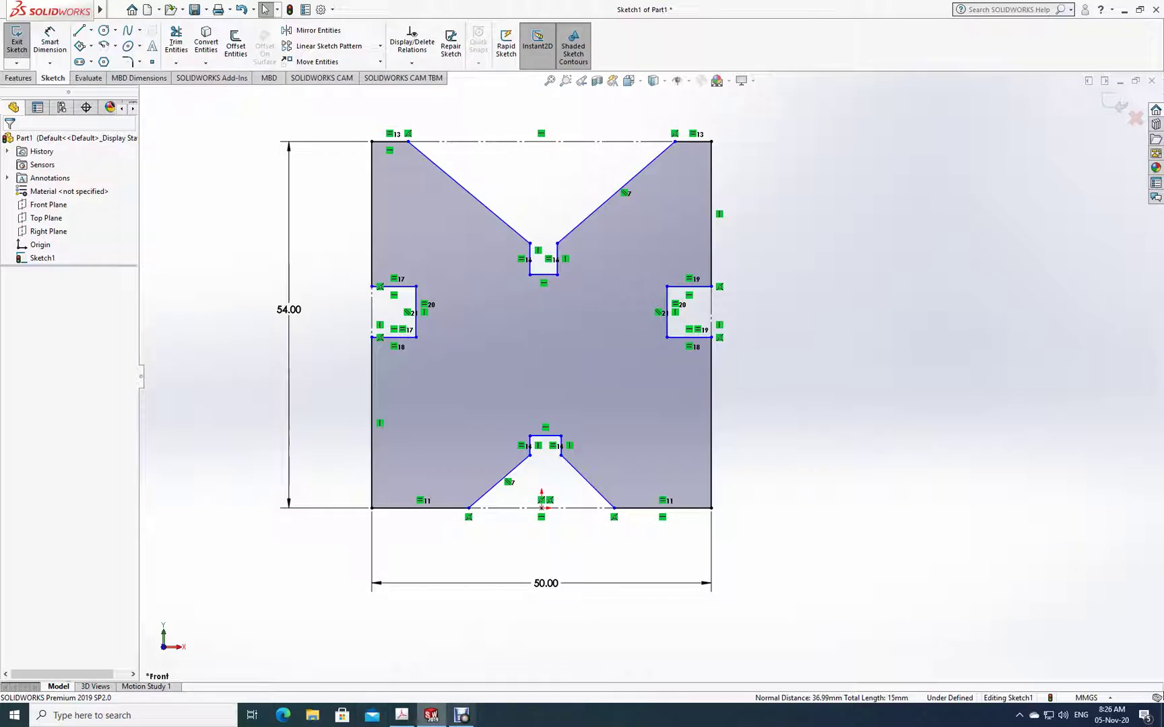
# - Bring up the SOLIDWORKS window holding the 50 × 54 mm V-block profile sketch
pyautogui.moveTo(431, 715)
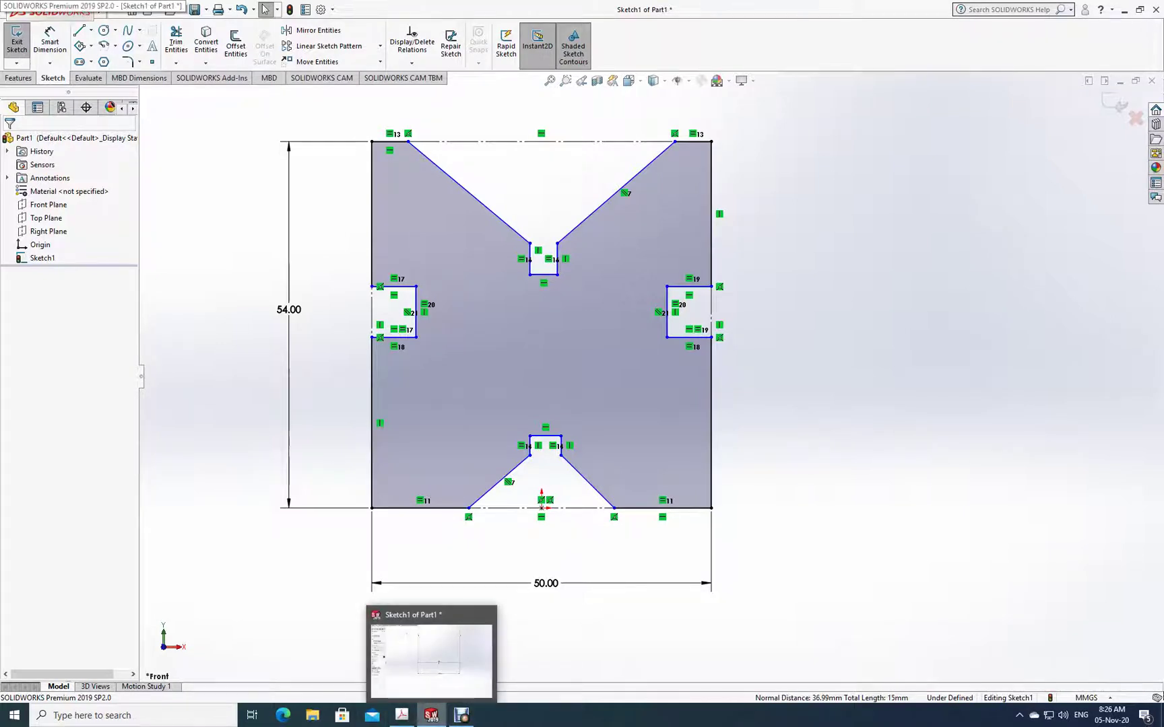
pyautogui.click(402, 715)
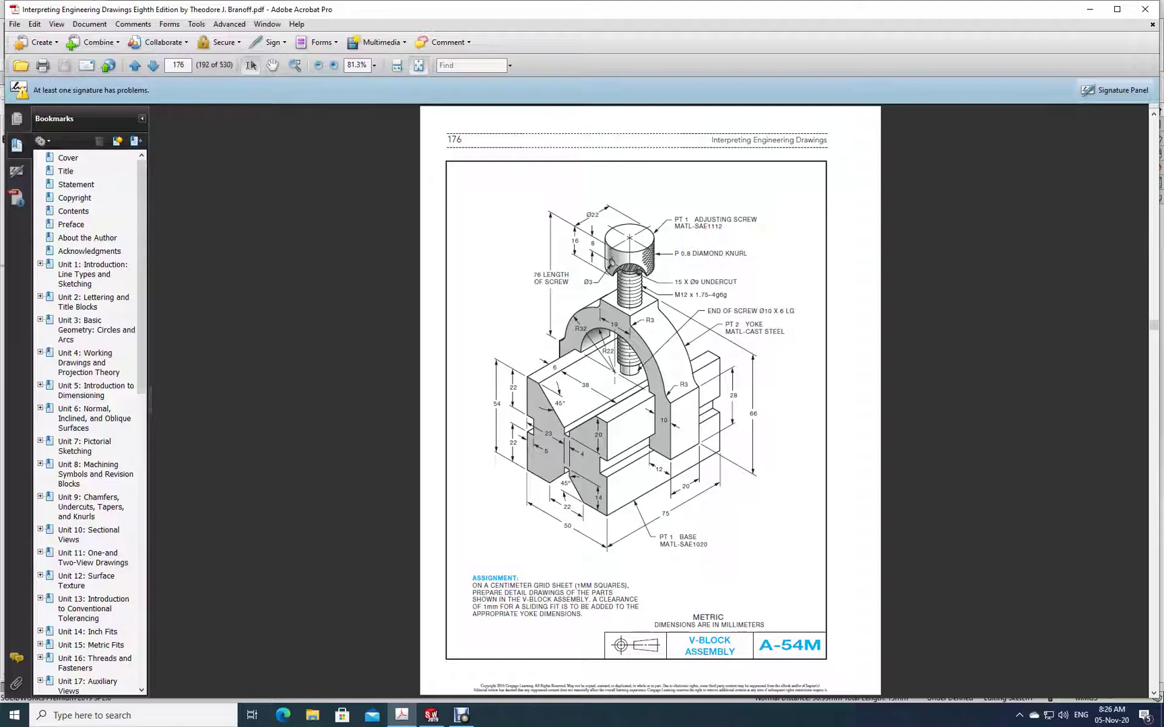
pyautogui.click(431, 715)
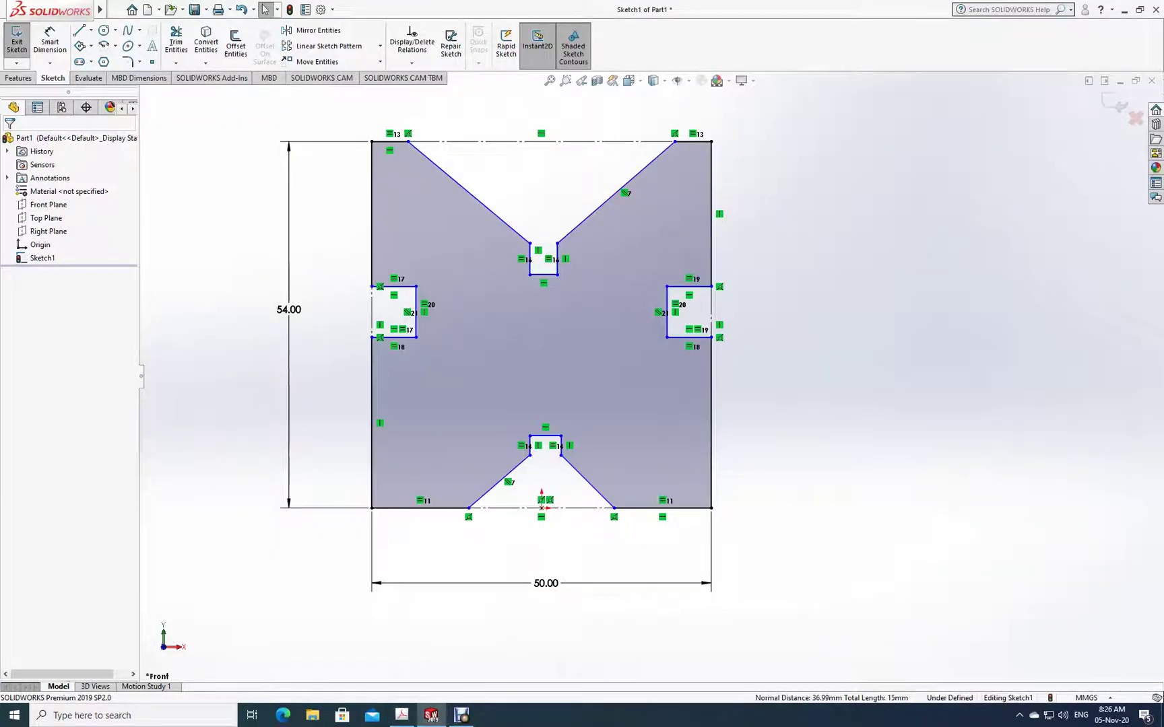
pyautogui.press('alt')
# - Dimension the lower V-groove's opening width as 22 mm
pyautogui.click(50, 40)
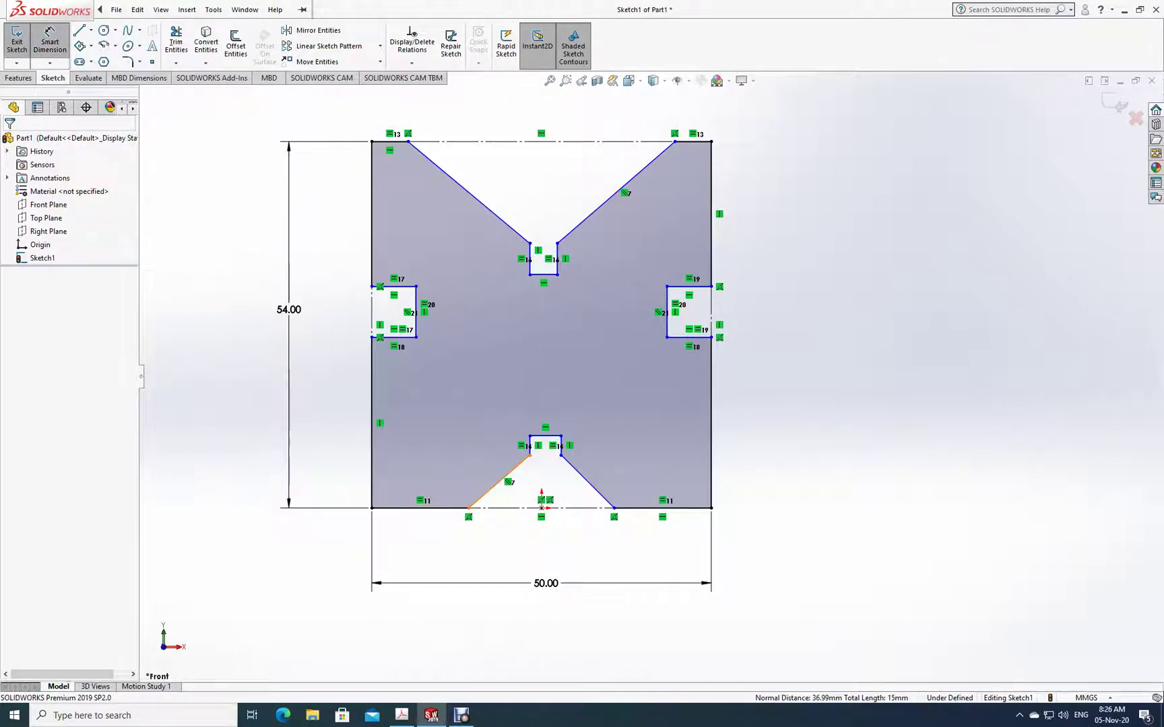
pyautogui.click(469, 507)
pyautogui.click(614, 508)
pyautogui.click(540, 549)
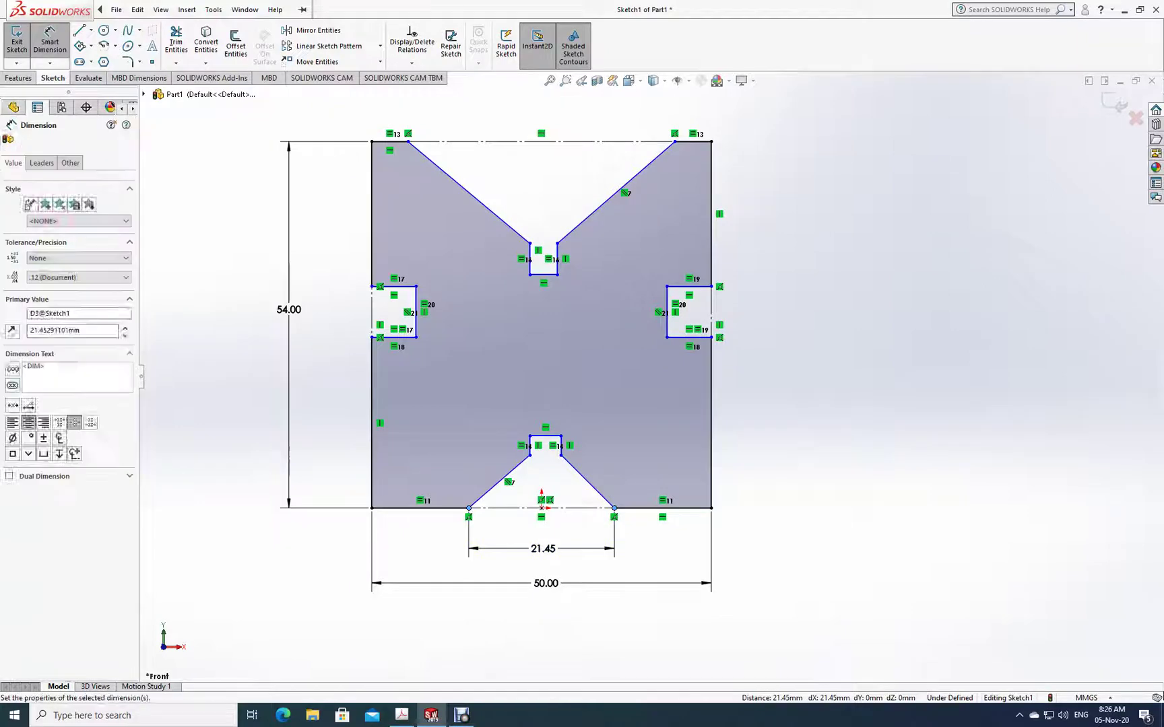
pyautogui.write('22')
pyautogui.press('Return')
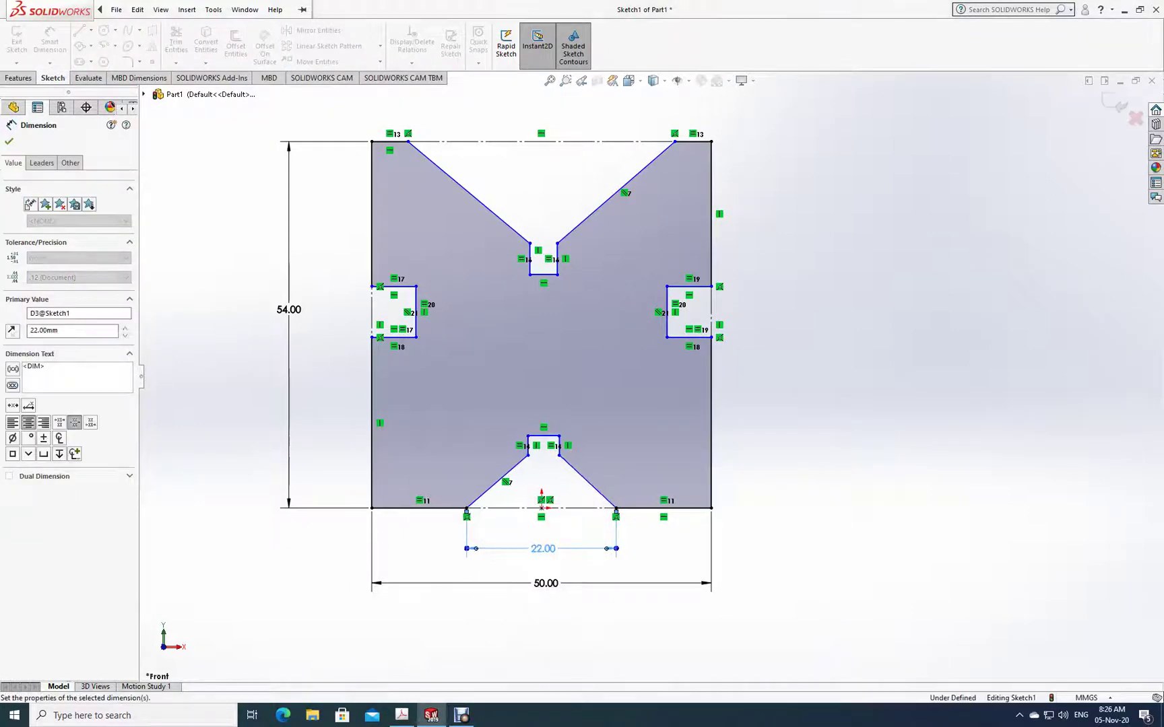
pyautogui.press('Escape')
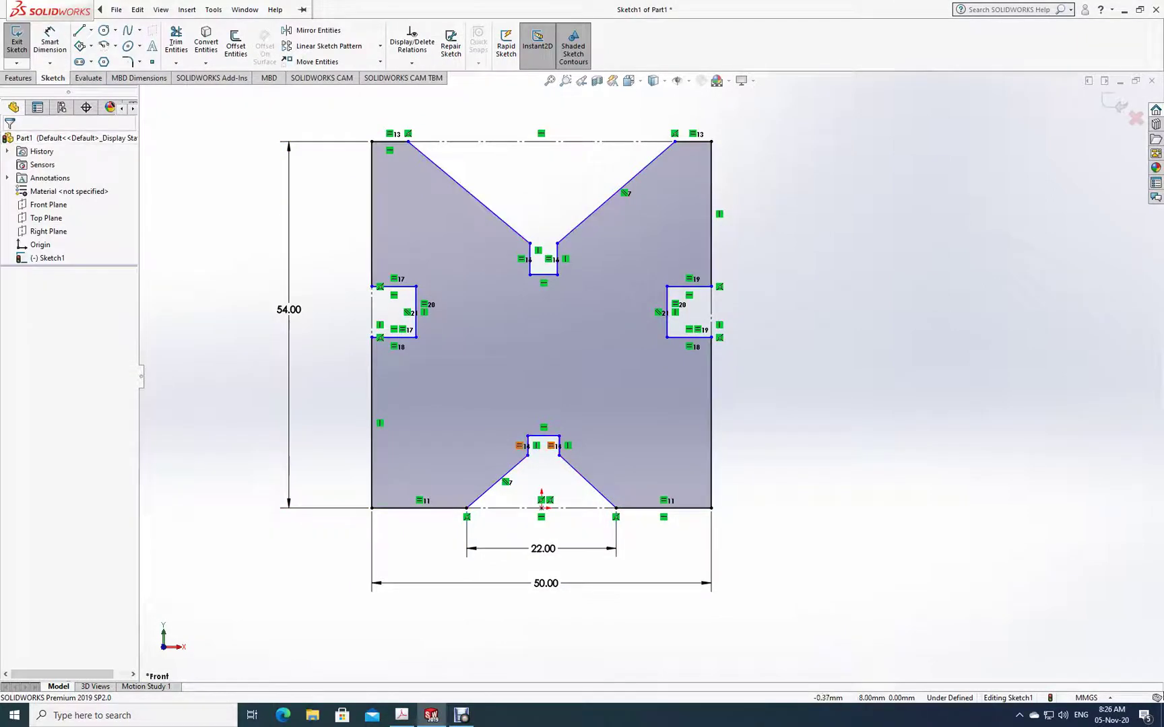
# - Dimension the lower notch's top line to the base as 14 mm
pyautogui.click(50, 40)
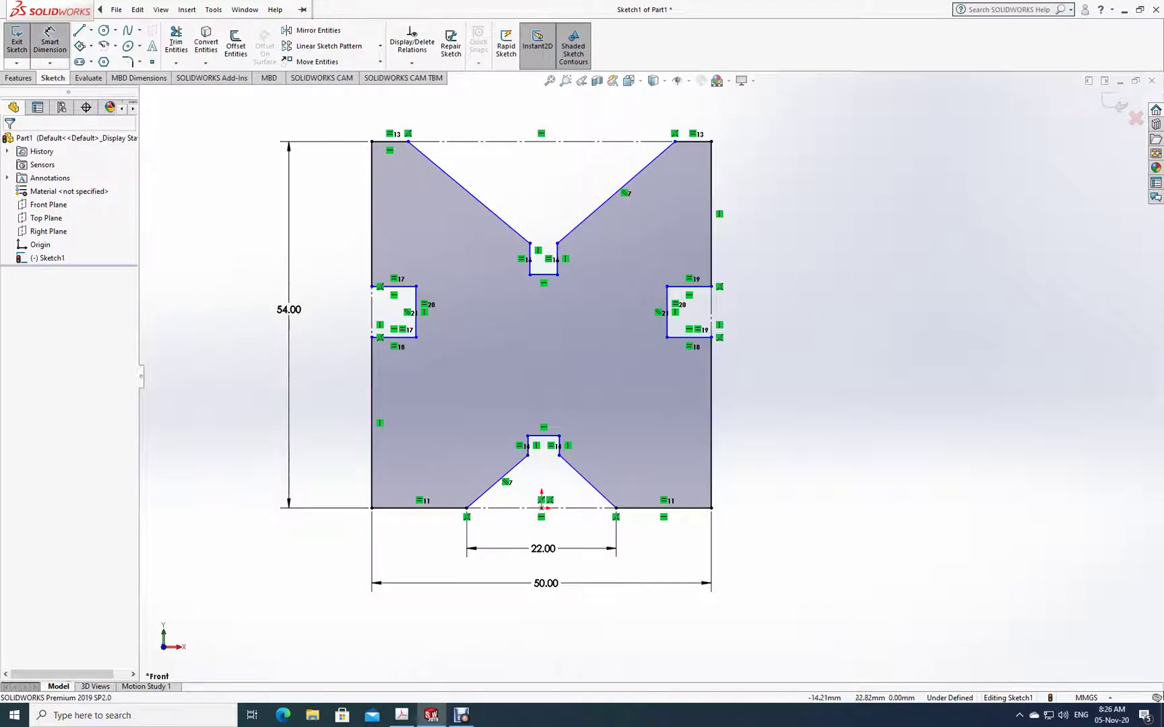
pyautogui.click(544, 436)
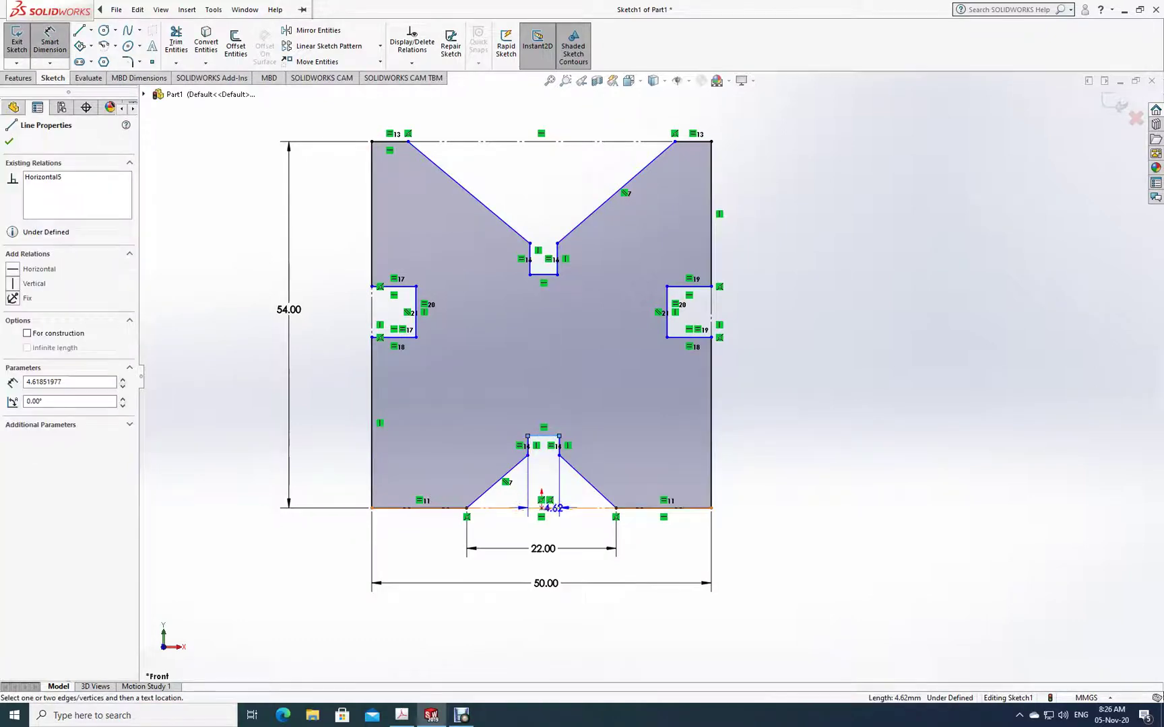
pyautogui.click(579, 509)
pyautogui.click(637, 472)
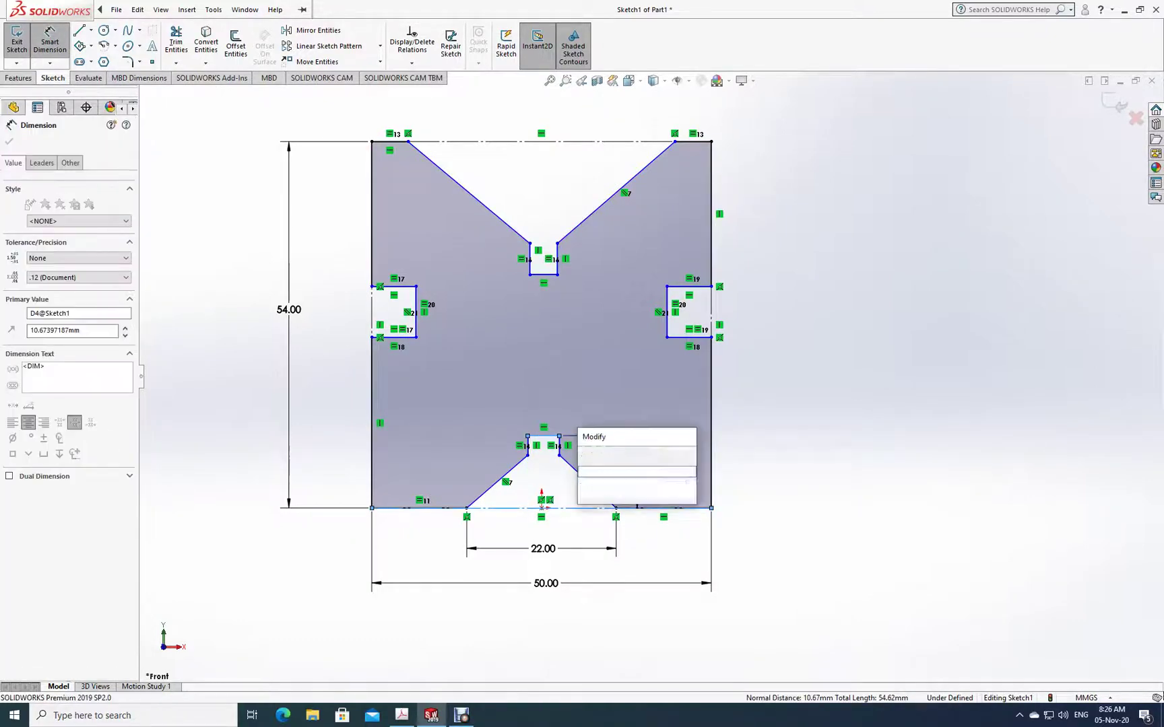
pyautogui.write('12')
pyautogui.press('Return')
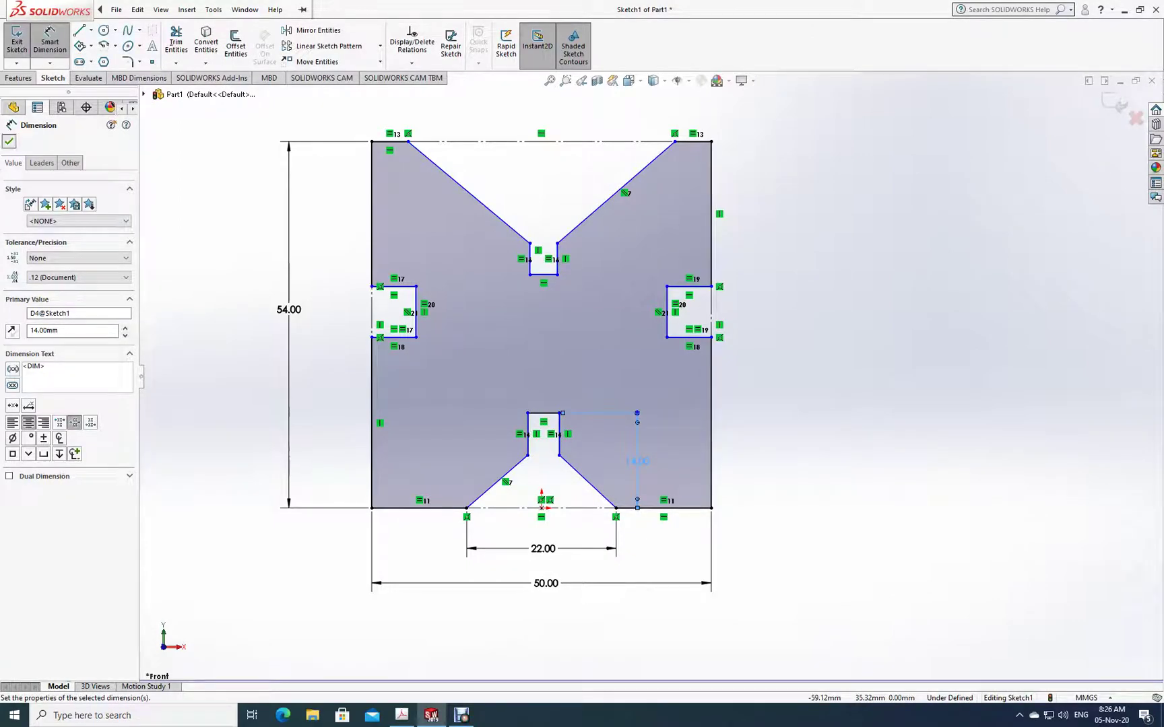
pyautogui.press('Escape')
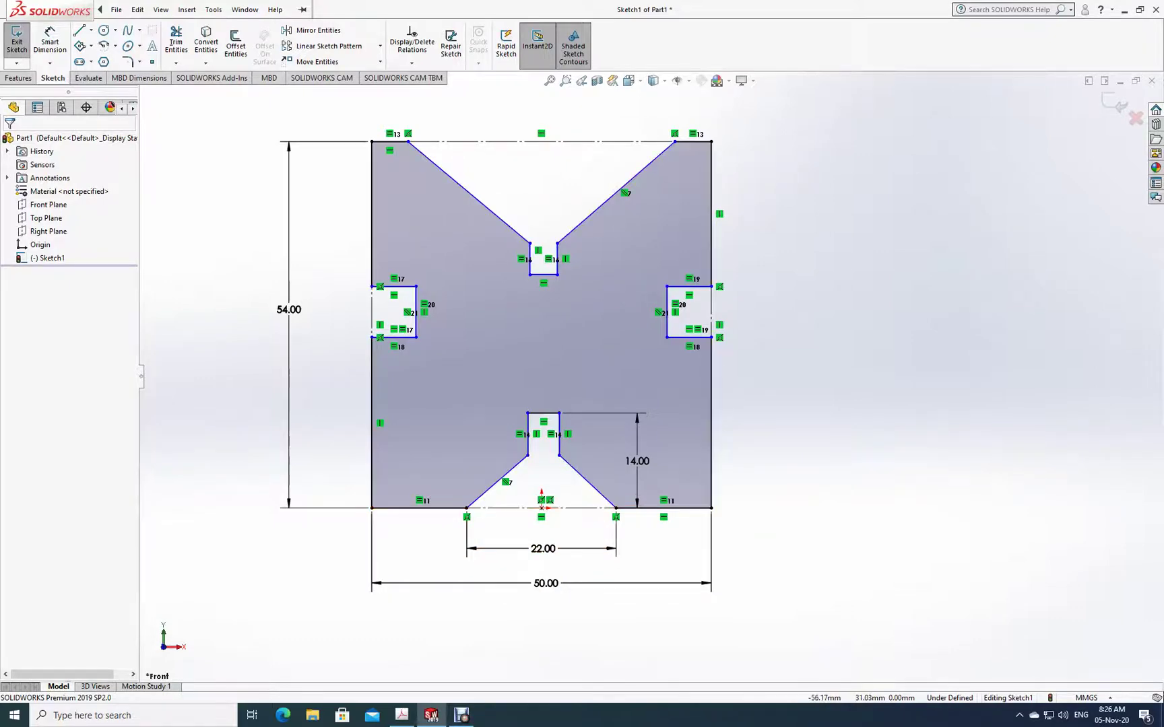
# - Begin an angle dimension between the groove's left slanted side and the bottom edge
pyautogui.click(50, 42)
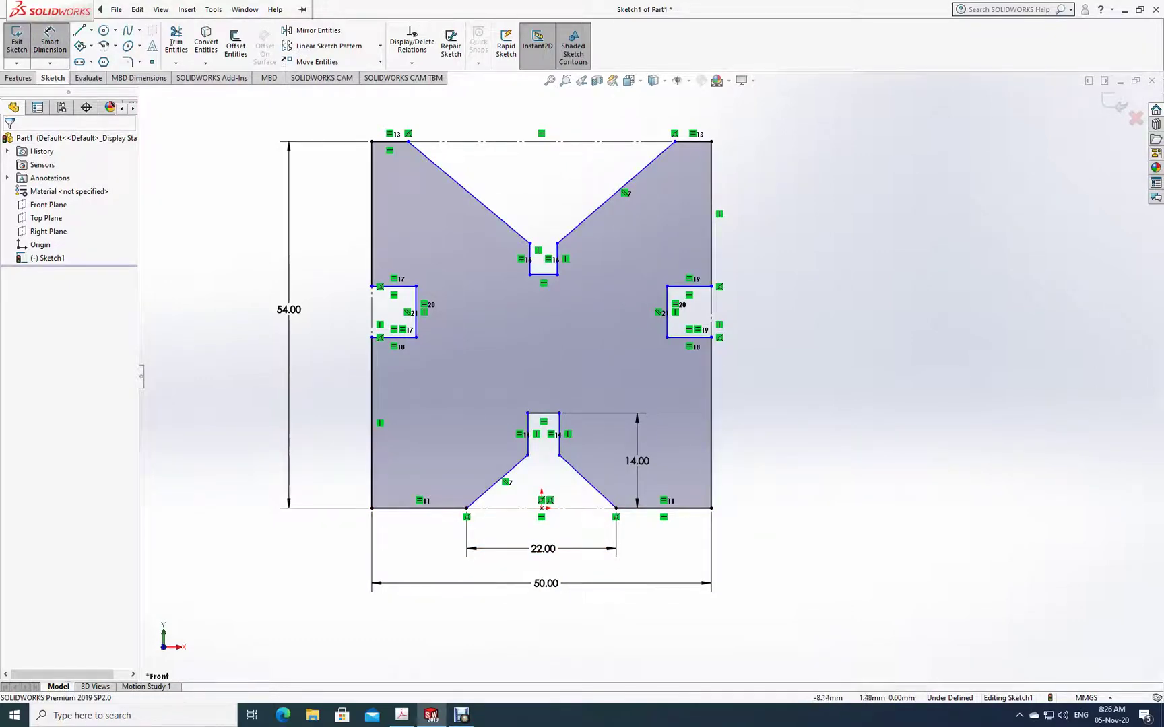
pyautogui.click(487, 493)
pyautogui.click(425, 508)
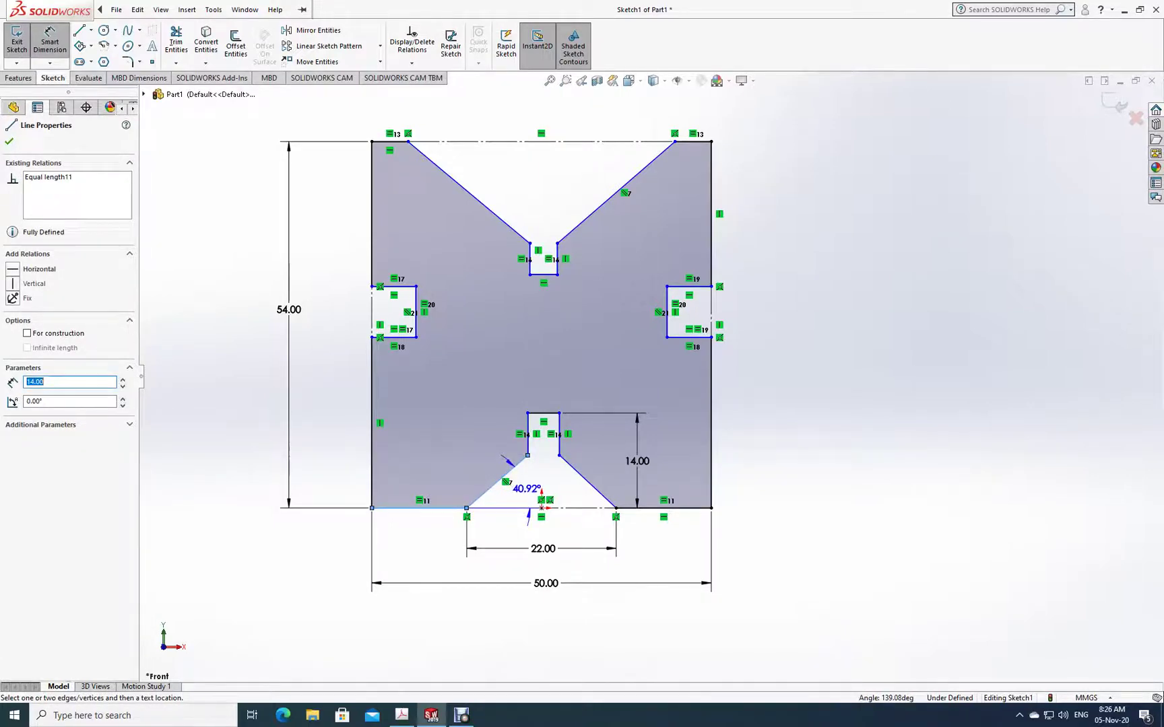
# - Set the groove's left slanted side to 45° from the base
pyautogui.click(528, 516)
pyautogui.write('45')
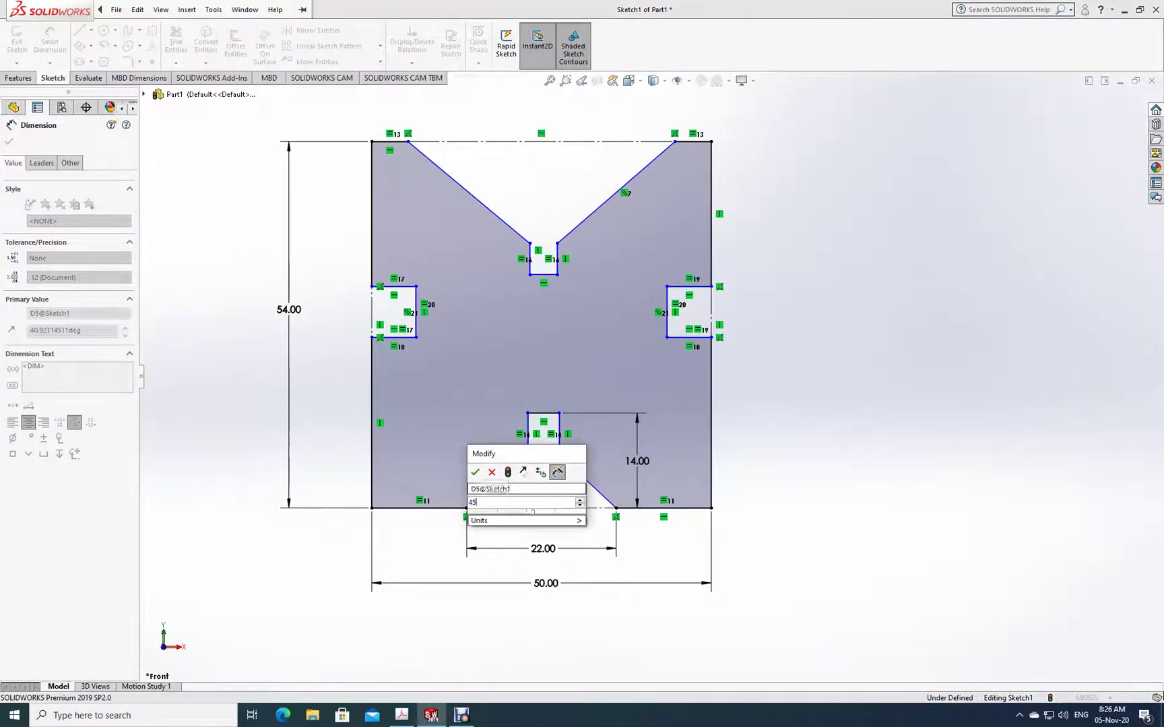
pyautogui.press('Return')
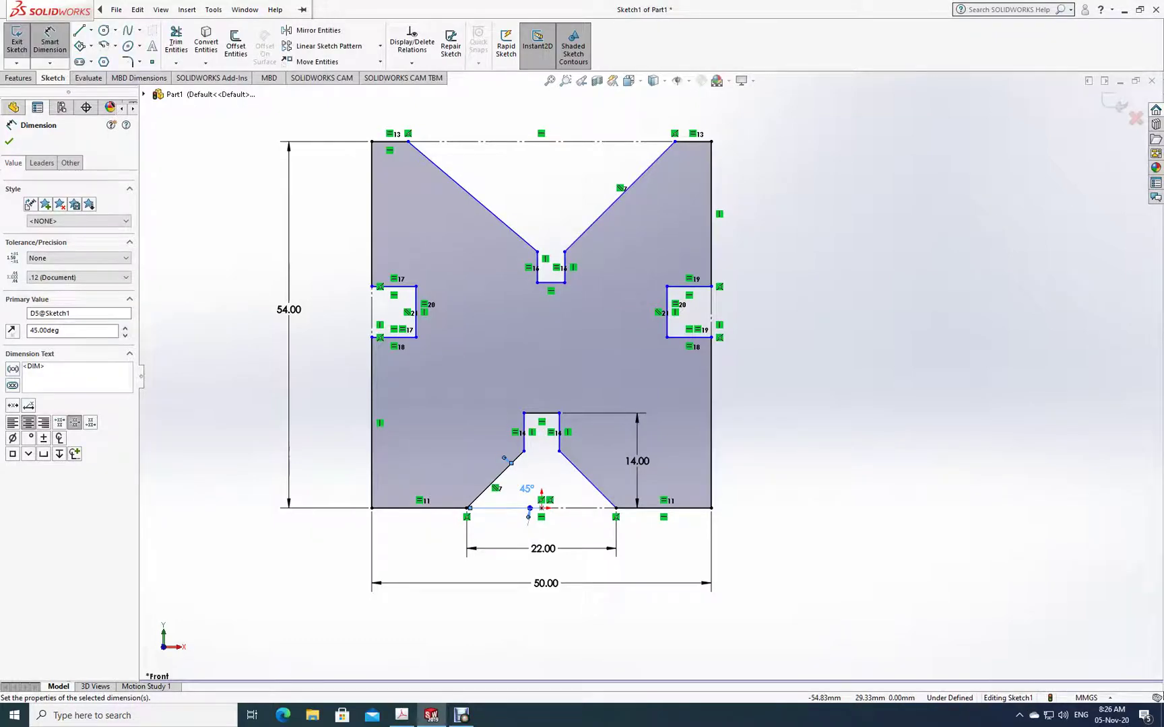
pyautogui.press('Escape')
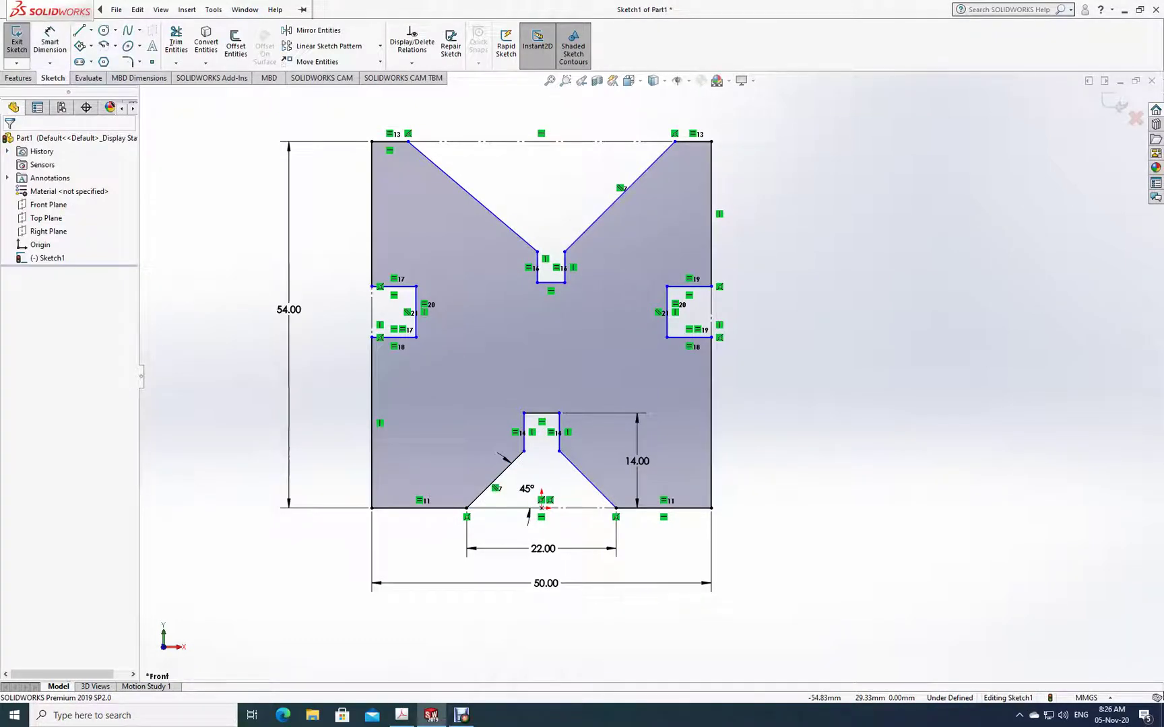
# - Set the right slanted side to 45° as well, then bring up the A-54M reference drawing
pyautogui.click(50, 42)
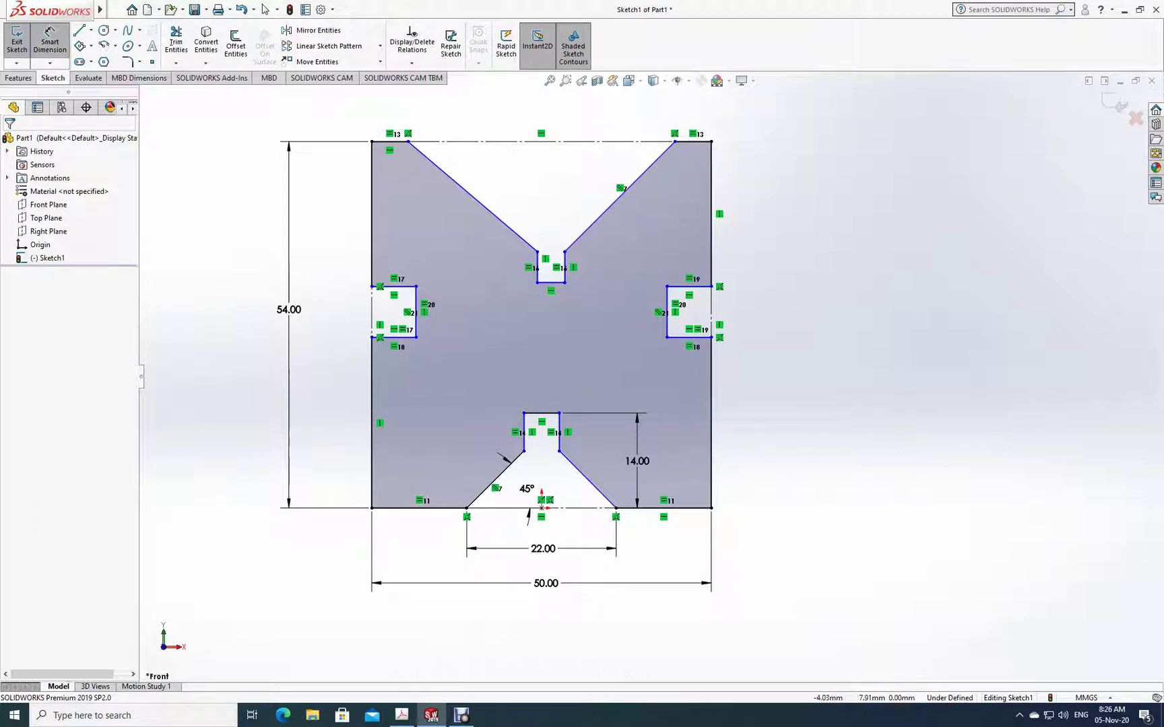
pyautogui.click(588, 479)
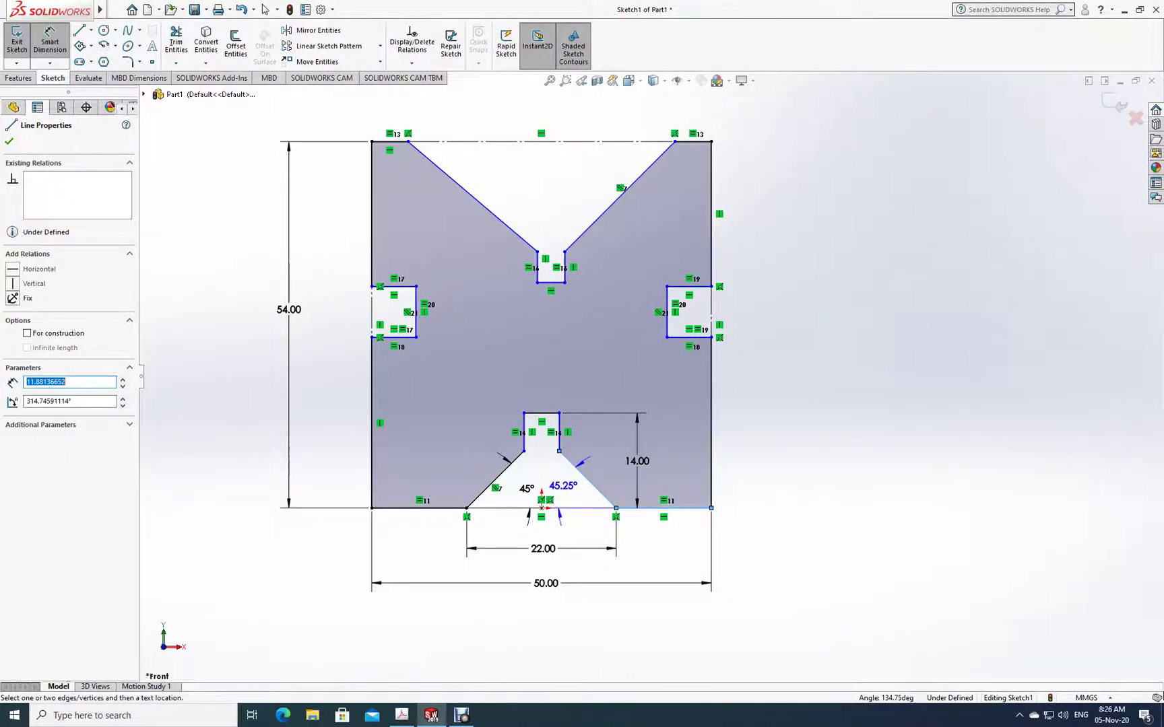
pyautogui.click(562, 486)
pyautogui.write('45')
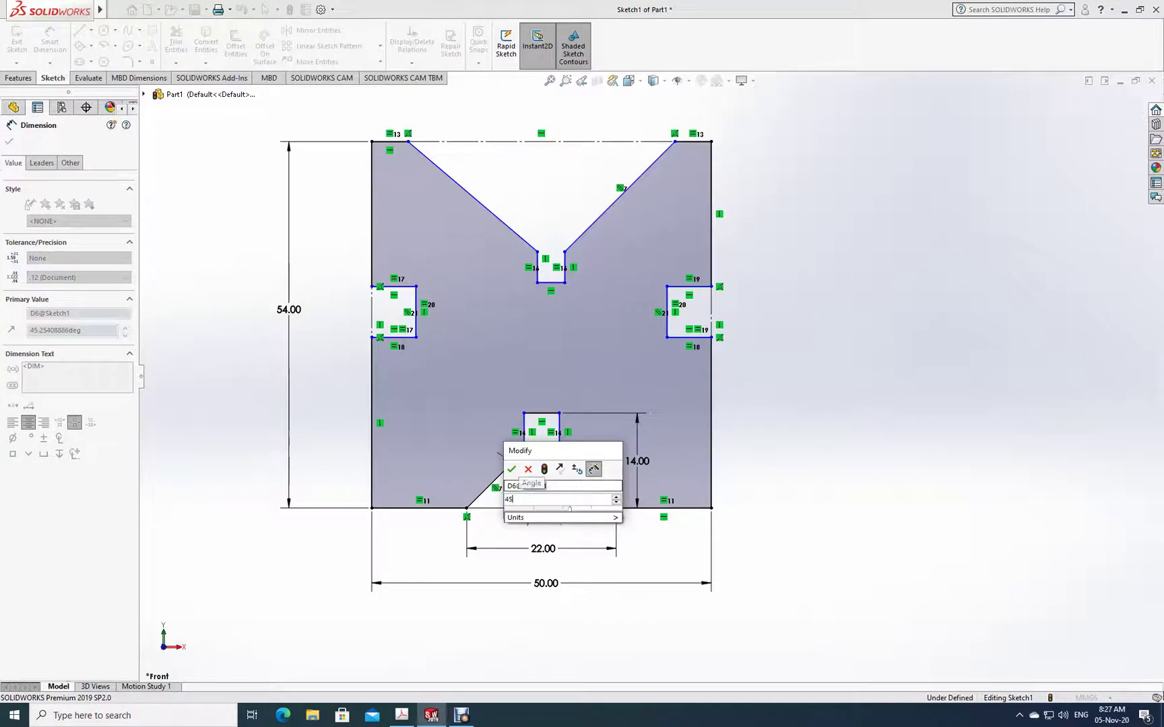
pyautogui.press('Return')
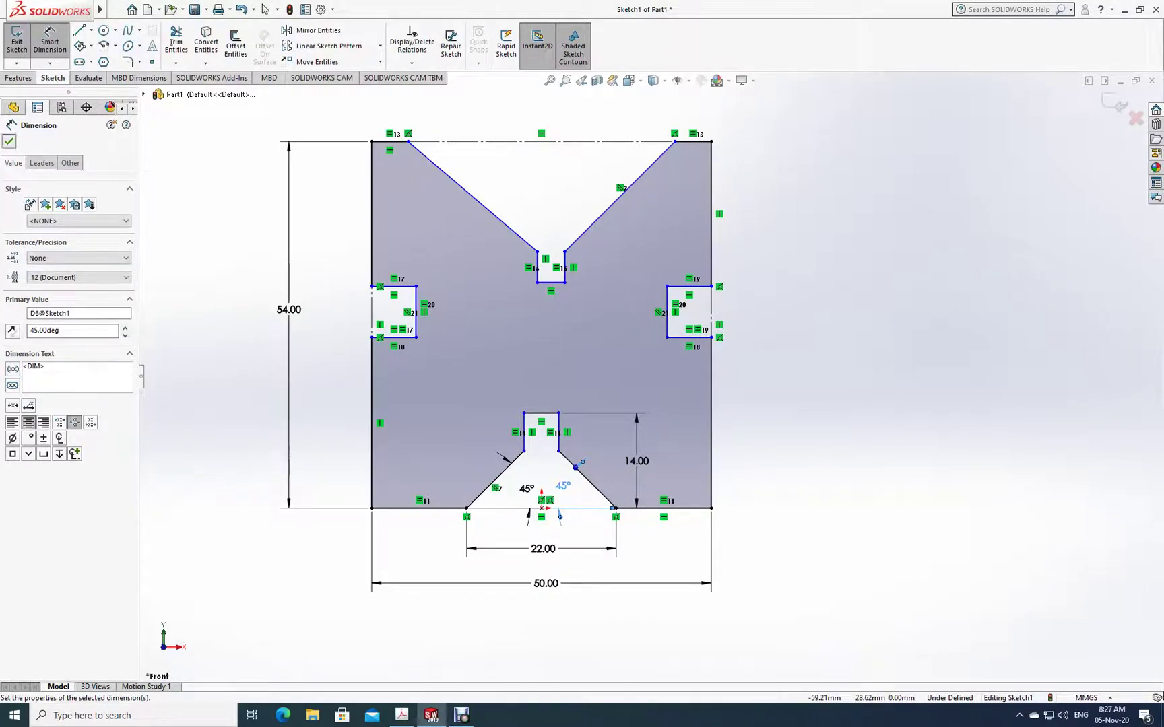
pyautogui.click(9, 141)
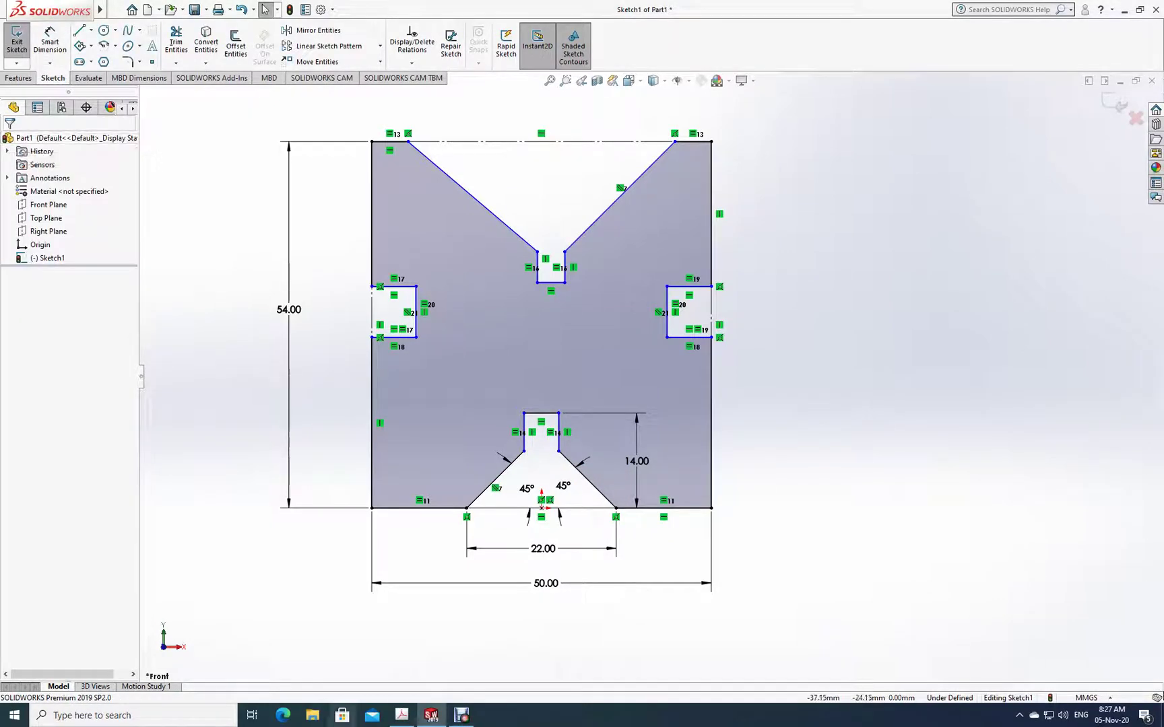
pyautogui.click(401, 716)
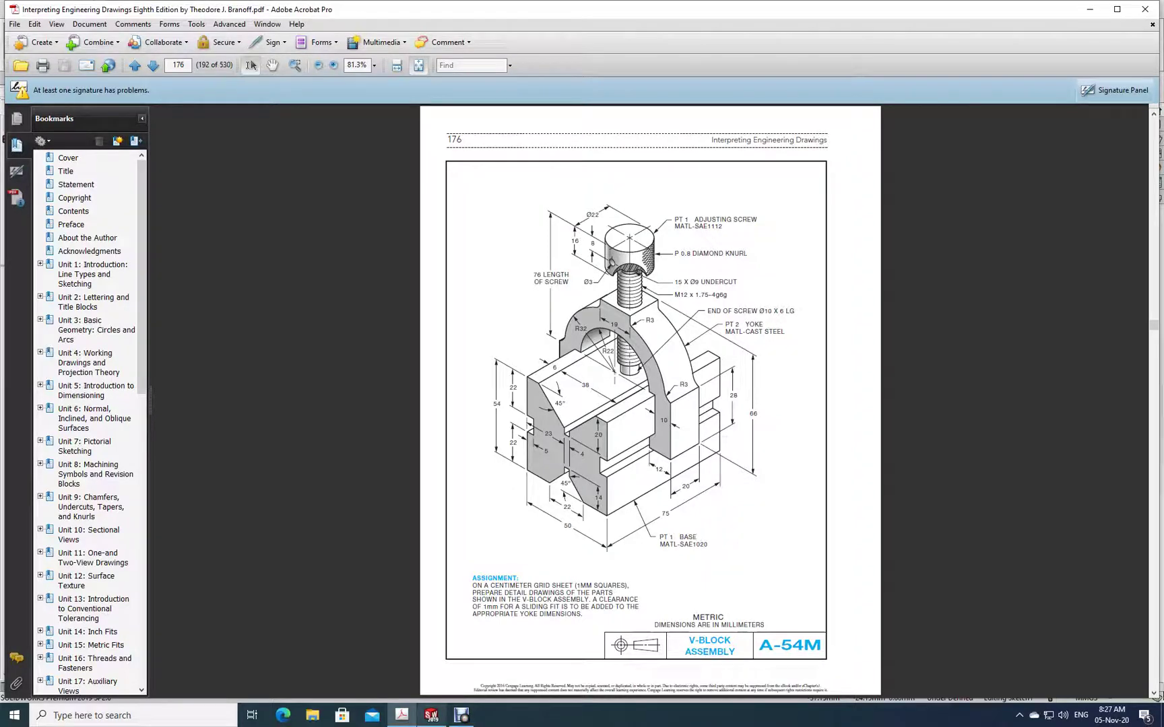
# - Dimension the small notch above the lower groove 4 mm wide, then recheck the A-54M drawing
pyautogui.click(431, 716)
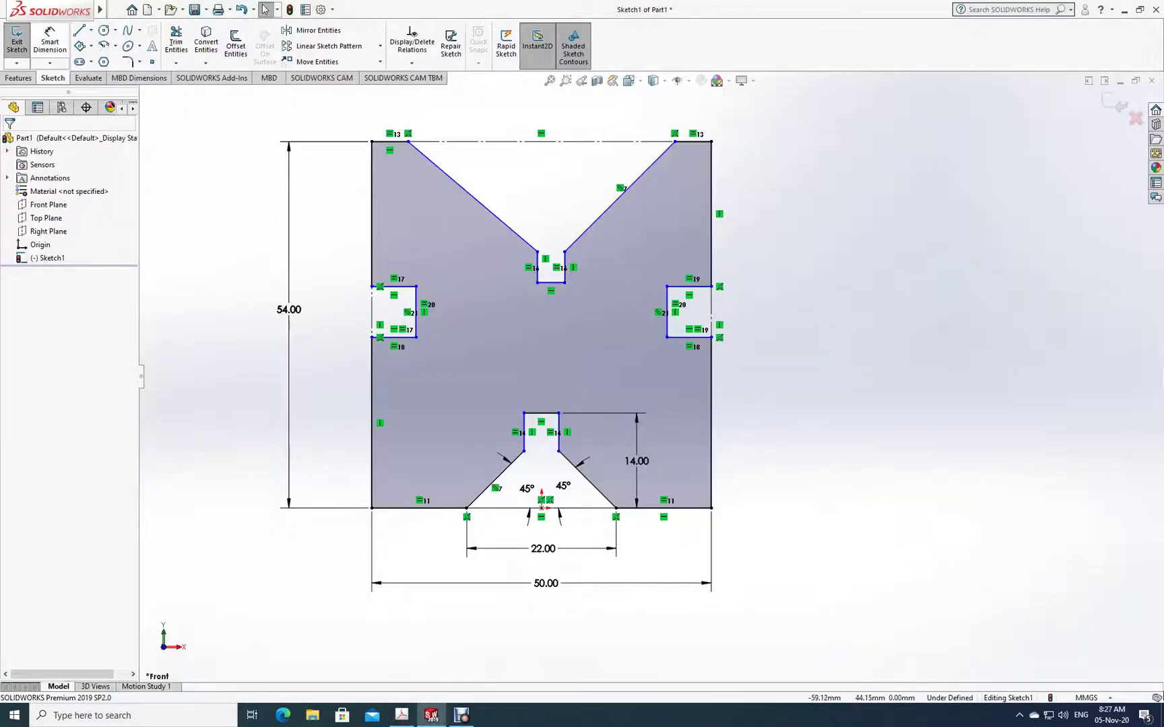
pyautogui.click(50, 42)
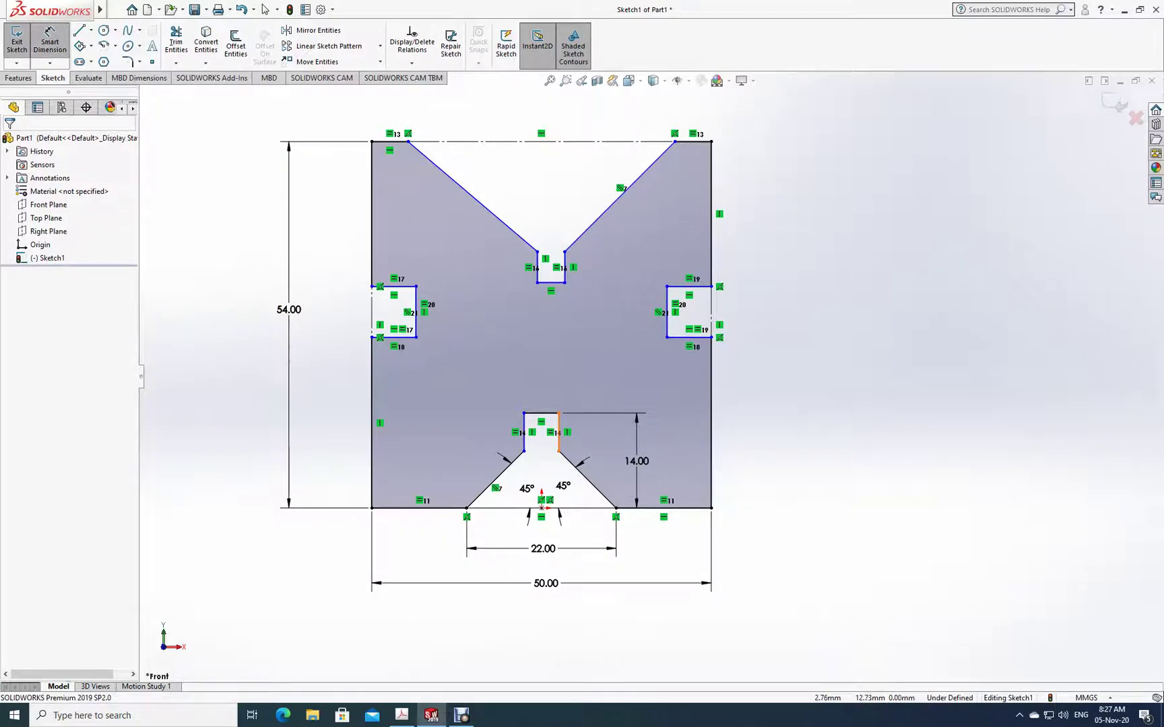
pyautogui.click(559, 438)
pyautogui.click(524, 431)
pyautogui.click(541, 393)
pyautogui.write('4')
pyautogui.press('Return')
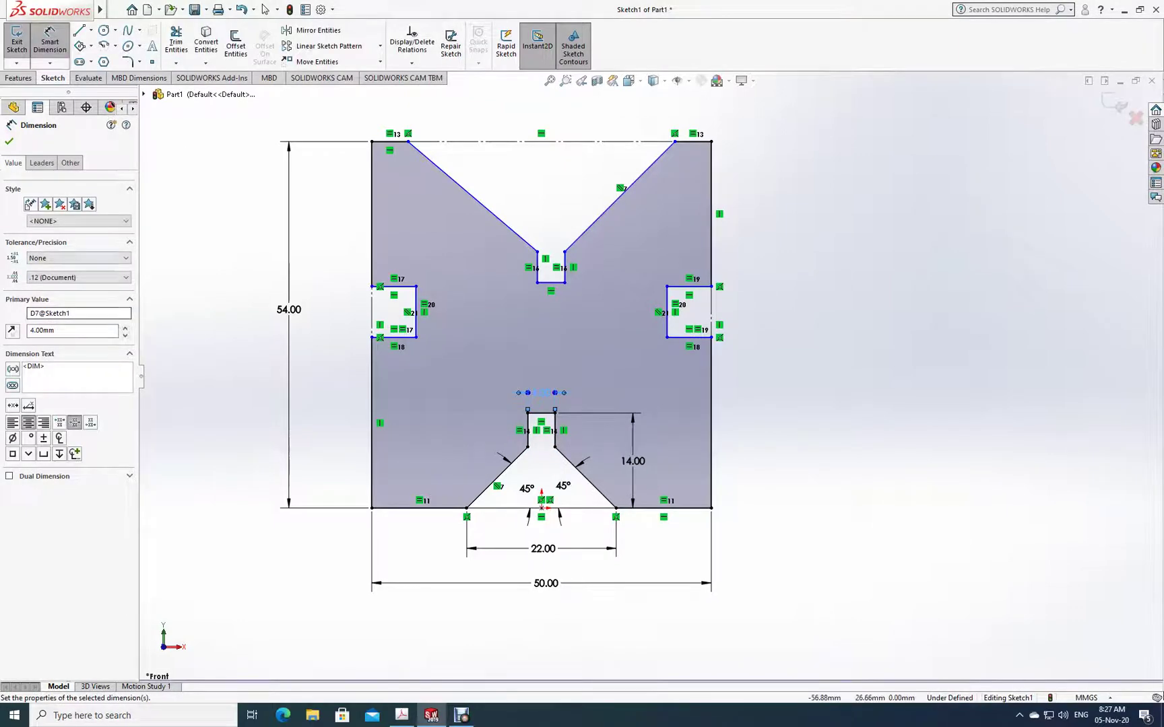
pyautogui.click(9, 141)
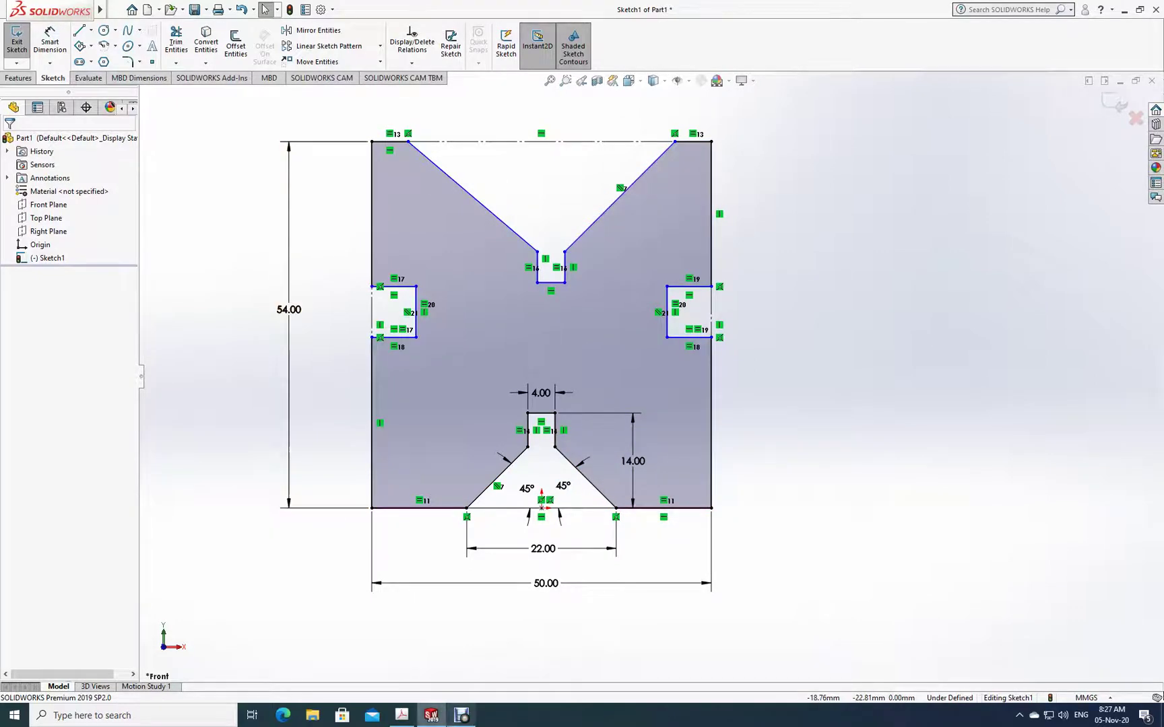
pyautogui.click(402, 715)
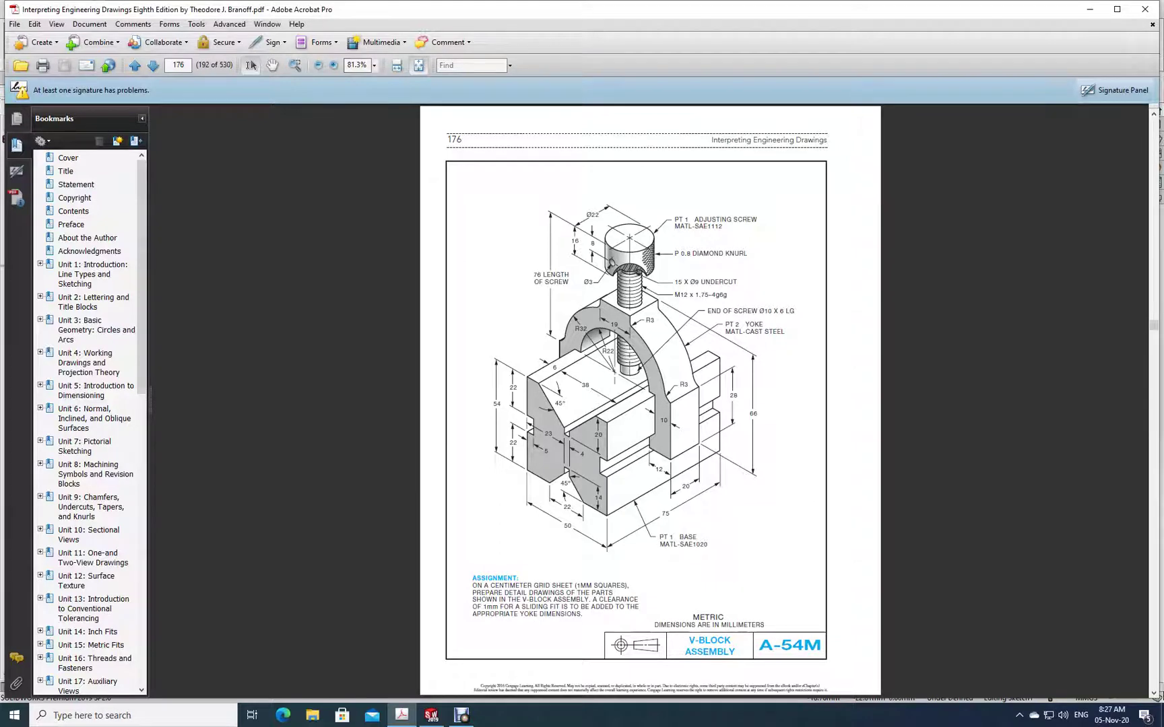
# - Zoom the A-54M drawing to 125% in Acrobat, then return to SOLIDWORKS
pyautogui.click(374, 65)
pyautogui.click(364, 149)
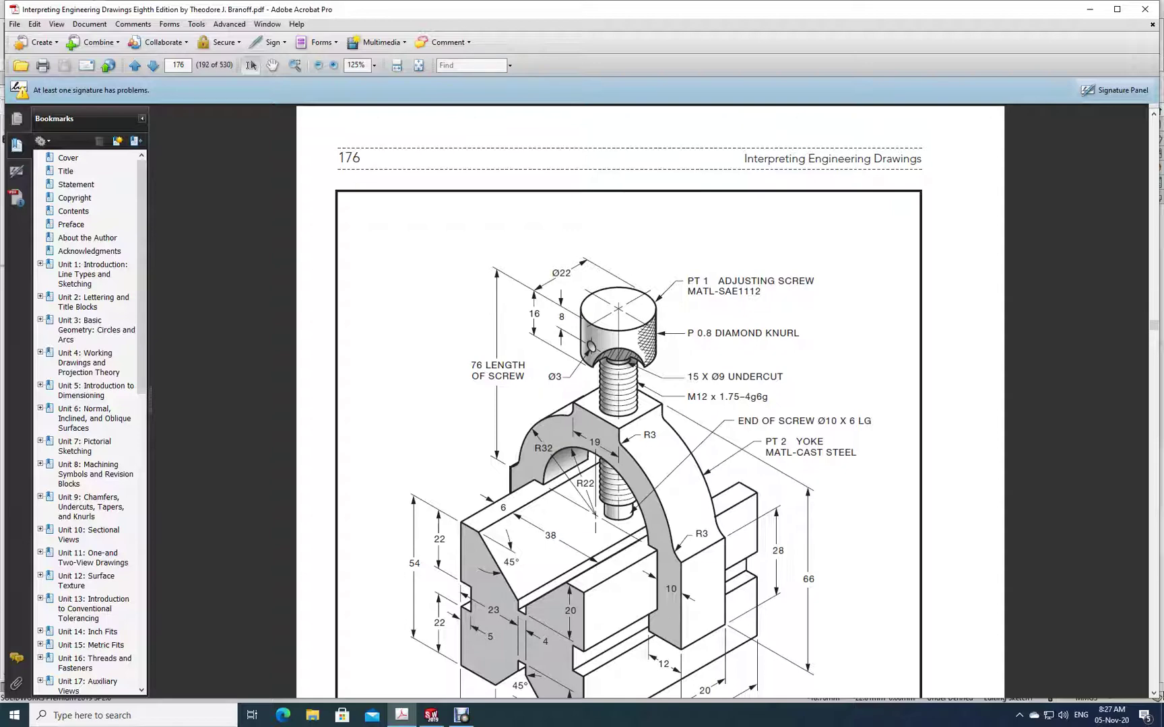
pyautogui.hotkey('alt', 'Tab')
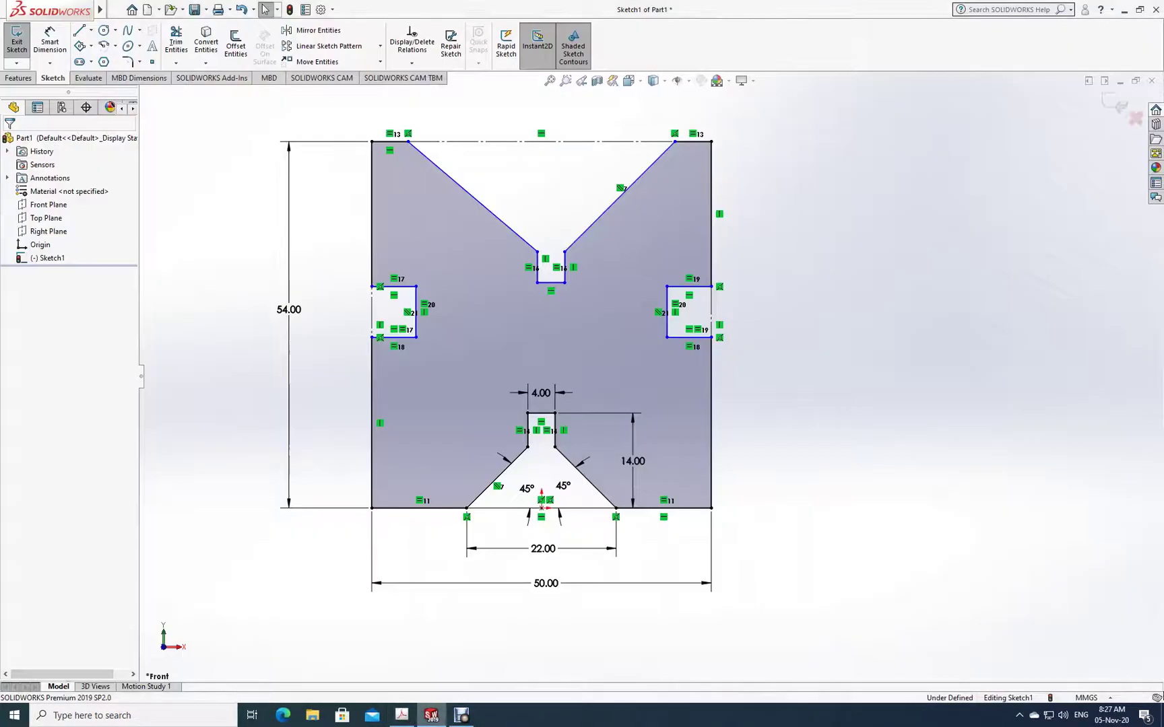
# - Dimension the top notch bottom 20 mm below the top-right edge
pyautogui.click(50, 40)
pyautogui.click(694, 142)
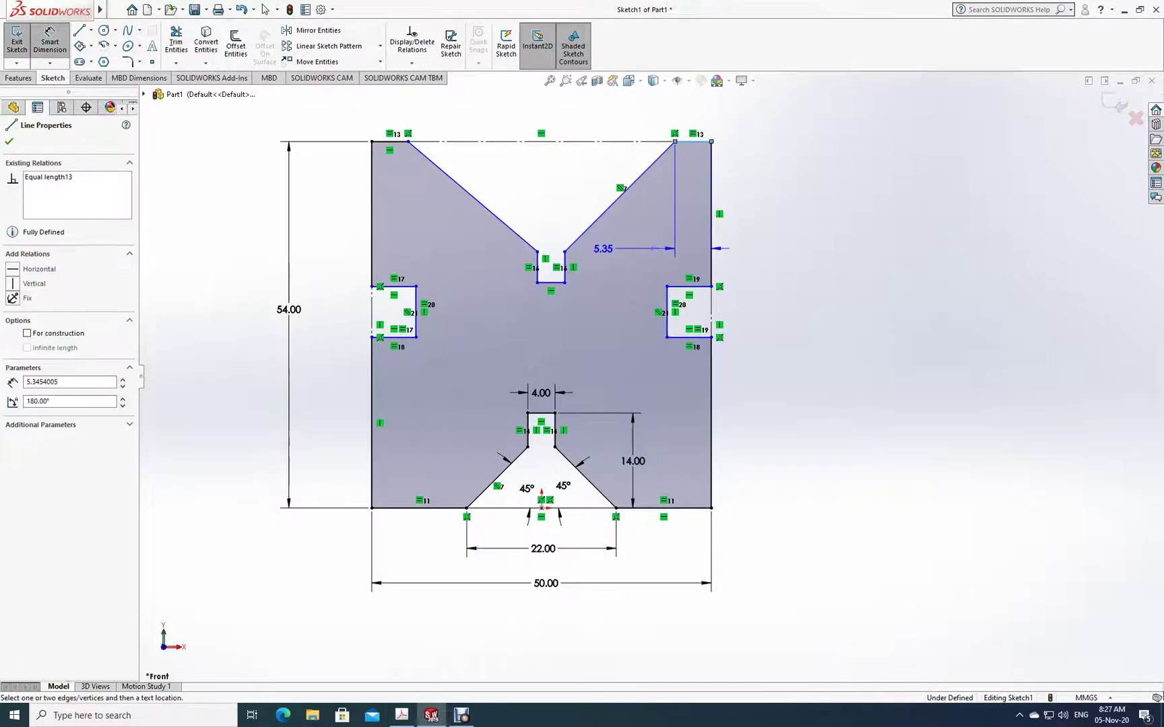
pyautogui.click(551, 282)
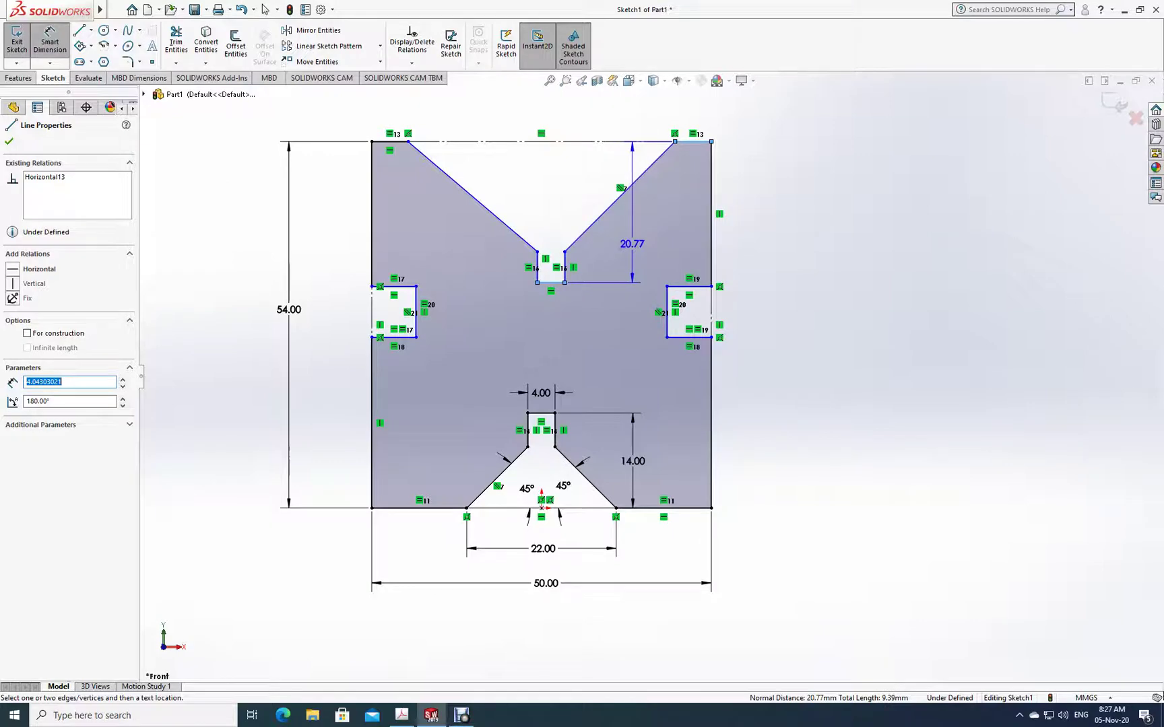
pyautogui.click(631, 232)
pyautogui.write('20')
pyautogui.press('Return')
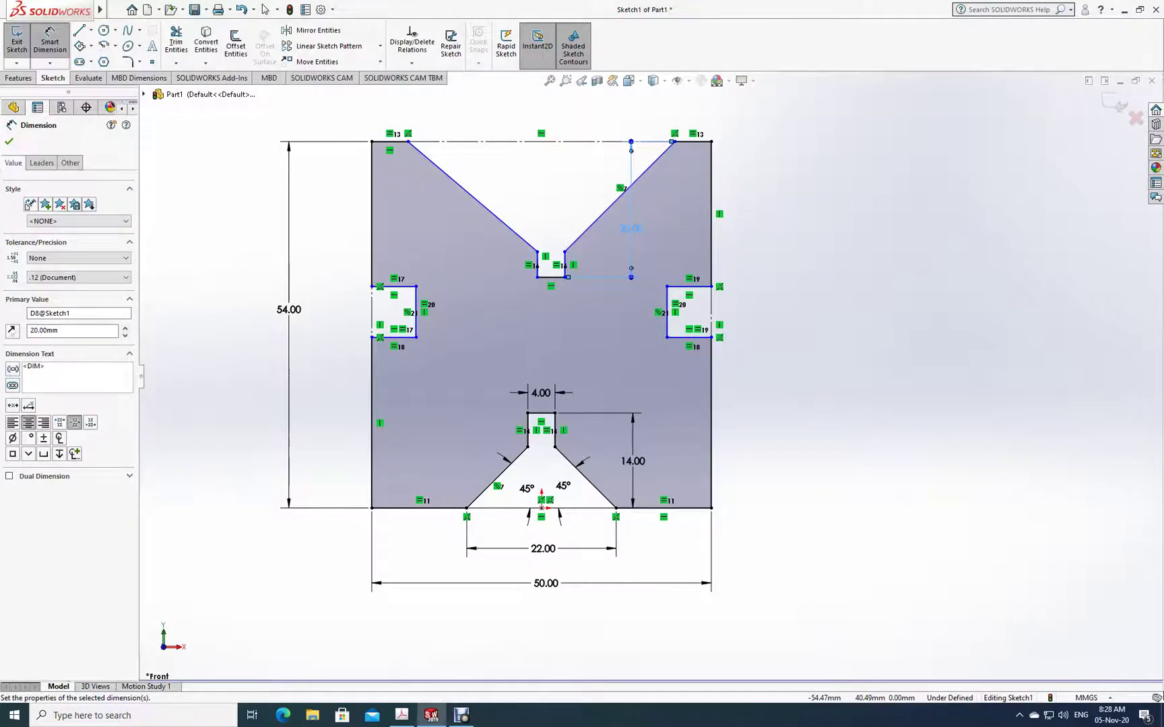
pyautogui.click(9, 142)
# - Make the short top-left edge 6 mm long
pyautogui.click(49, 41)
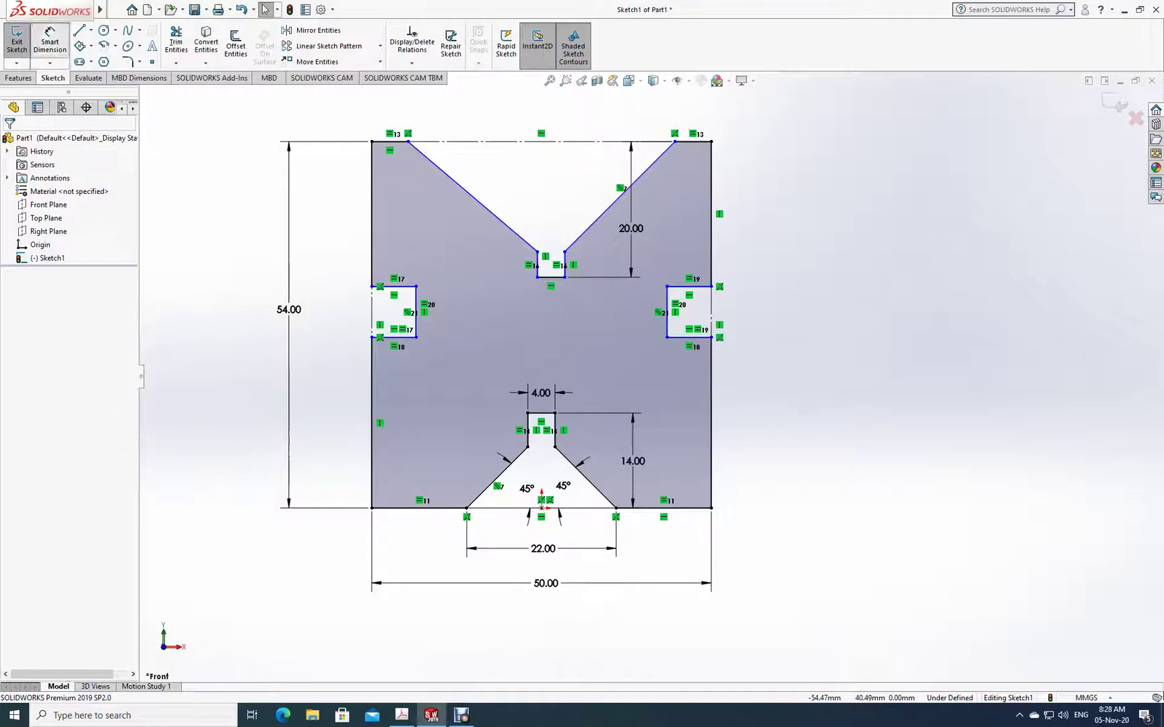
pyautogui.click(390, 142)
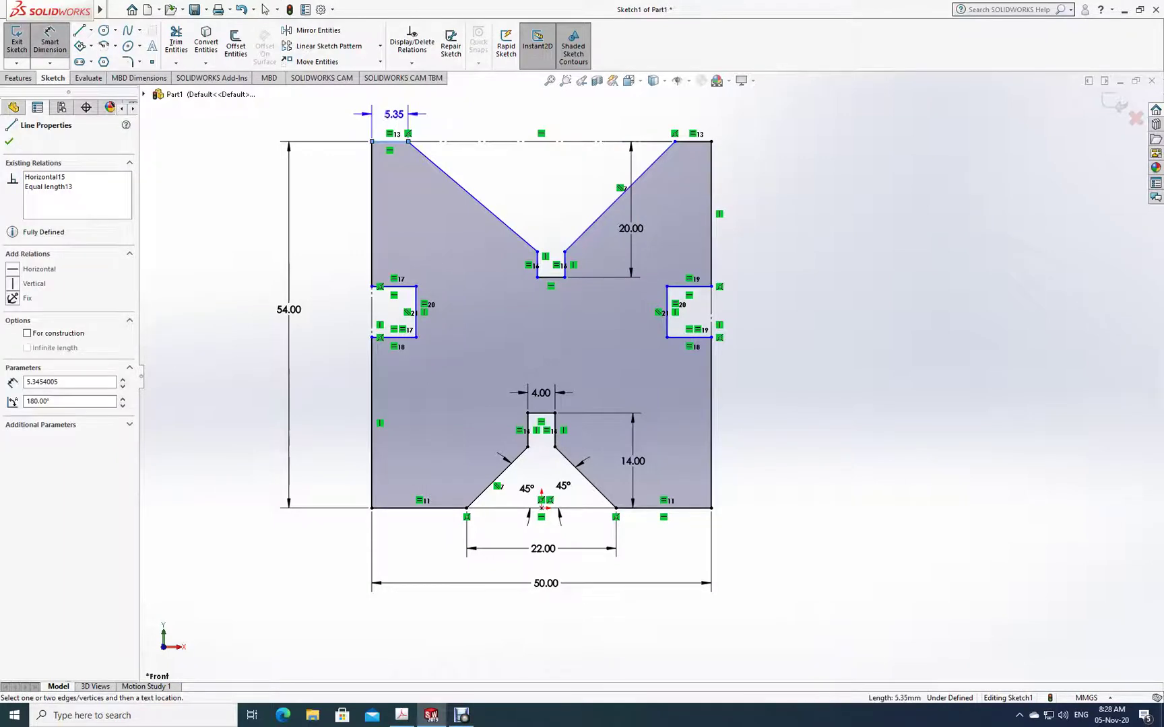
pyautogui.click(391, 109)
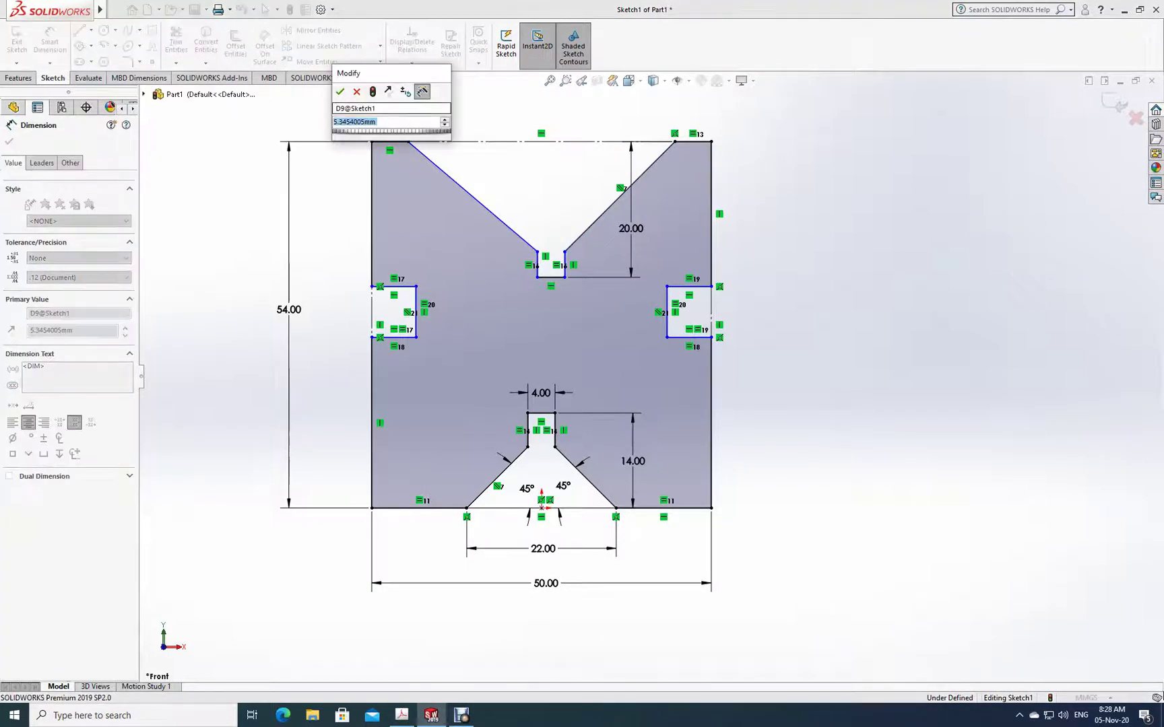
pyautogui.write('6')
pyautogui.press('Return')
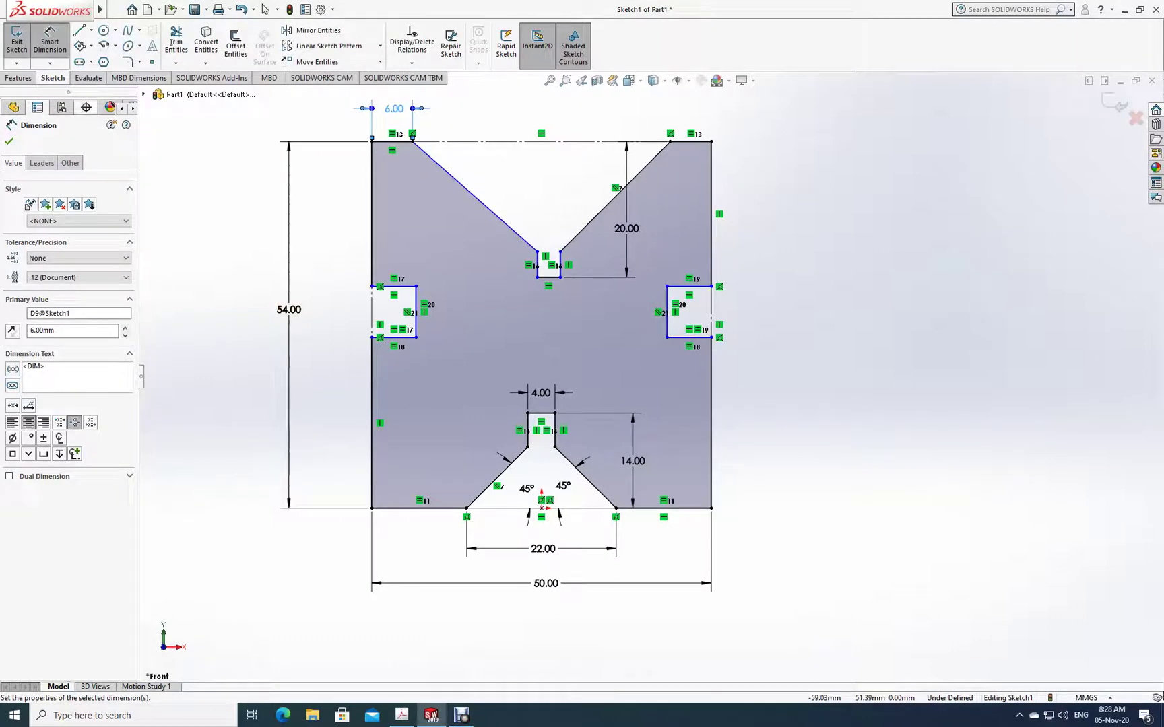
pyautogui.click(8, 142)
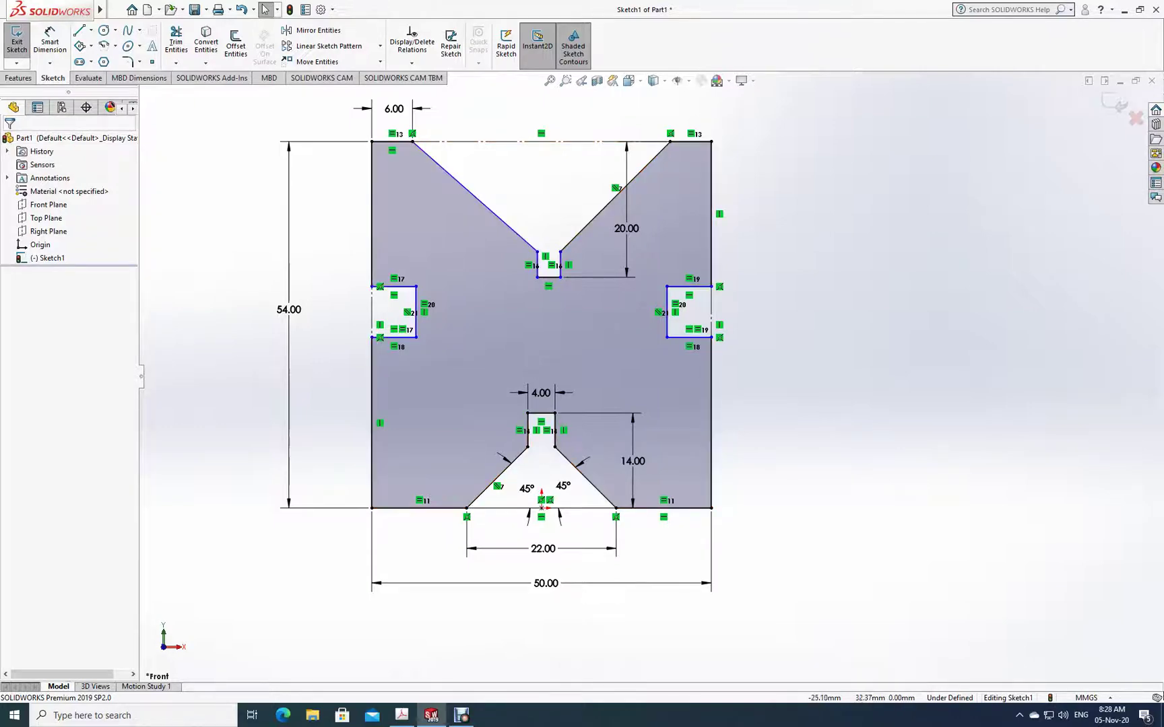
# - Place the left slot's top 22 mm below the top edge, checking the reference drawing
pyautogui.click(50, 40)
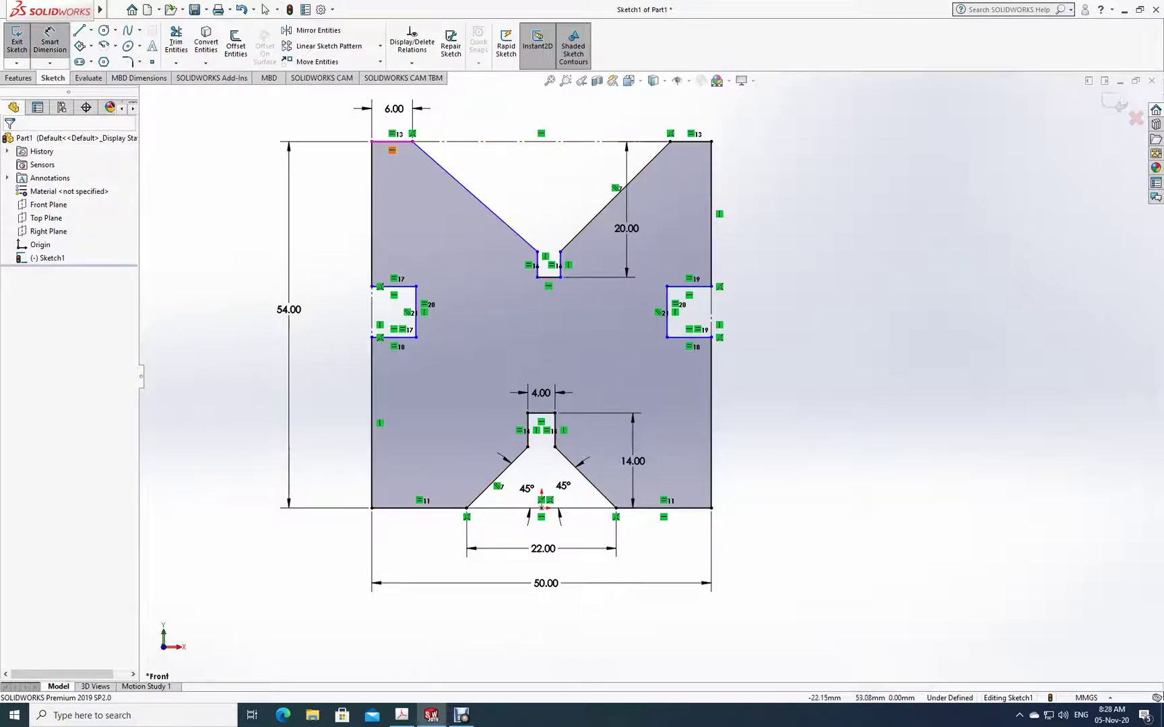
pyautogui.click(394, 142)
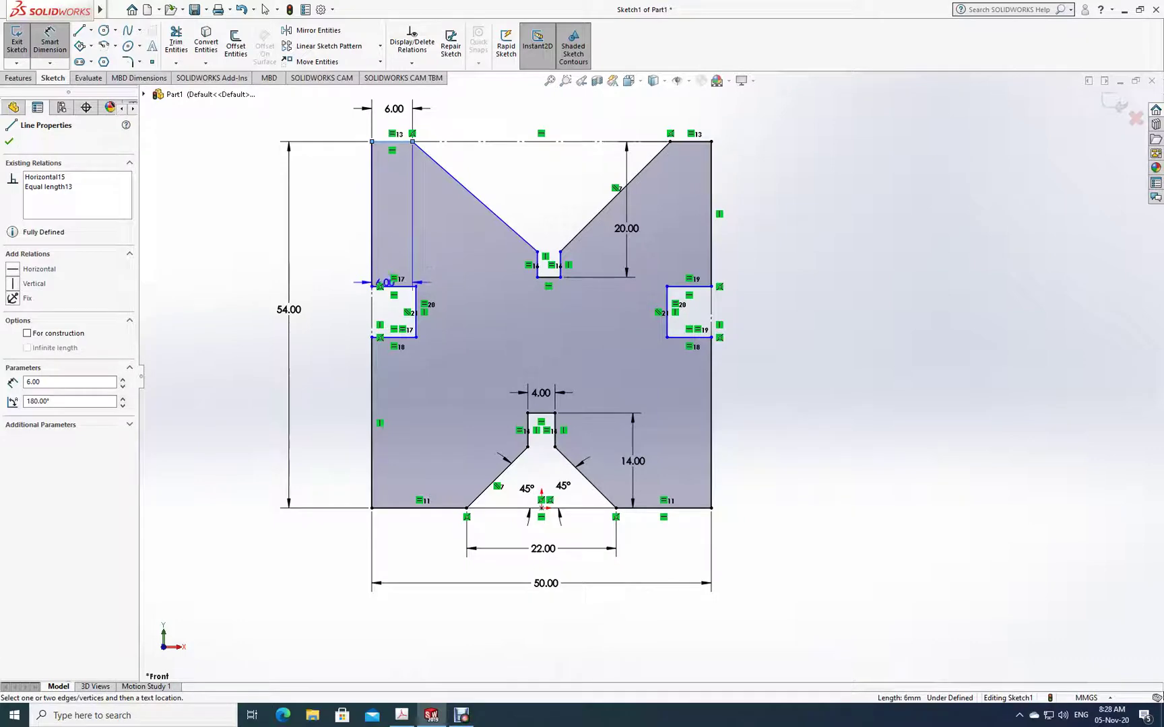
pyautogui.click(397, 286)
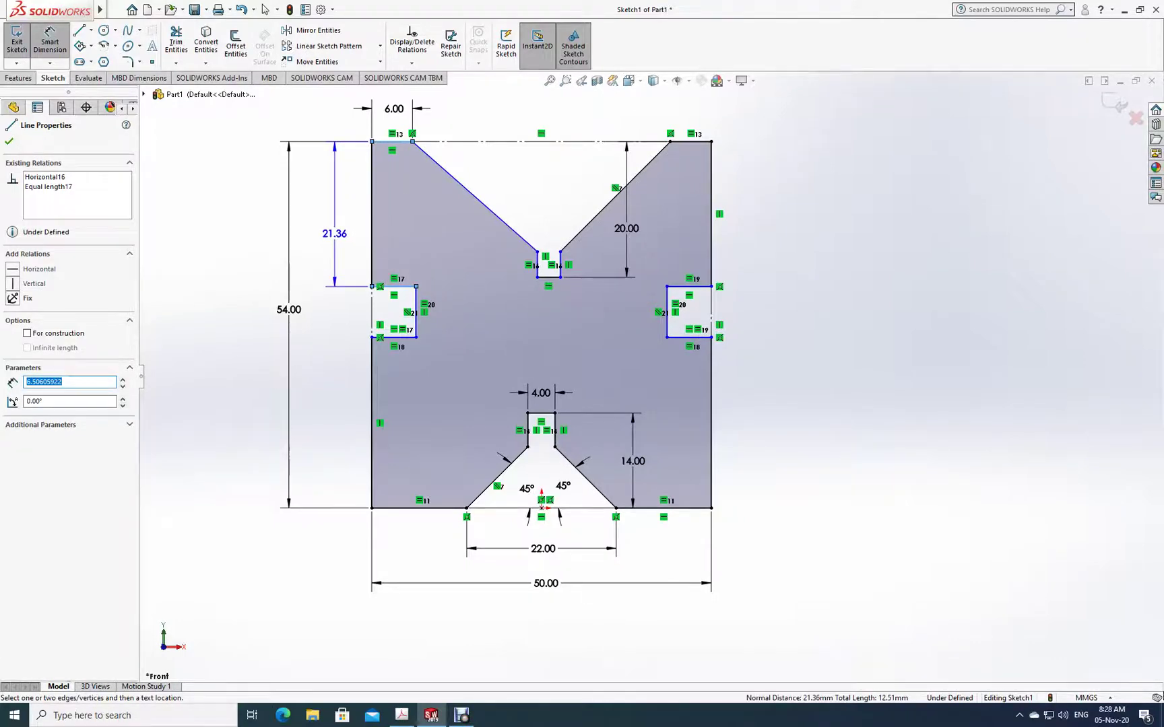
pyautogui.click(335, 237)
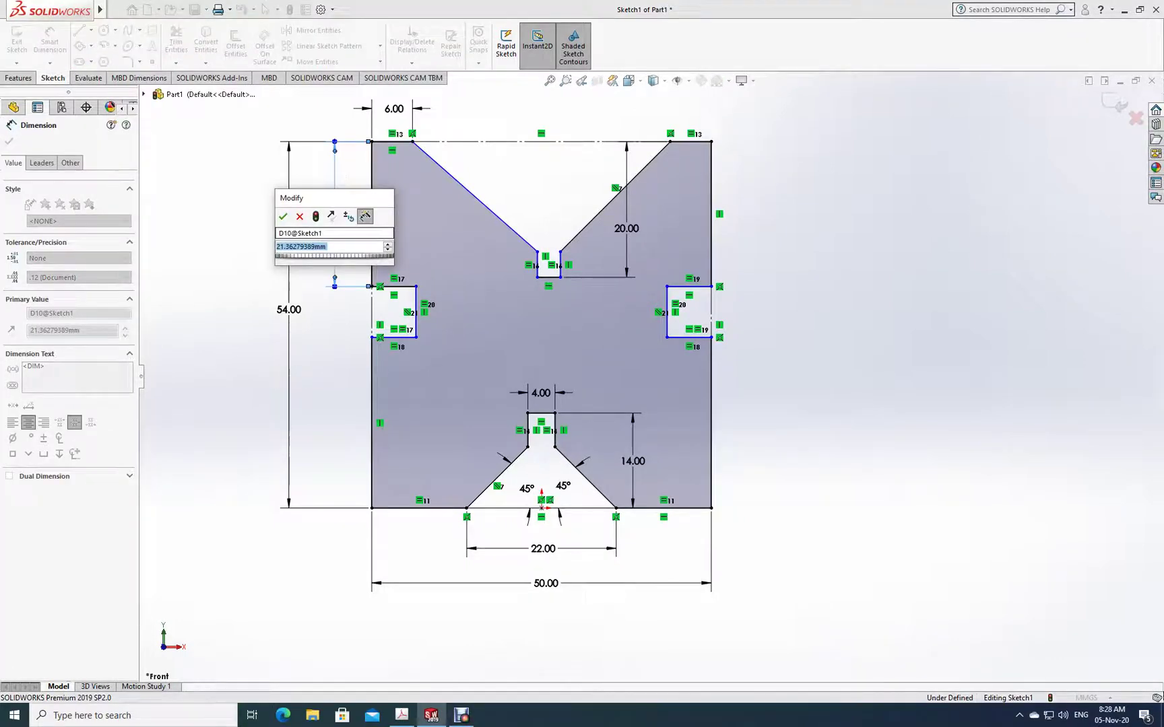
pyautogui.write('22')
pyautogui.press('Return')
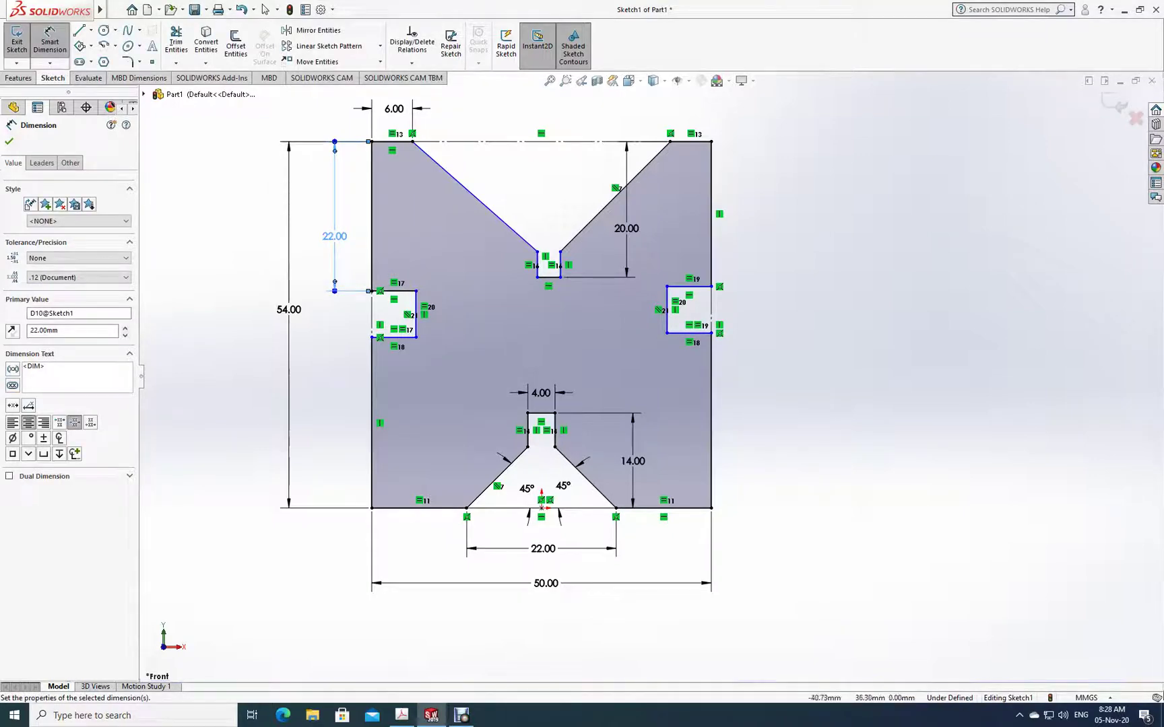
pyautogui.click(8, 141)
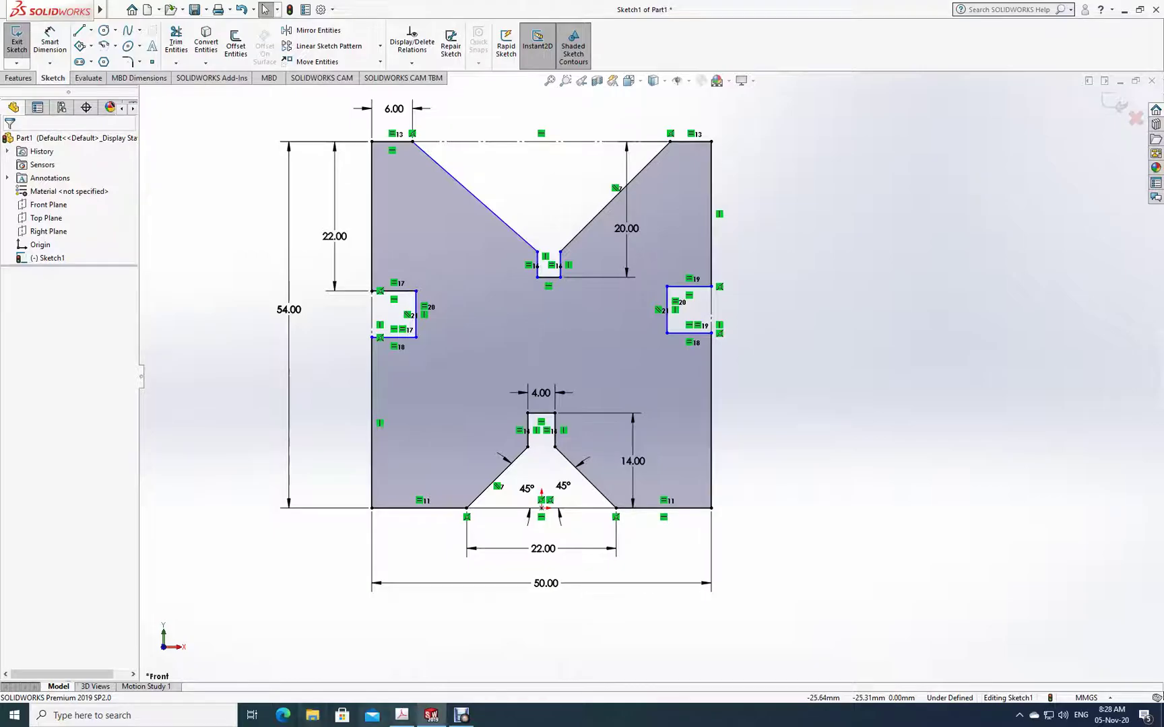
pyautogui.click(401, 715)
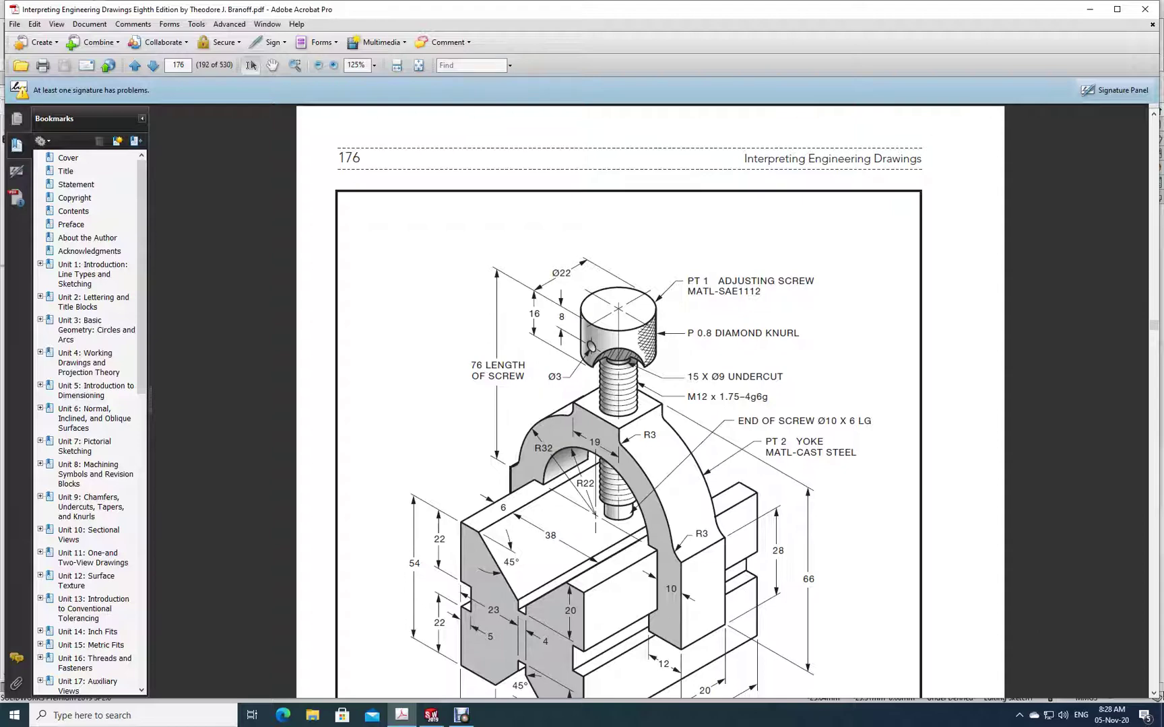
pyautogui.click(431, 715)
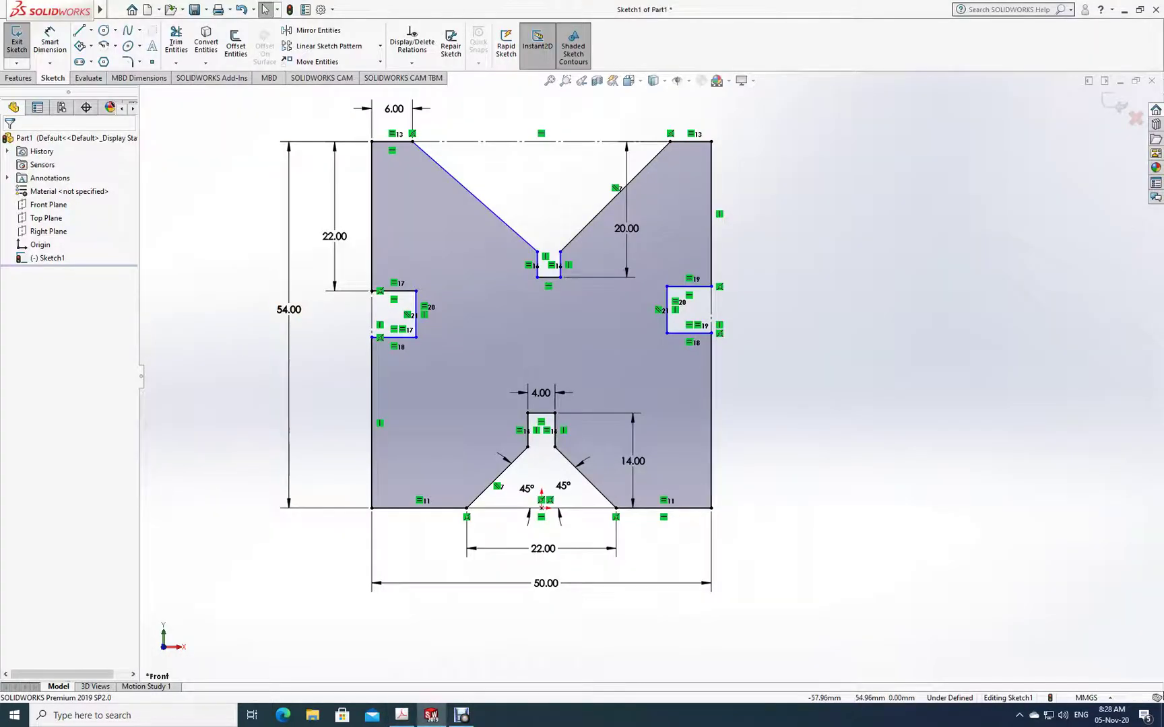
# - Make the top V-notch 4 mm wide
pyautogui.click(50, 41)
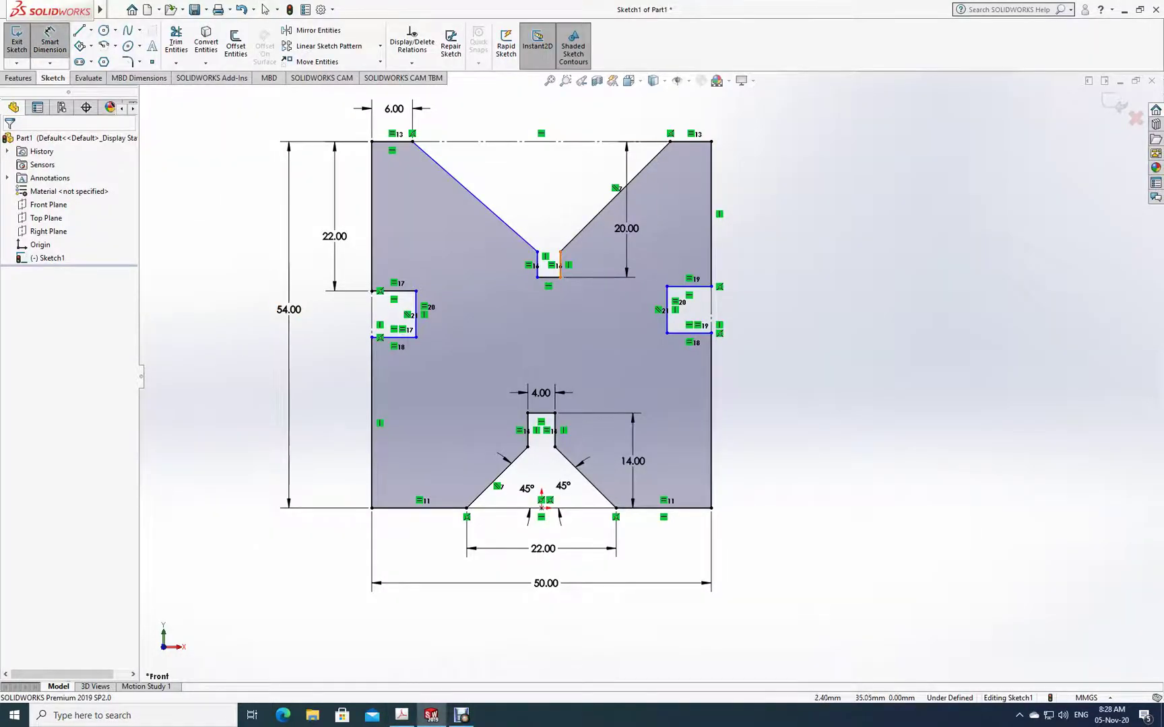
pyautogui.click(561, 267)
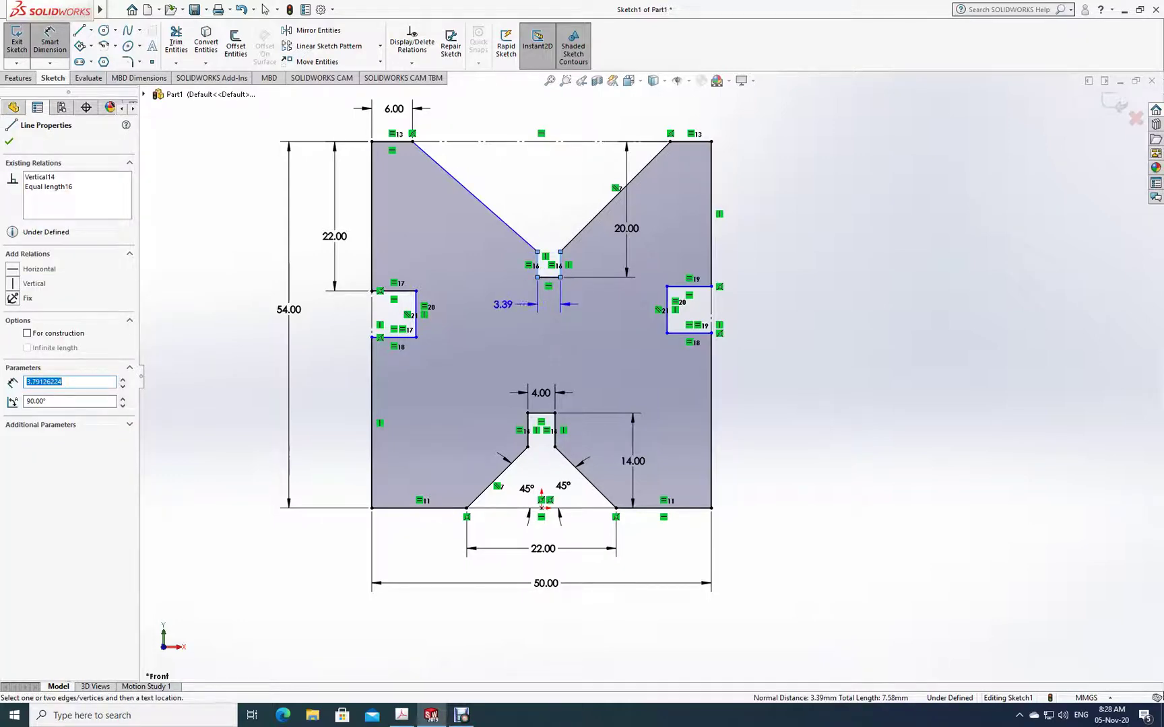
pyautogui.click(512, 306)
pyautogui.write('4')
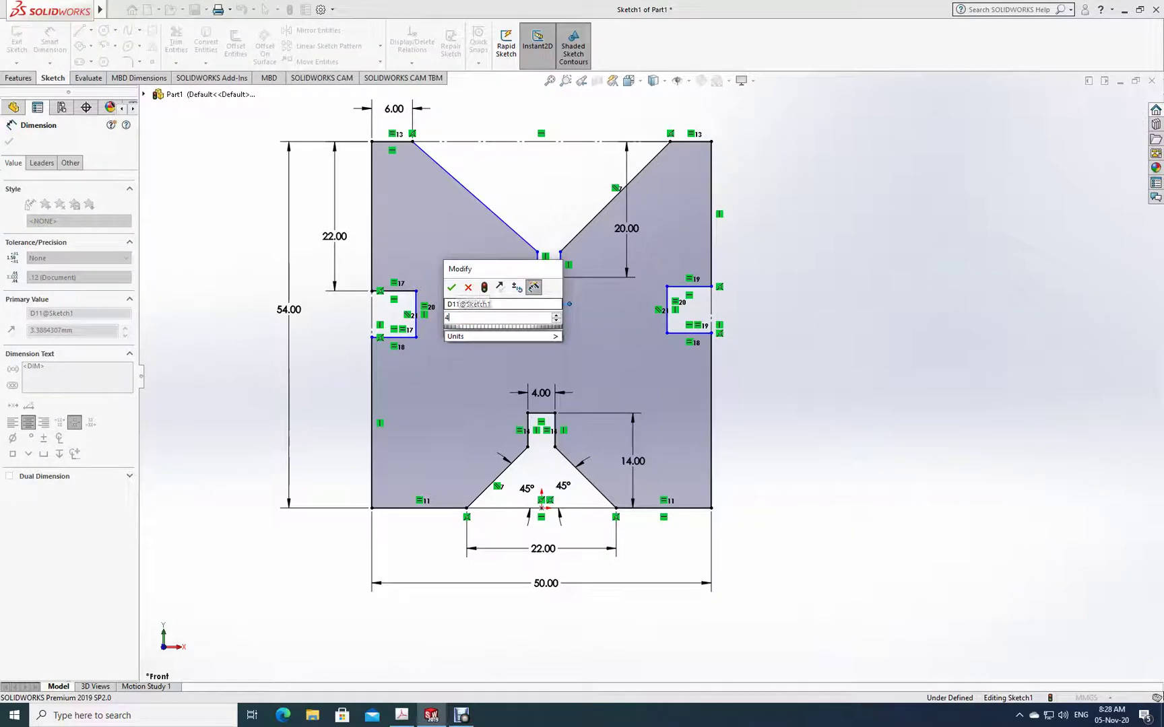
pyautogui.press('Return')
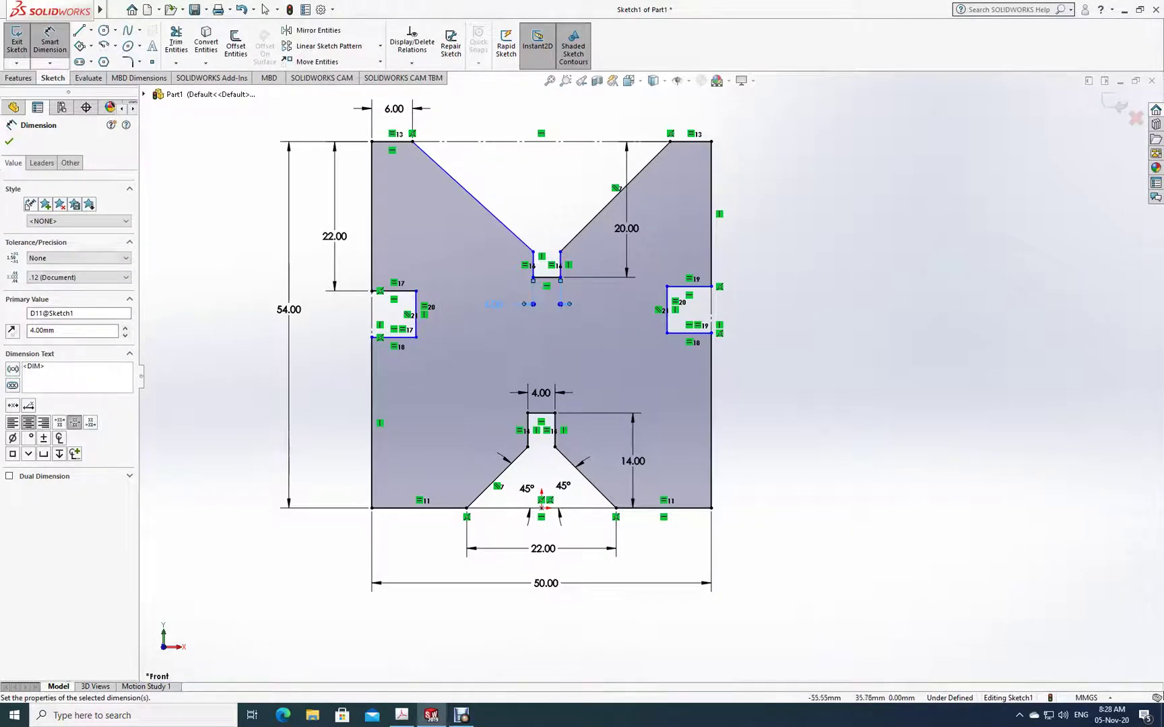
pyautogui.click(9, 142)
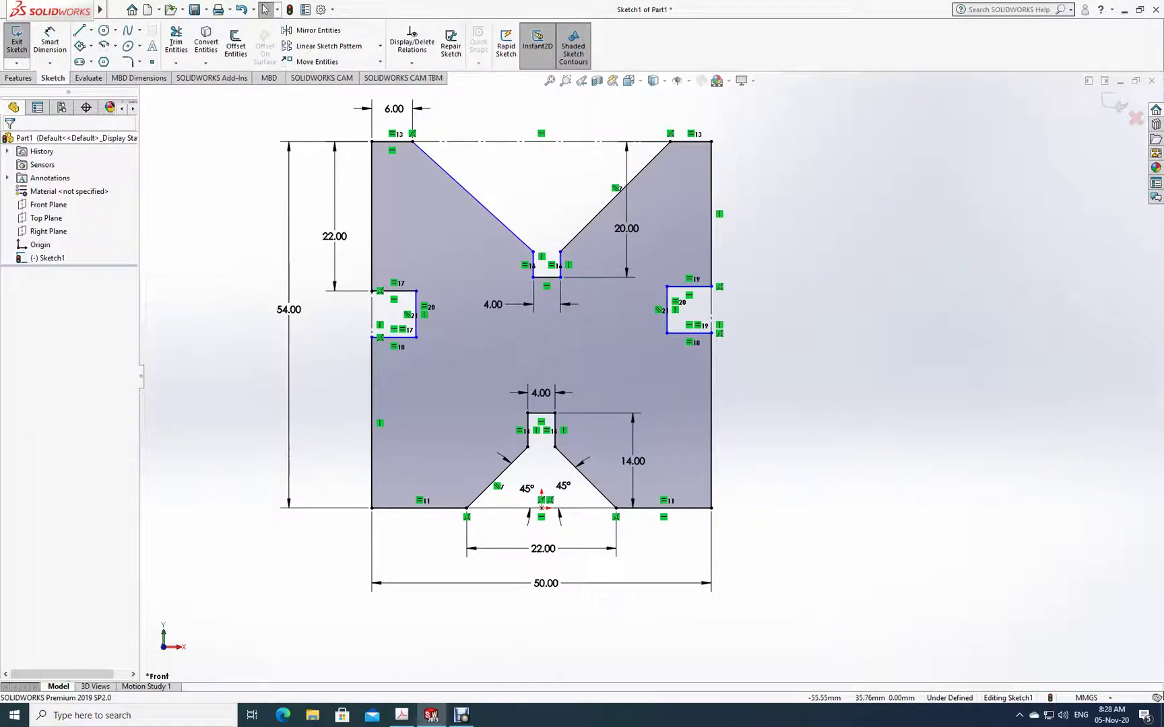
# - Set the top V's left slanted side at 45° to the top-left edge
pyautogui.click(50, 41)
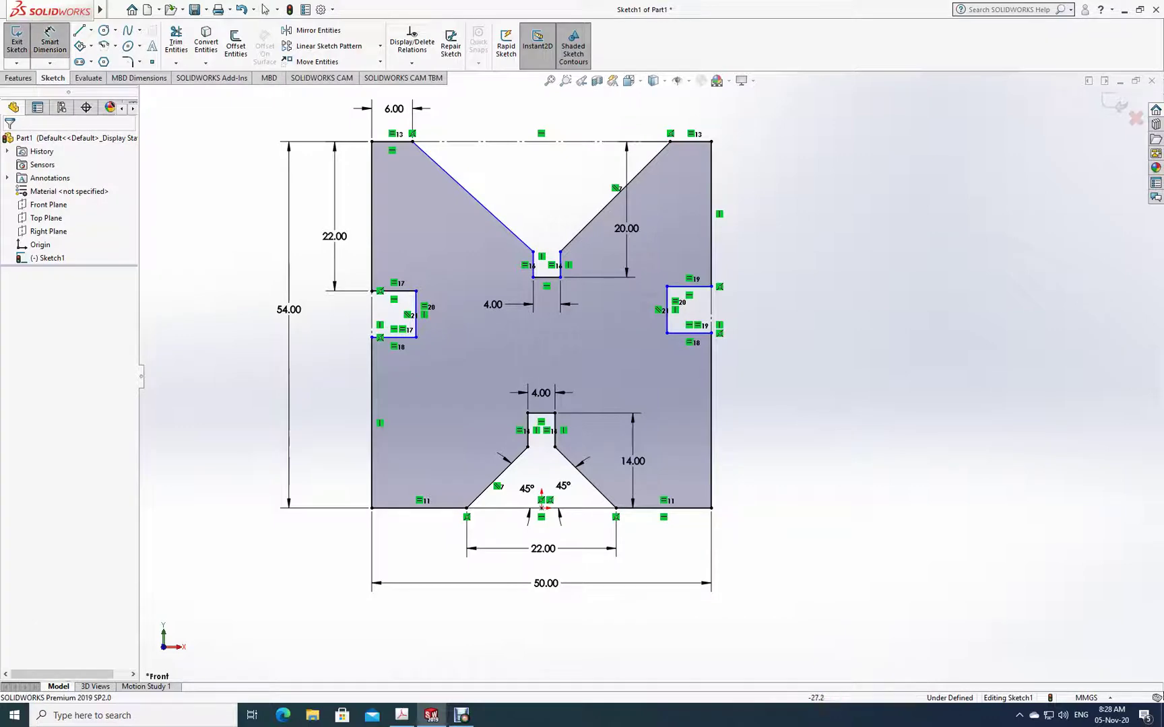
pyautogui.click(392, 142)
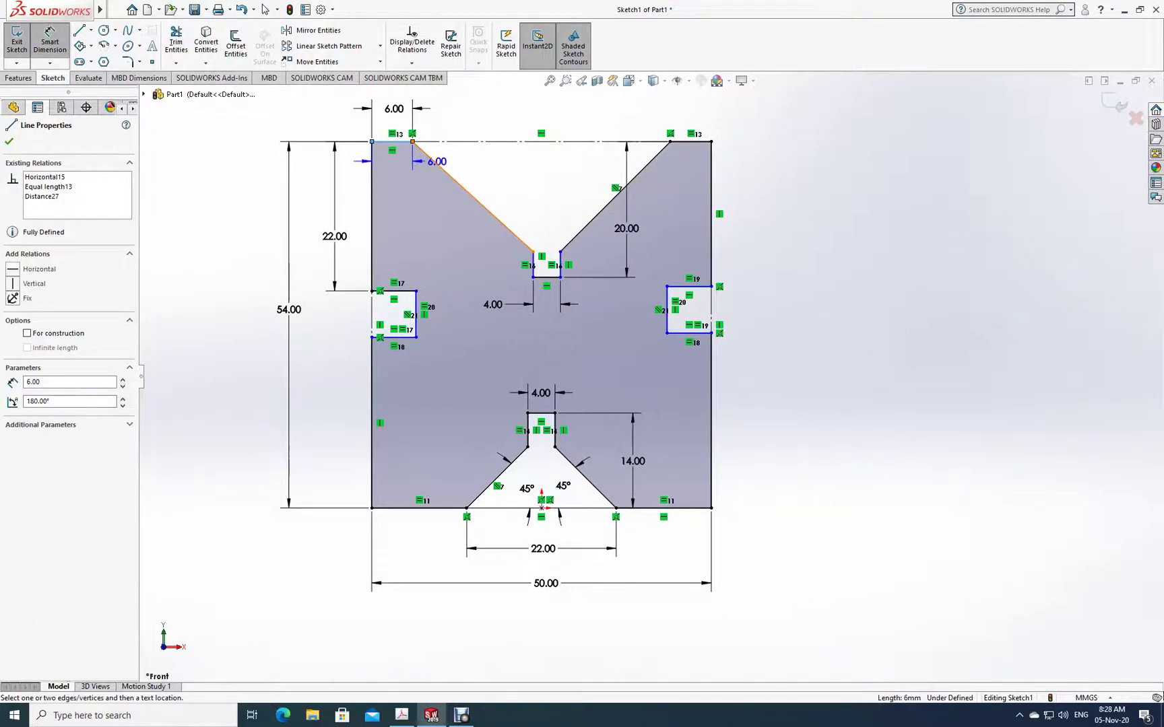
pyautogui.click(437, 164)
pyautogui.click(465, 161)
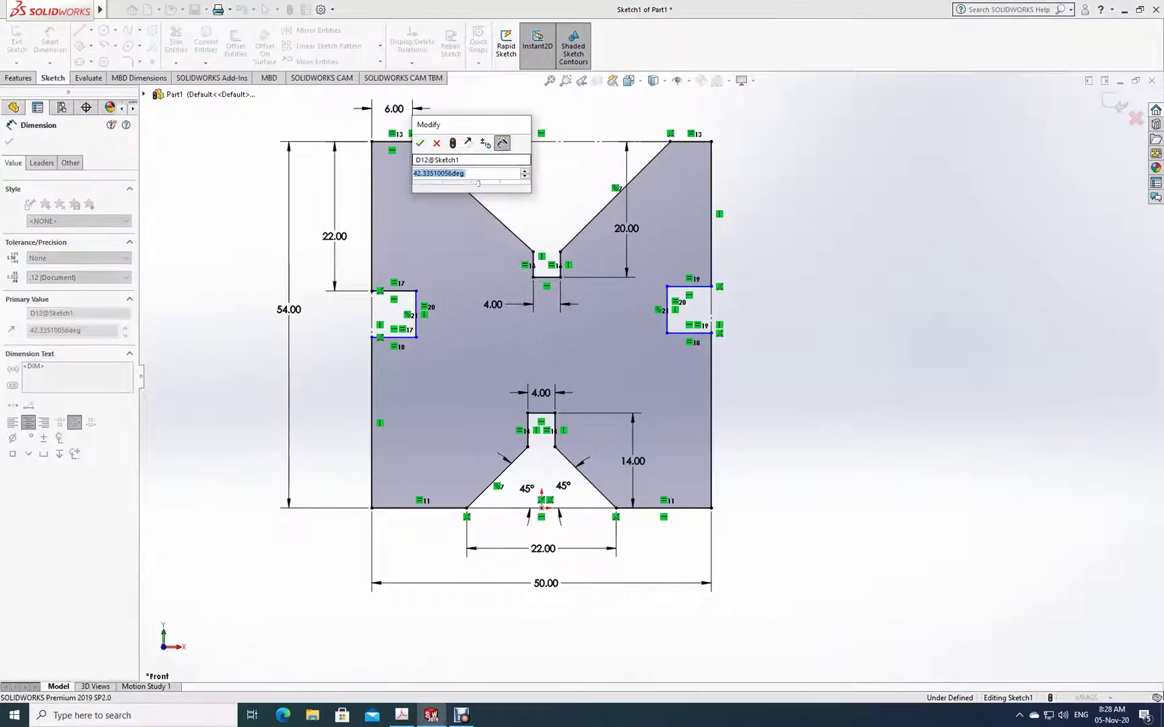
pyautogui.write('45')
pyautogui.press('Return')
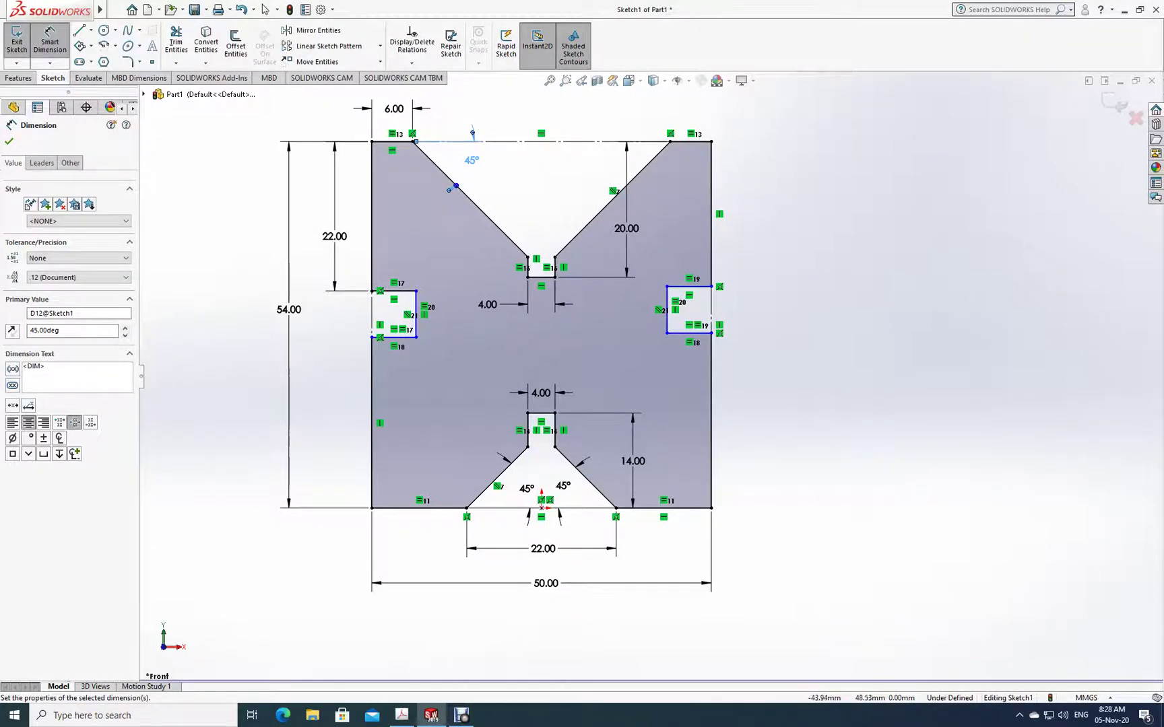
pyautogui.click(9, 142)
# - Discard the redundant right-side angle dimension and bring up the reference PDF
pyautogui.click(50, 41)
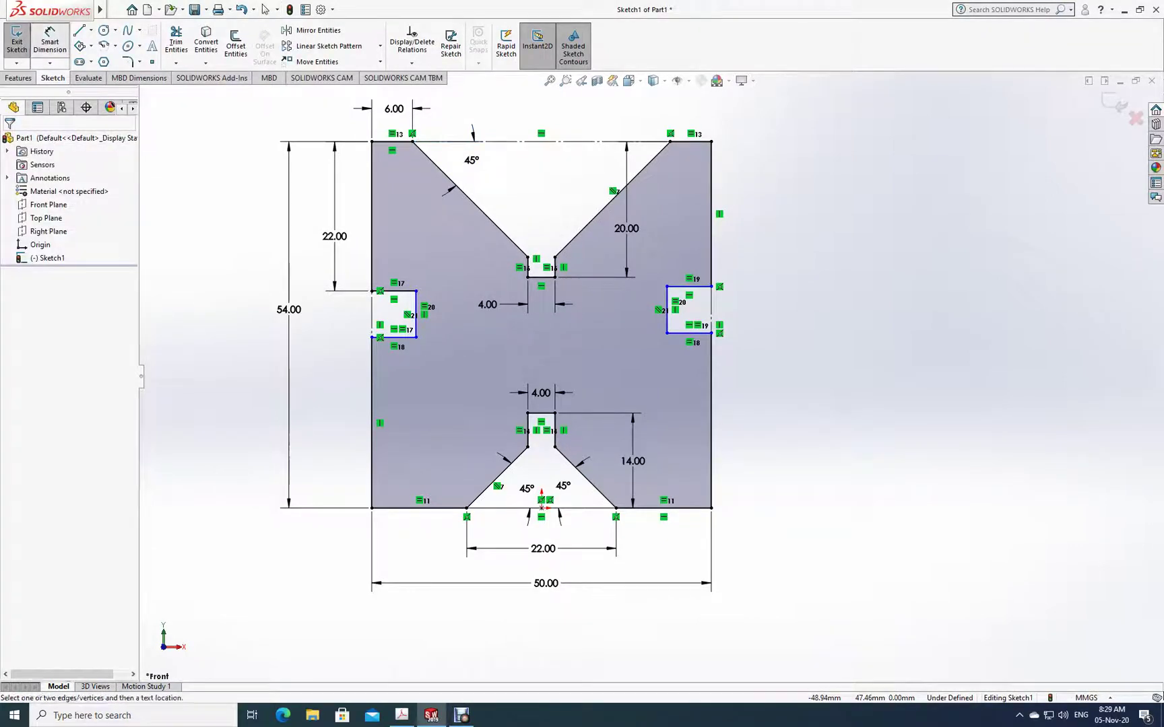
pyautogui.click(690, 141)
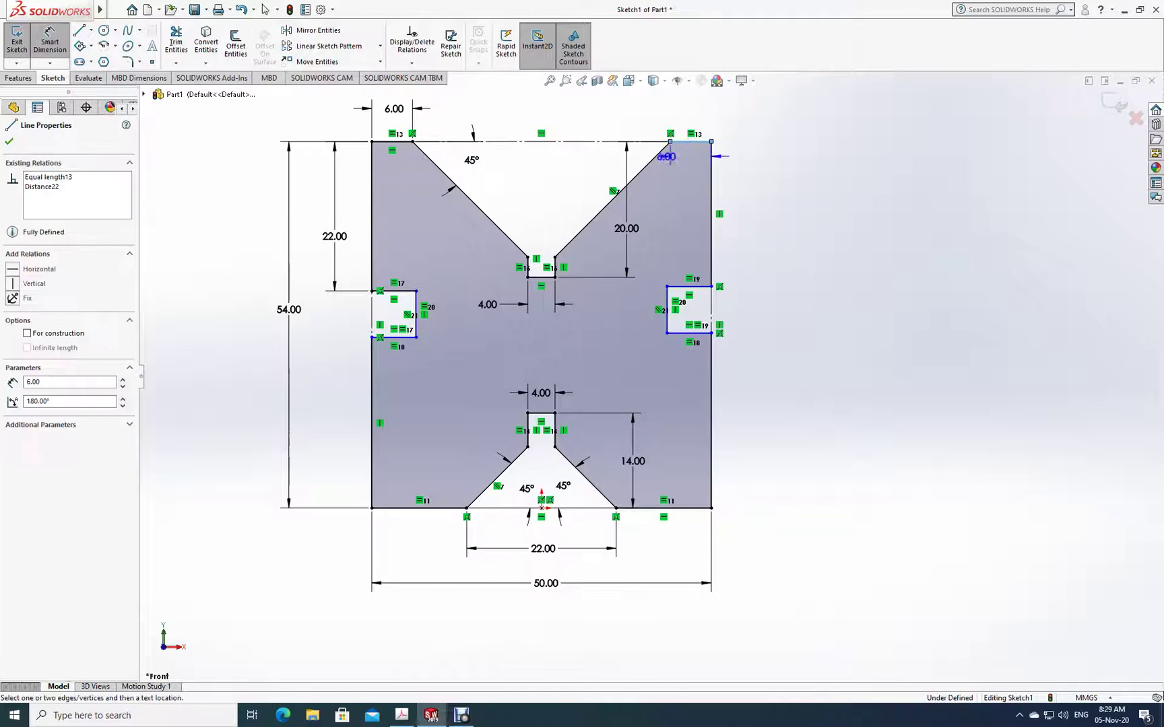
pyautogui.click(606, 206)
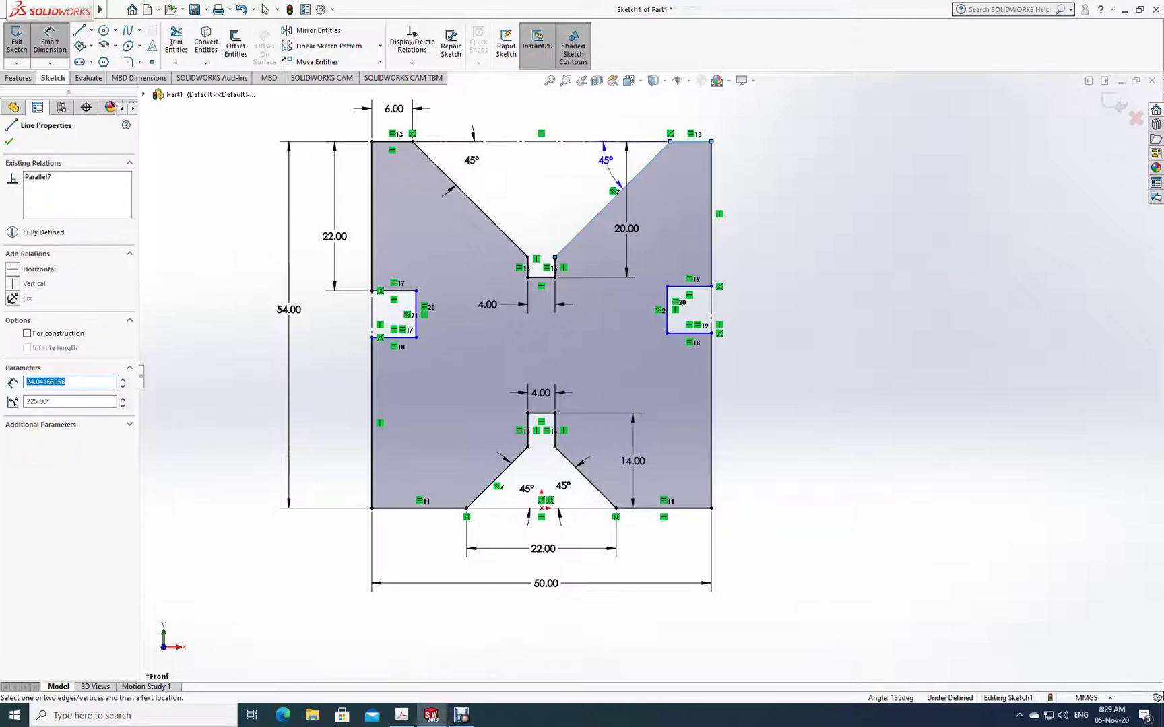
pyautogui.click(582, 172)
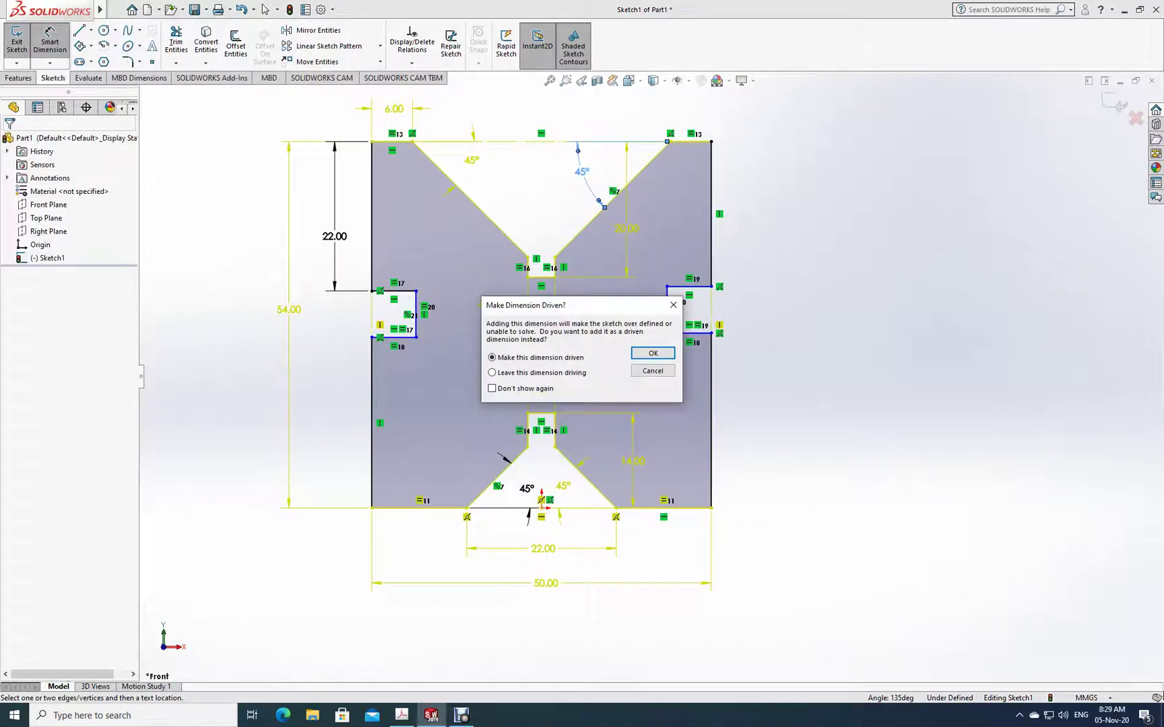
pyautogui.click(652, 371)
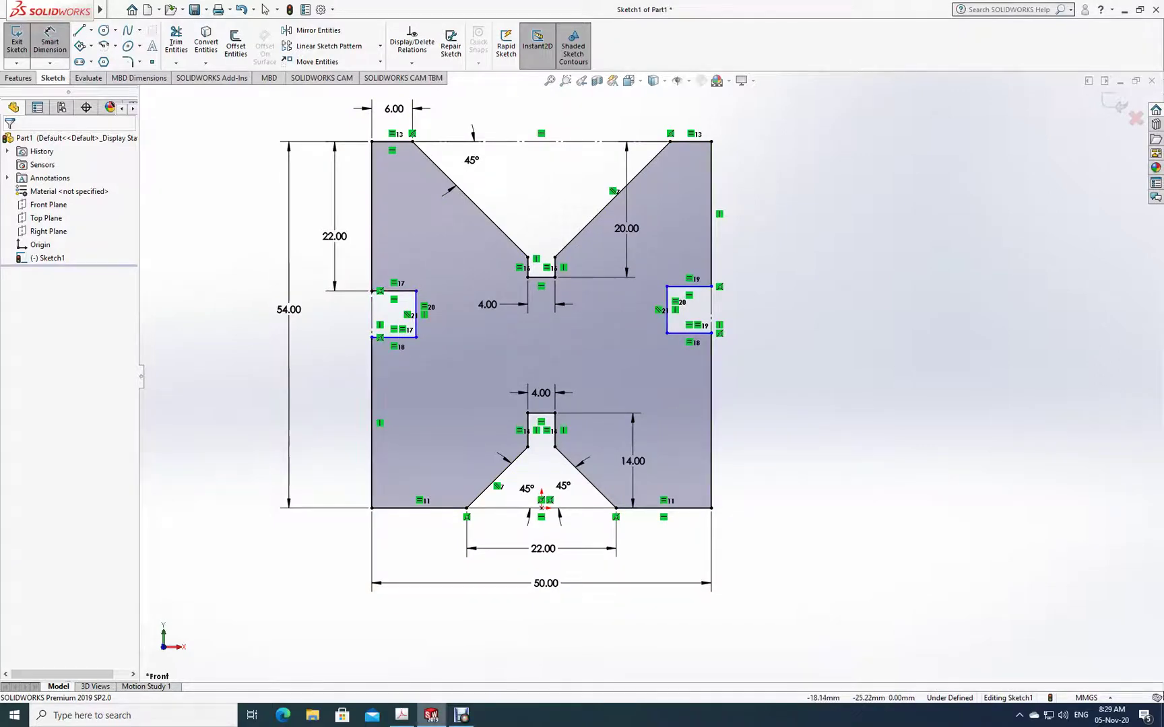
pyautogui.click(402, 715)
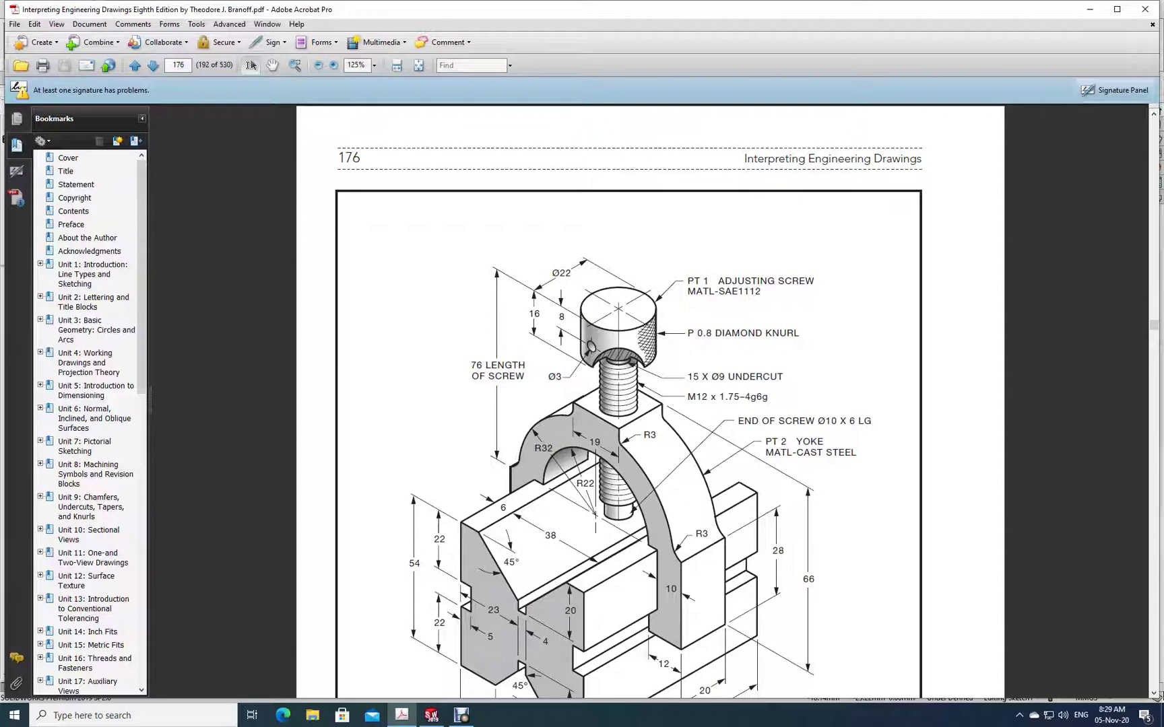
# - Go back from the page 176 drawing to the dimensioned SOLIDWORKS V-block sketch
pyautogui.moveTo(432, 715)
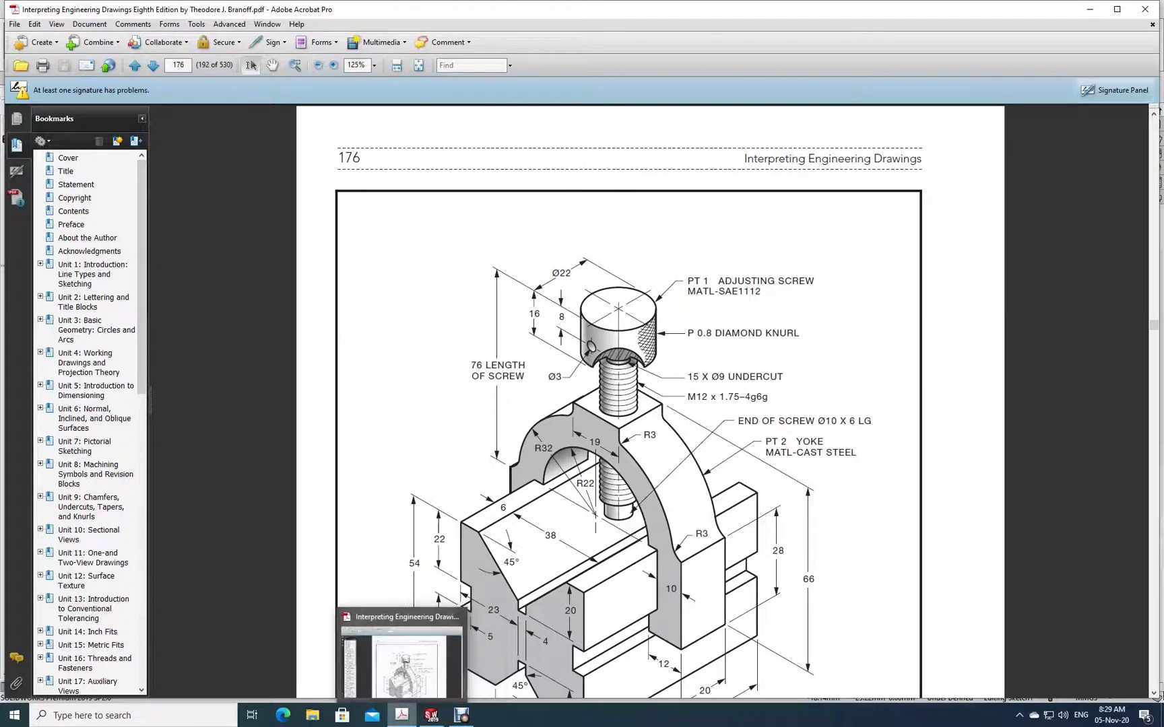
pyautogui.click(427, 657)
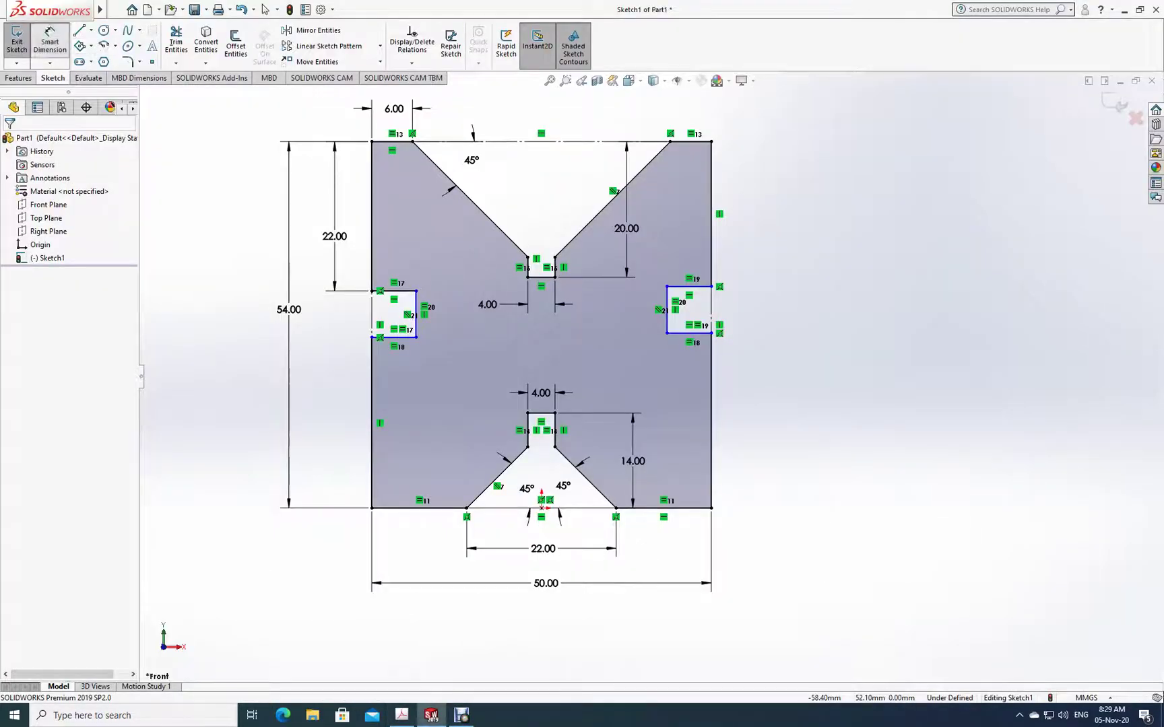
# - Place the left notch's bottom line 22 mm above the part's bottom edge
pyautogui.click(50, 42)
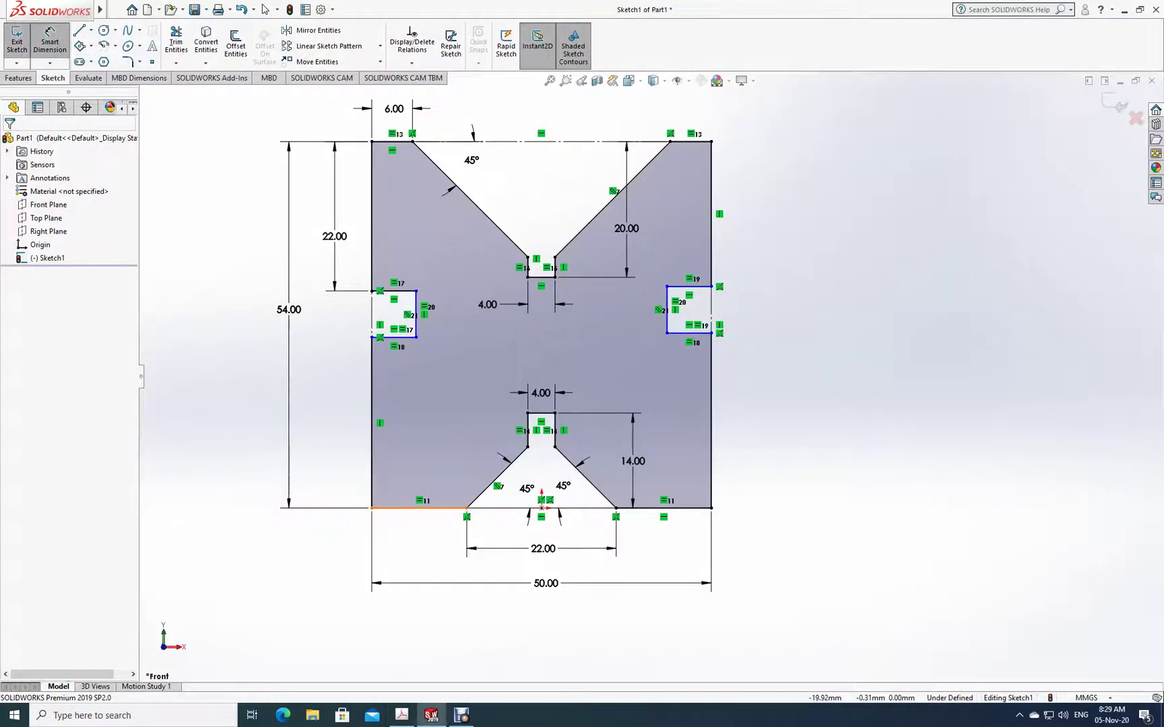
pyautogui.click(418, 508)
pyautogui.click(397, 337)
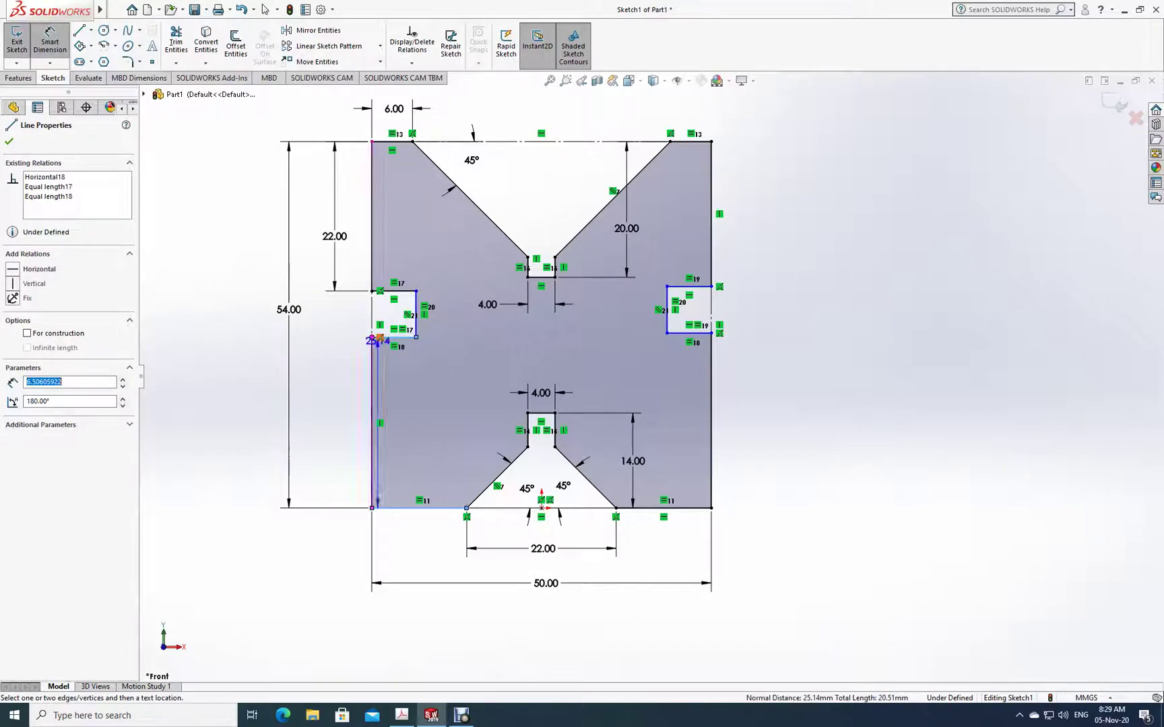
pyautogui.click(328, 414)
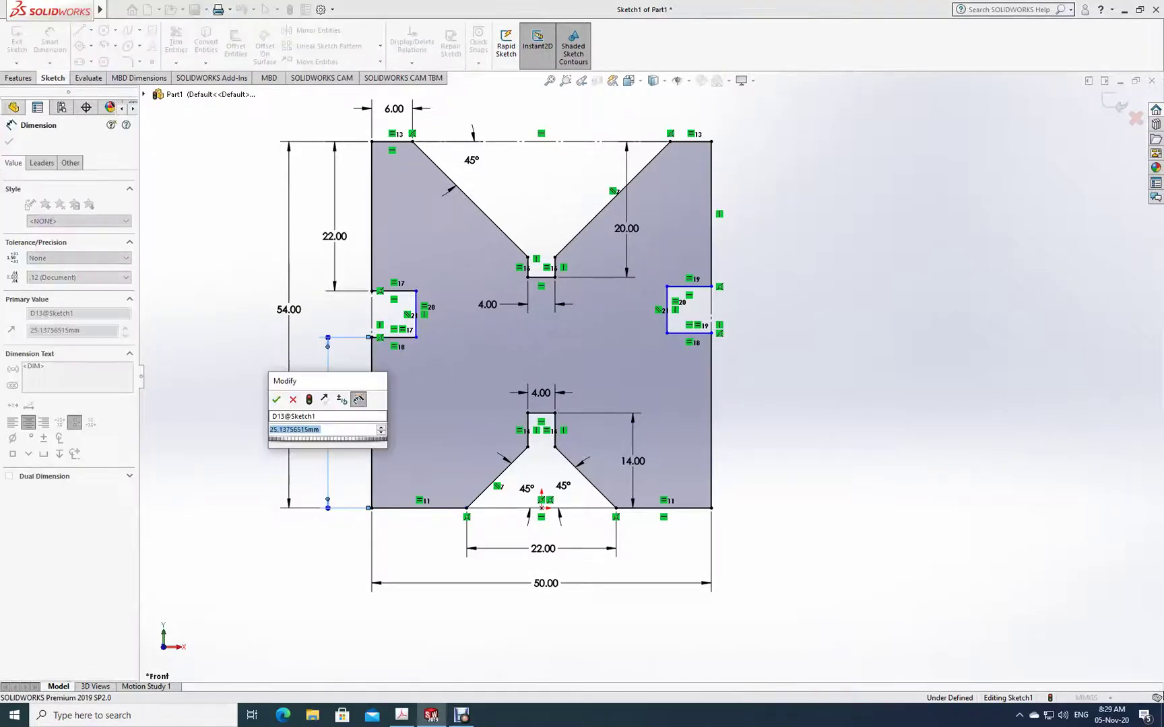
pyautogui.write('22')
pyautogui.press('Return')
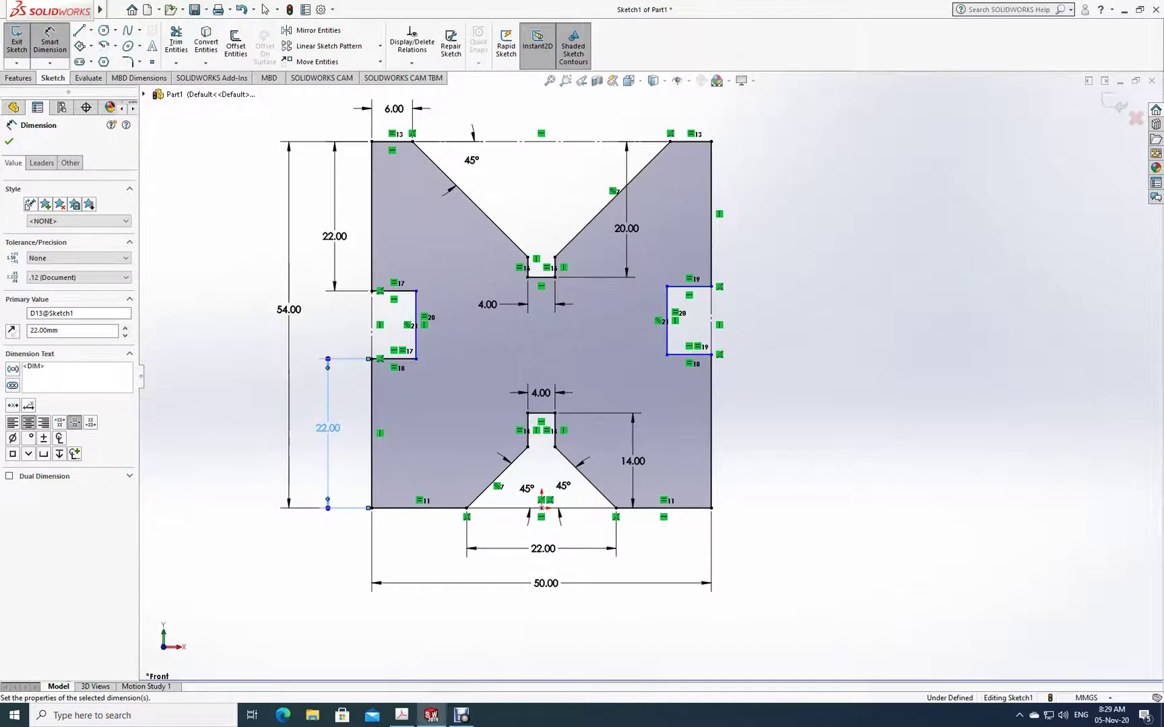
pyautogui.press('Escape')
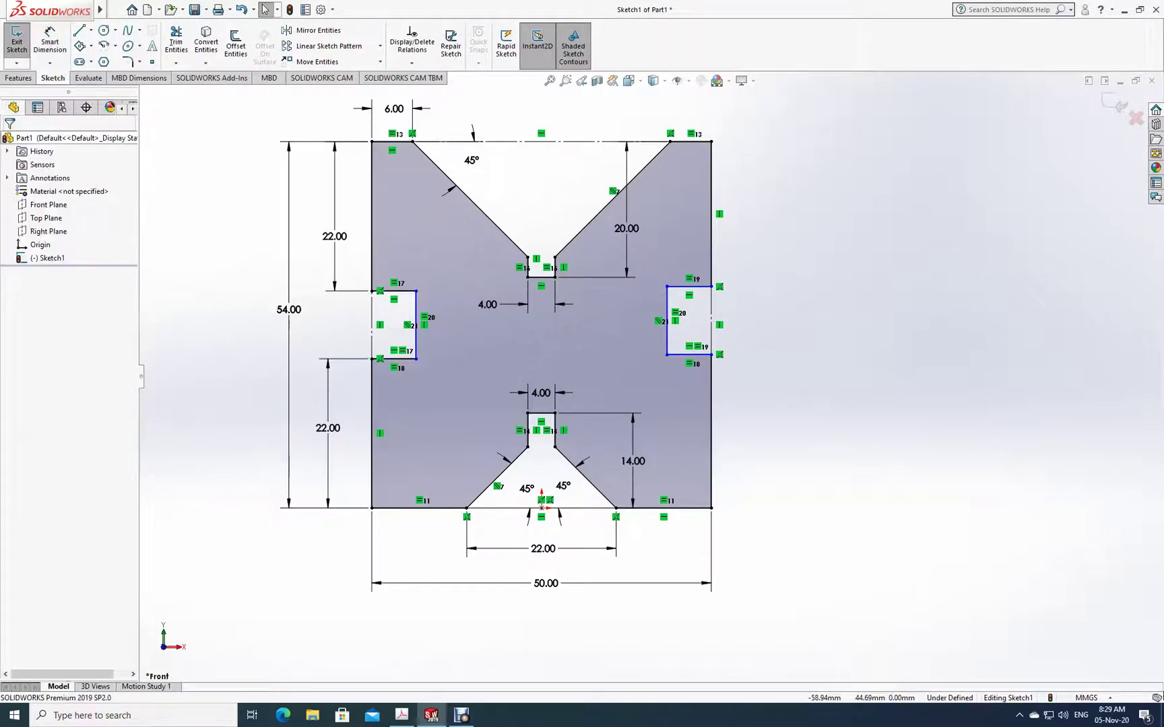
# - Make the left notch 5 mm deep from the outer left edge
pyautogui.click(50, 41)
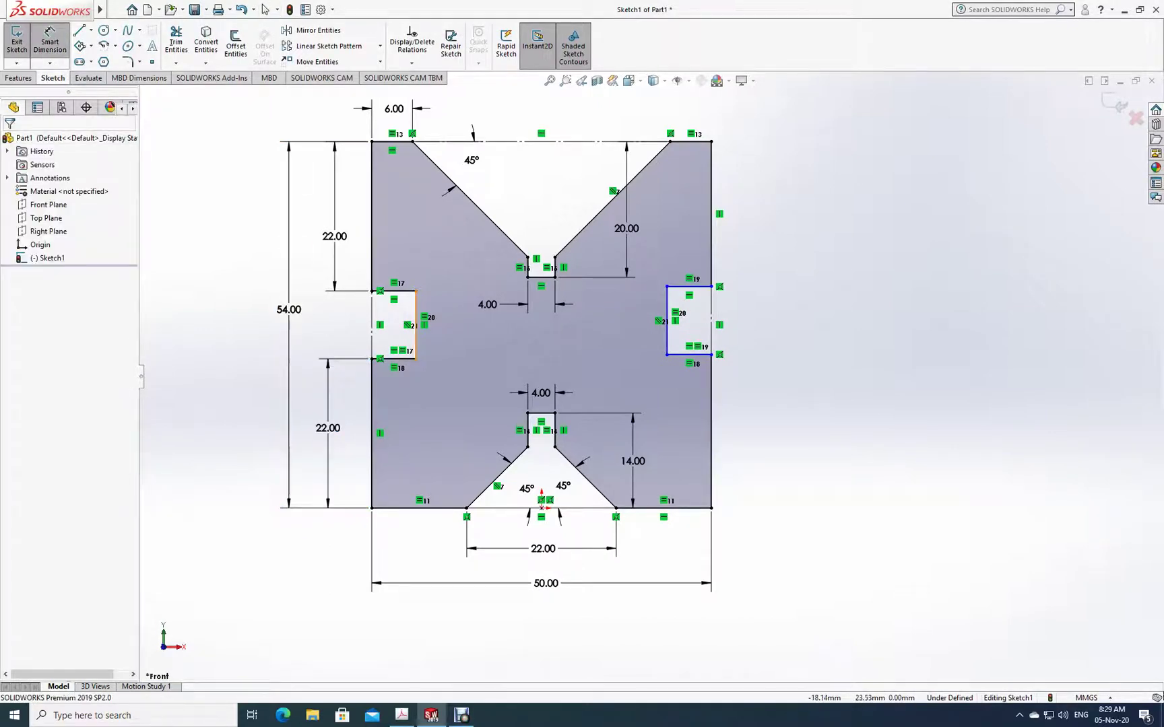
pyautogui.click(415, 341)
pyautogui.click(372, 396)
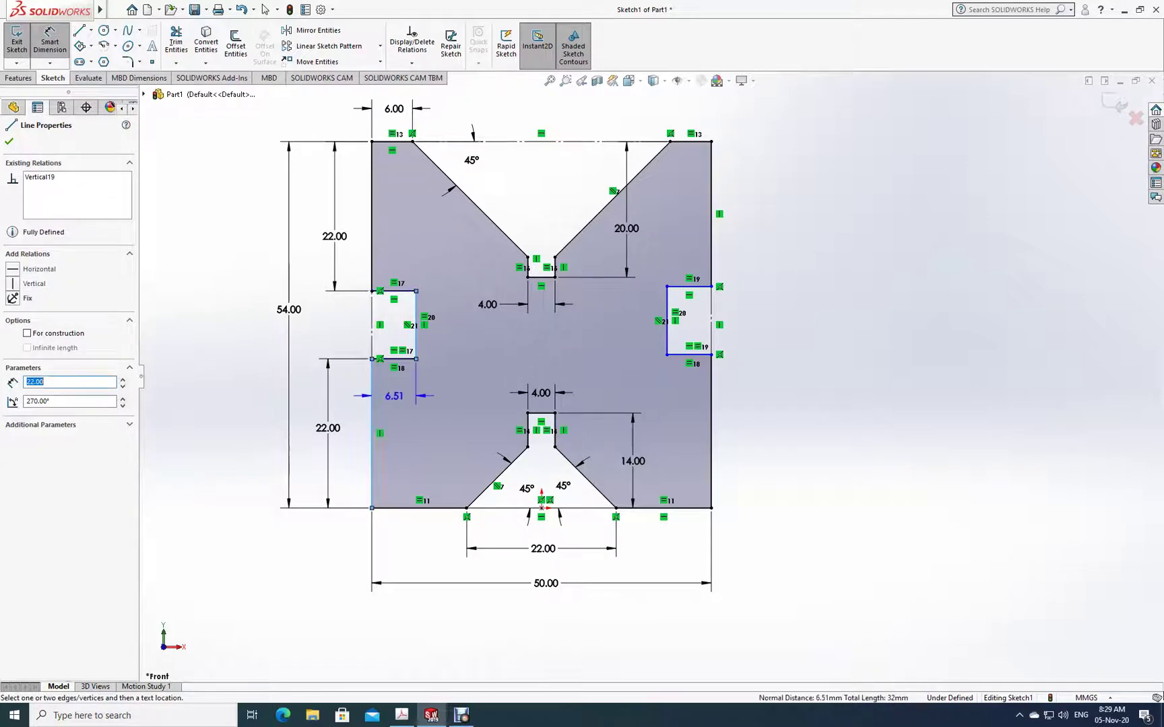
pyautogui.click(391, 354)
pyautogui.write('5')
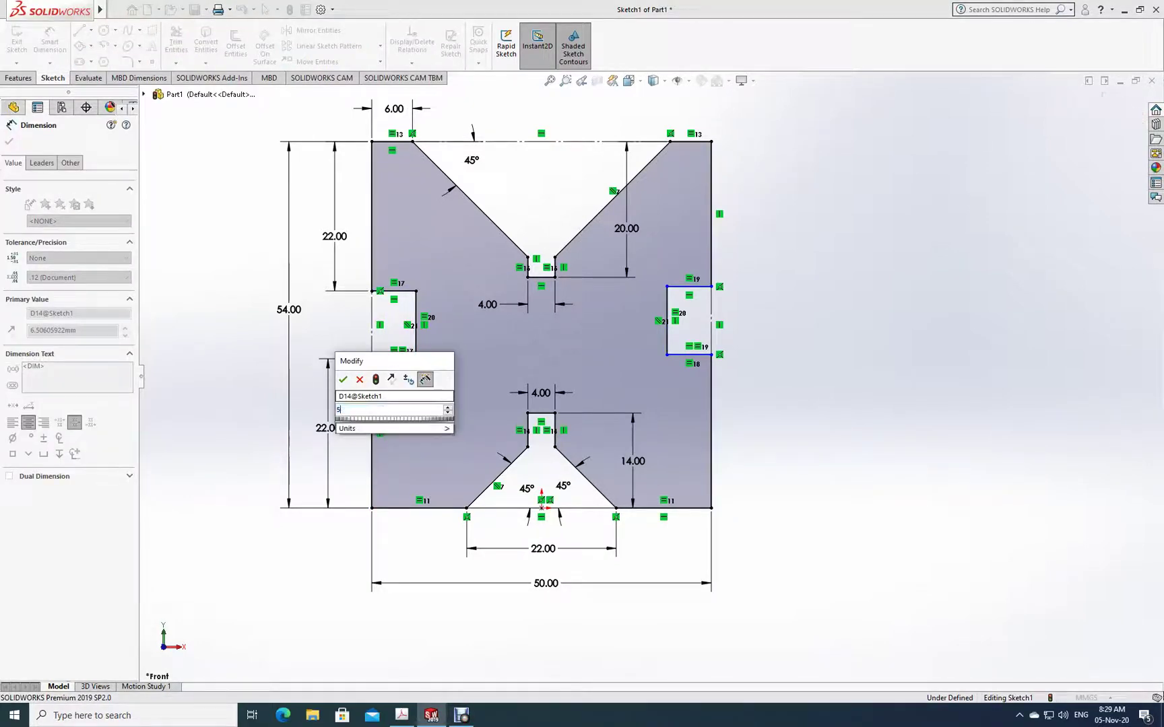
pyautogui.press('Return')
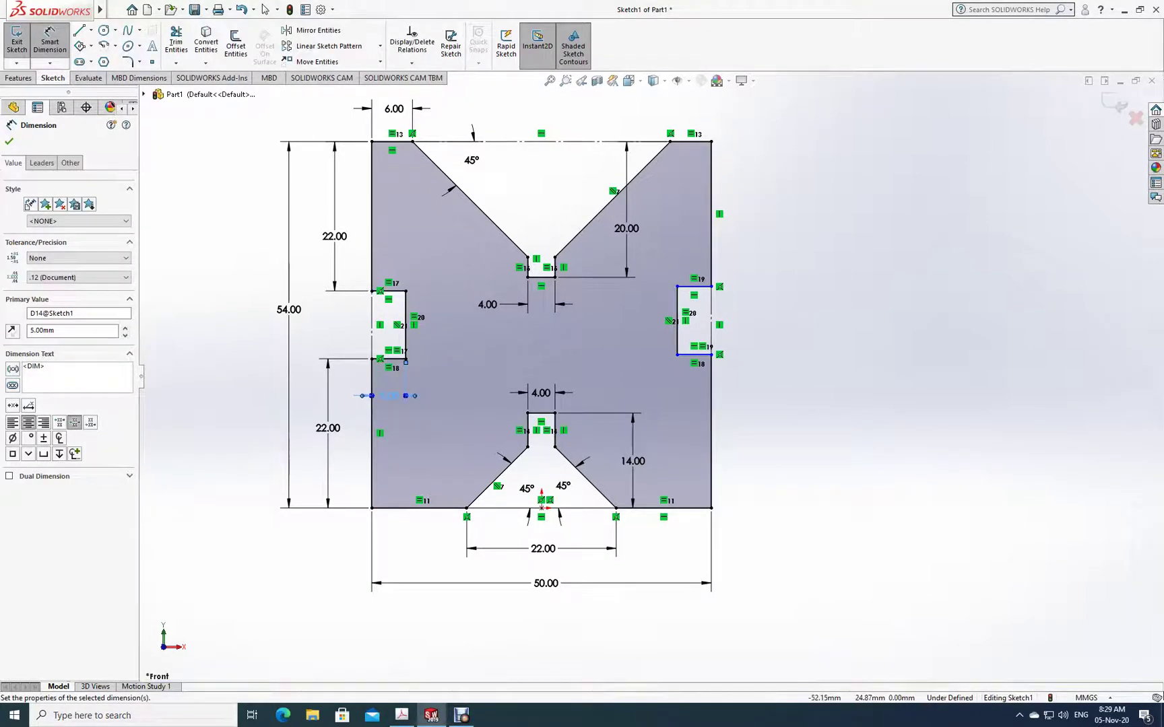
pyautogui.press('Escape')
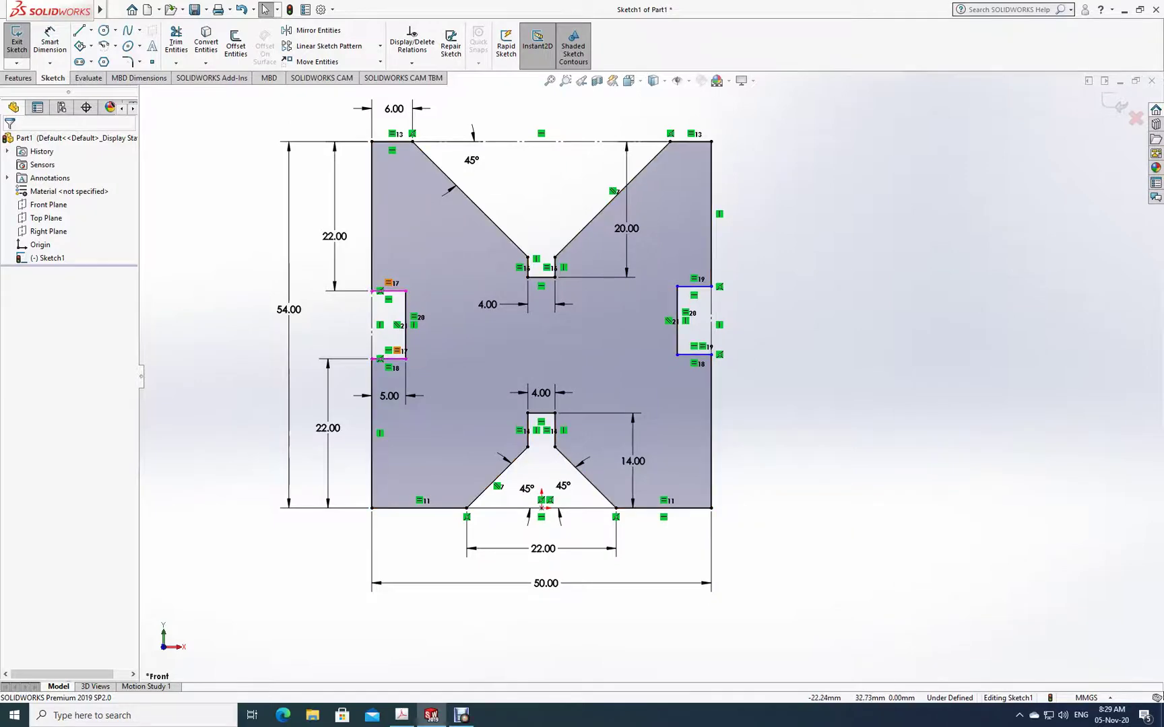
# - Make the two notch top lines collinear to fully define the sketch, then return to the Acrobat drawing
pyautogui.click(388, 291)
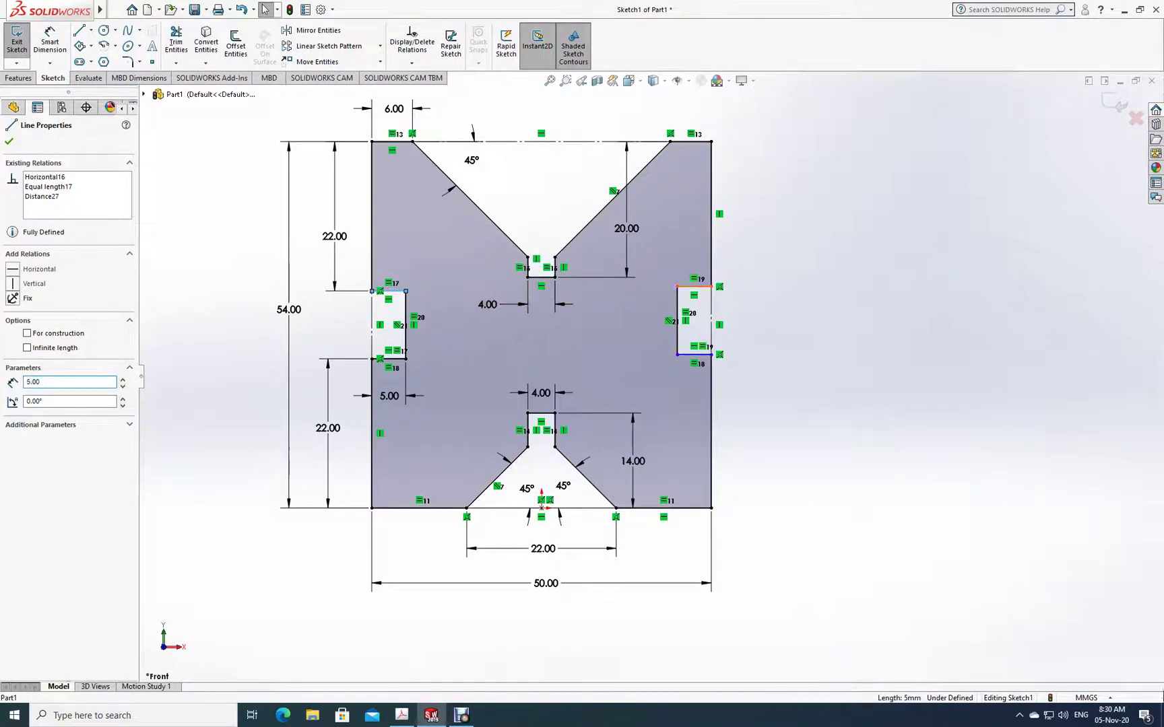
pyautogui.keyDown('ctrl'); pyautogui.click(695, 286); pyautogui.keyUp('ctrl')
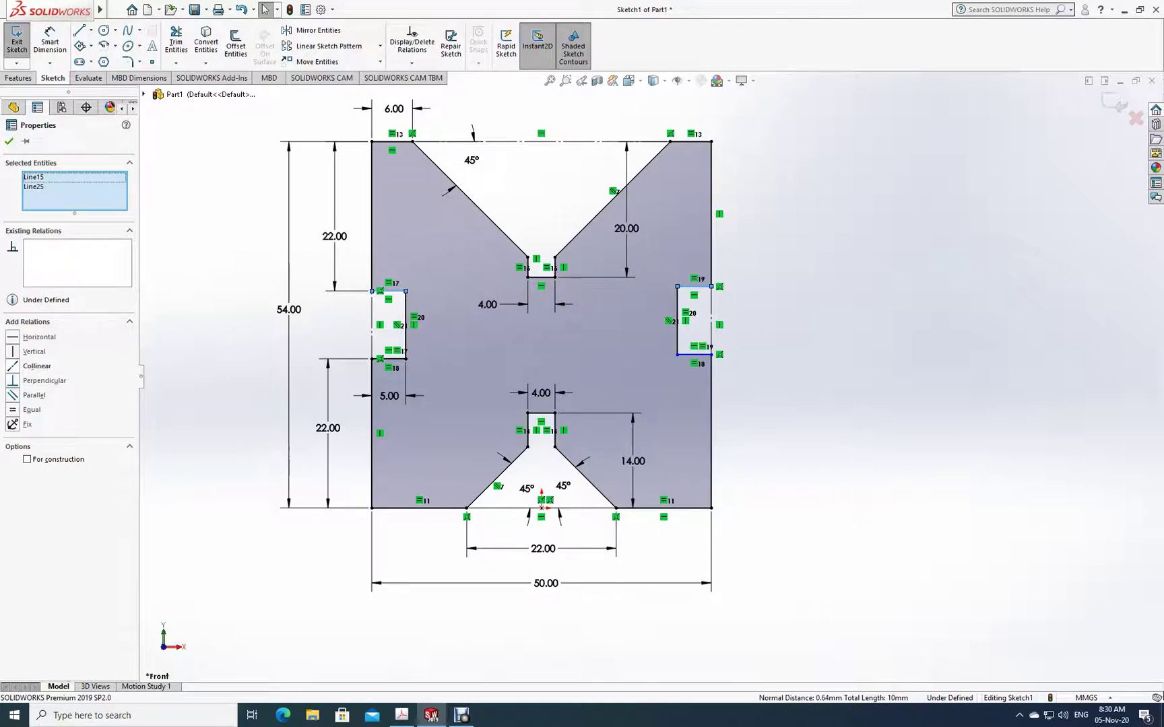
pyautogui.click(35, 366)
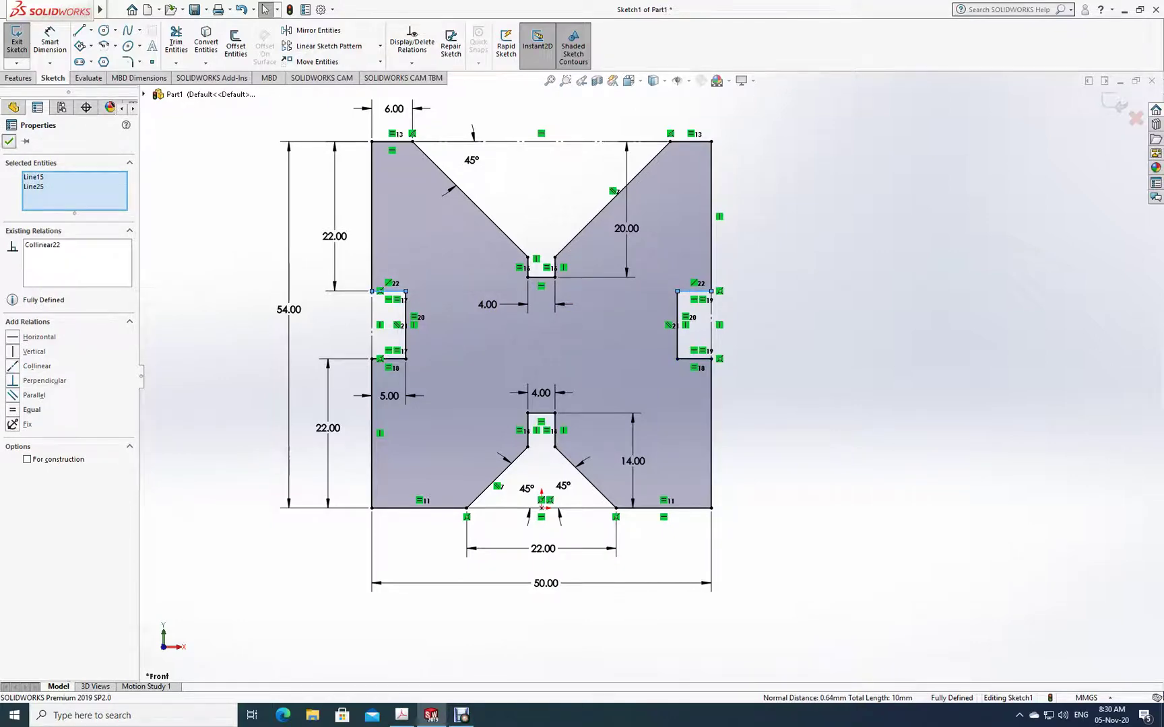
pyautogui.click(10, 141)
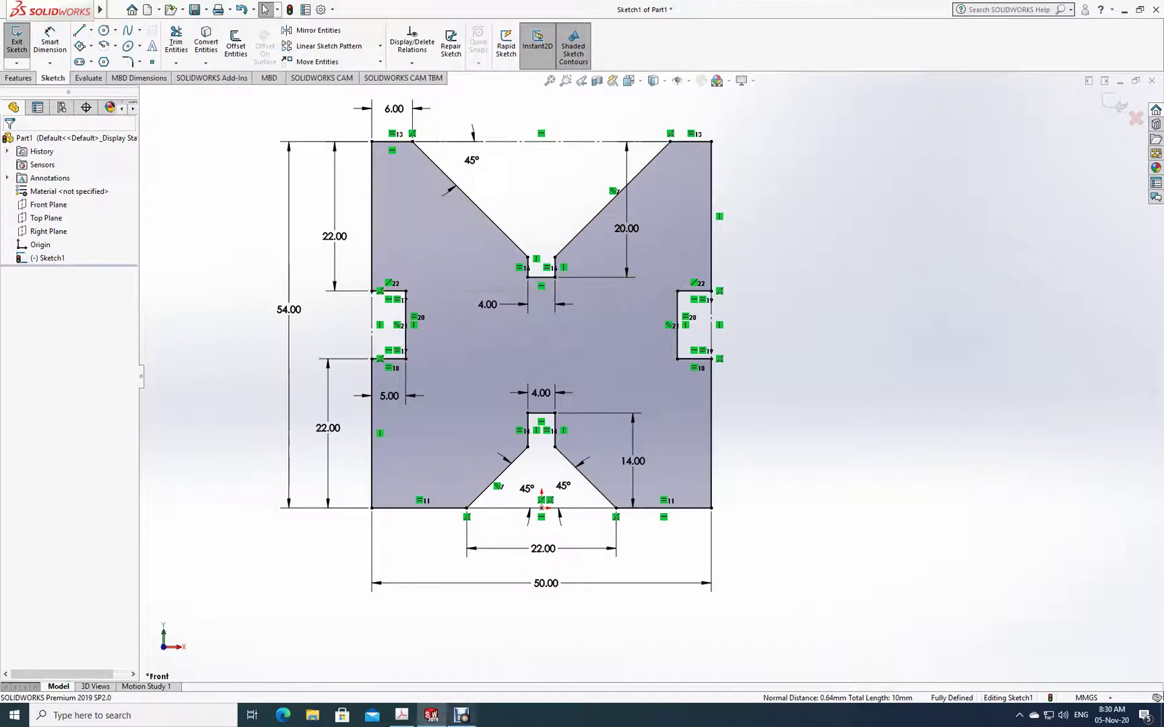
pyautogui.click(402, 715)
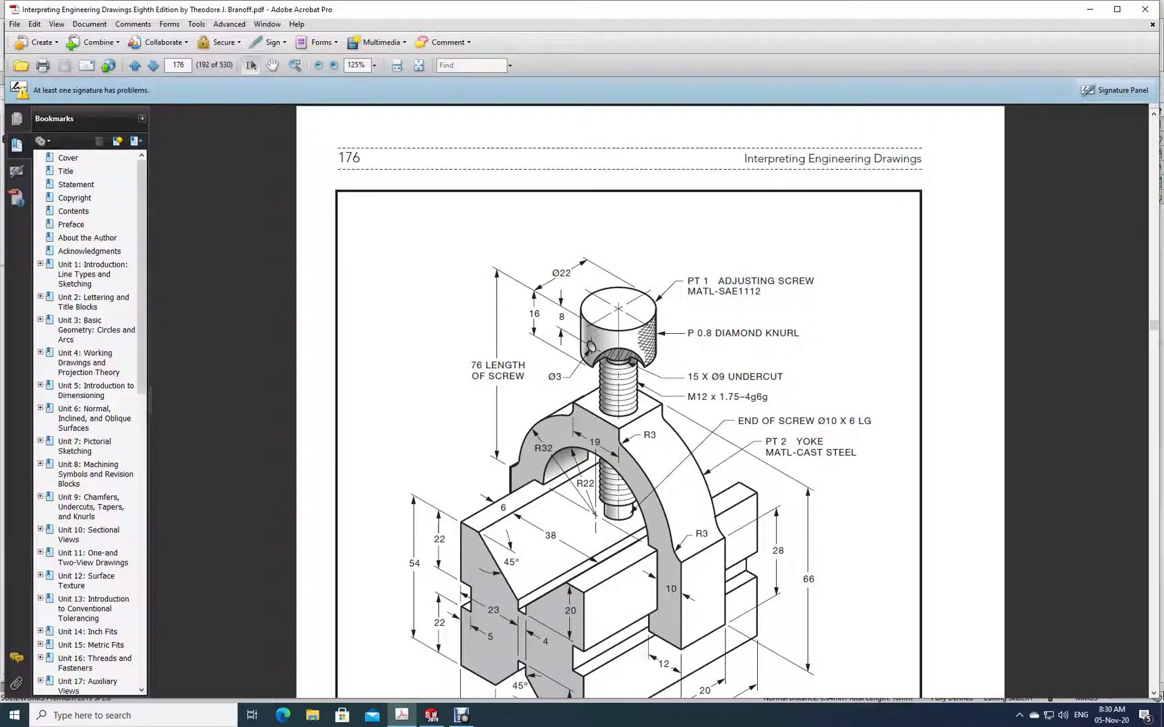
# - Scroll the PDF to the base view with its 75 length, then return to SOLIDWORKS
pyautogui.scroll(-4, 650, 404)
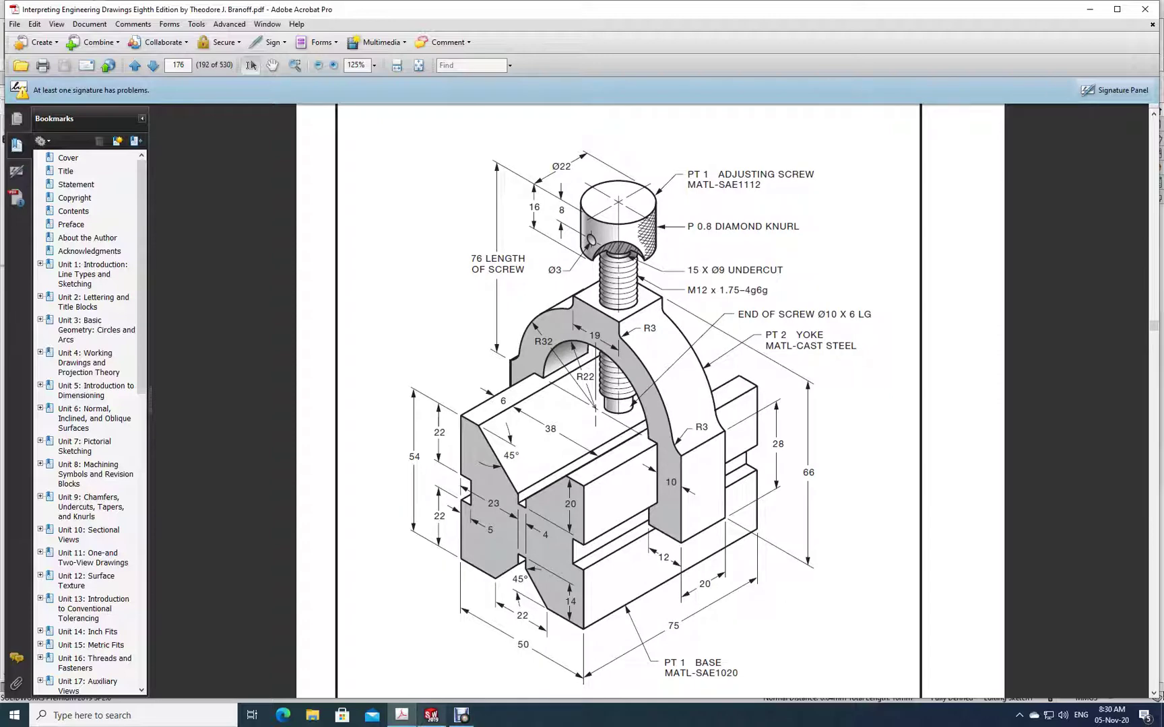
pyautogui.click(432, 715)
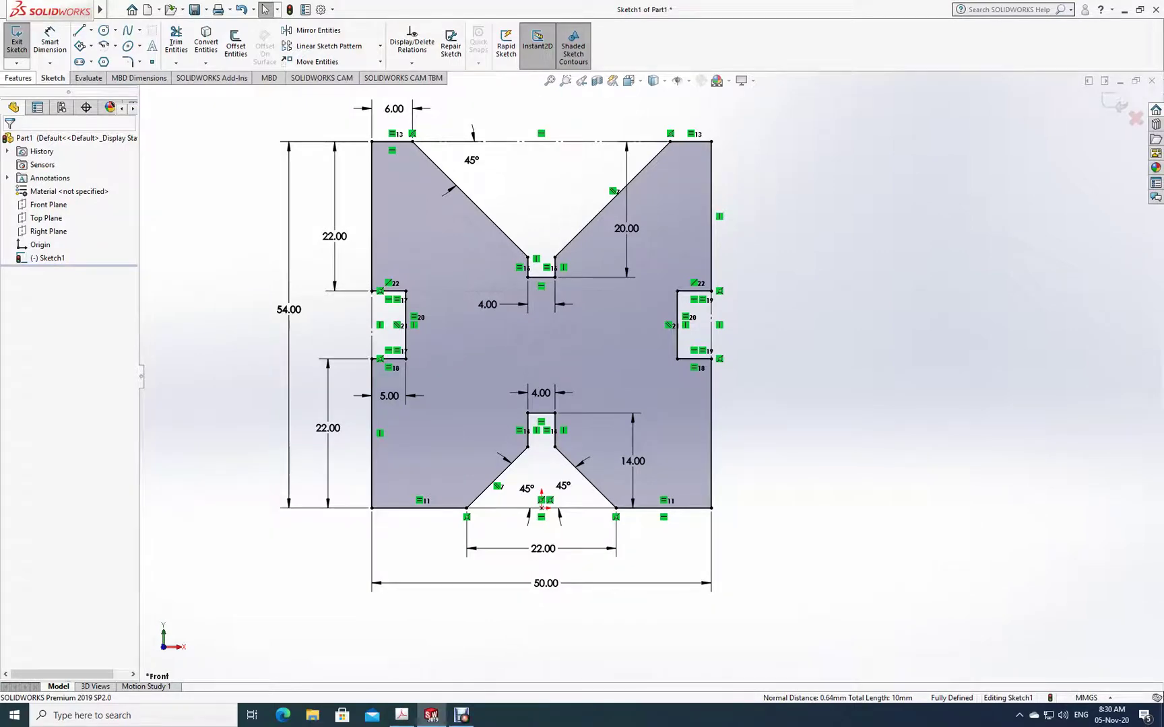
# - Extrude the V-block profile 75 mm as Boss-Extrude1, then zoom out and orbit the solid
pyautogui.click(18, 77)
pyautogui.click(22, 40)
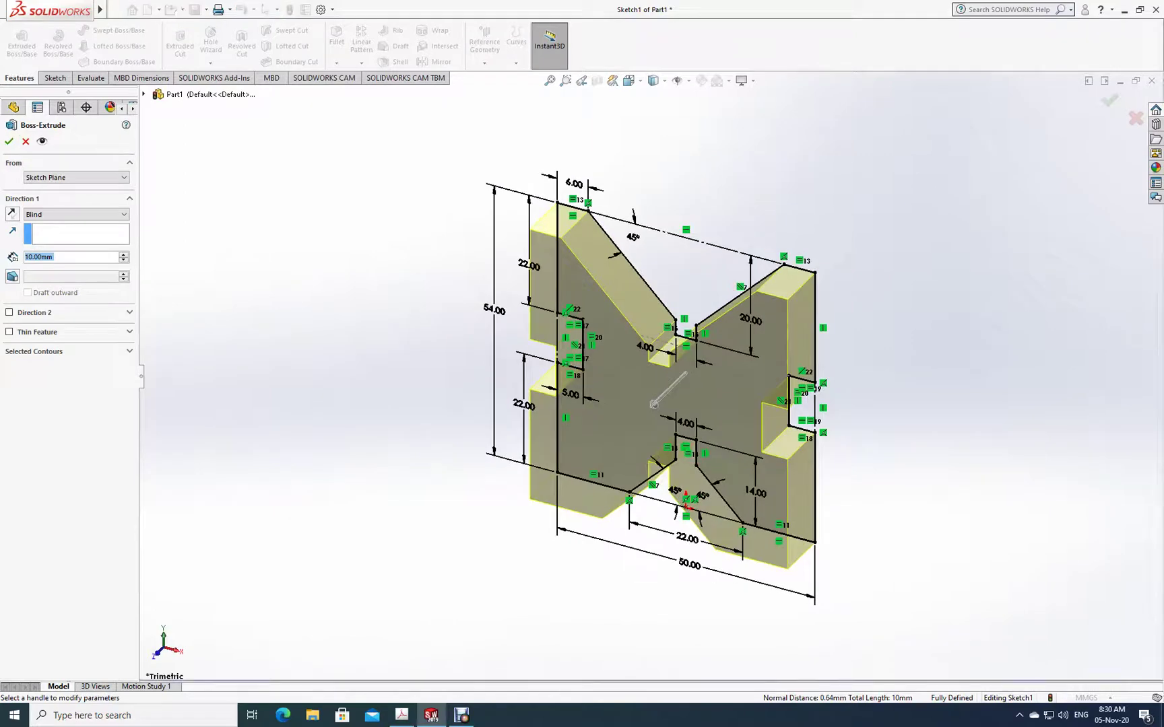
pyautogui.write('75')
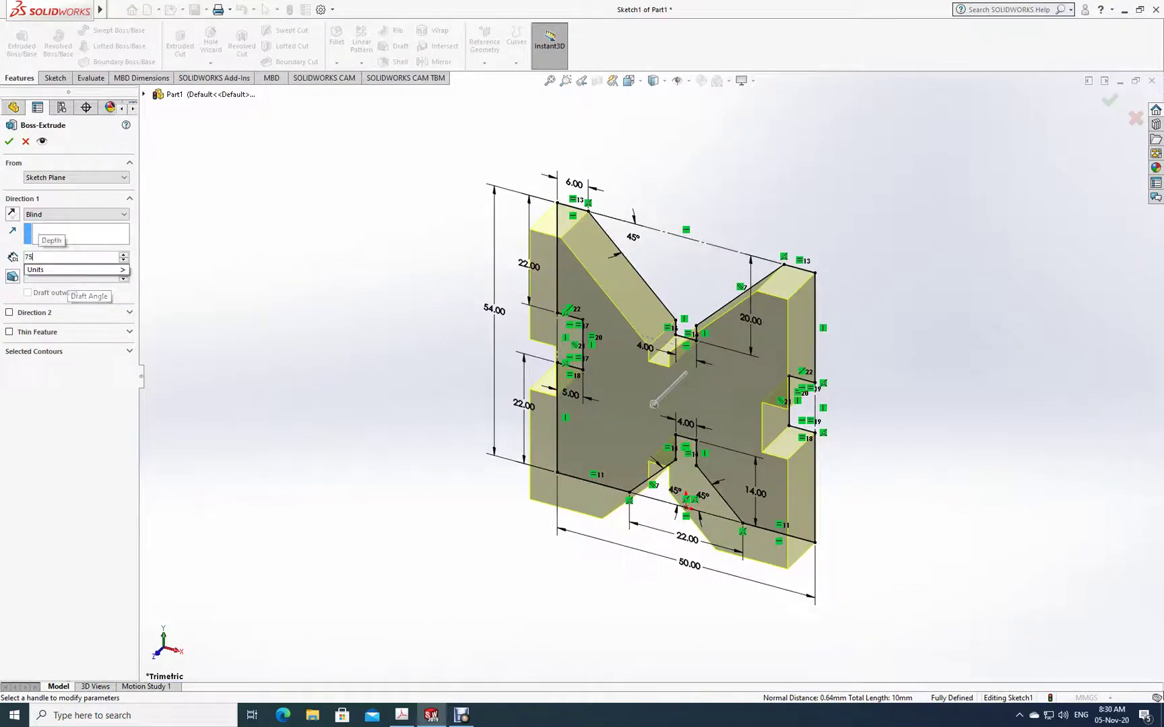
pyautogui.press('Return')
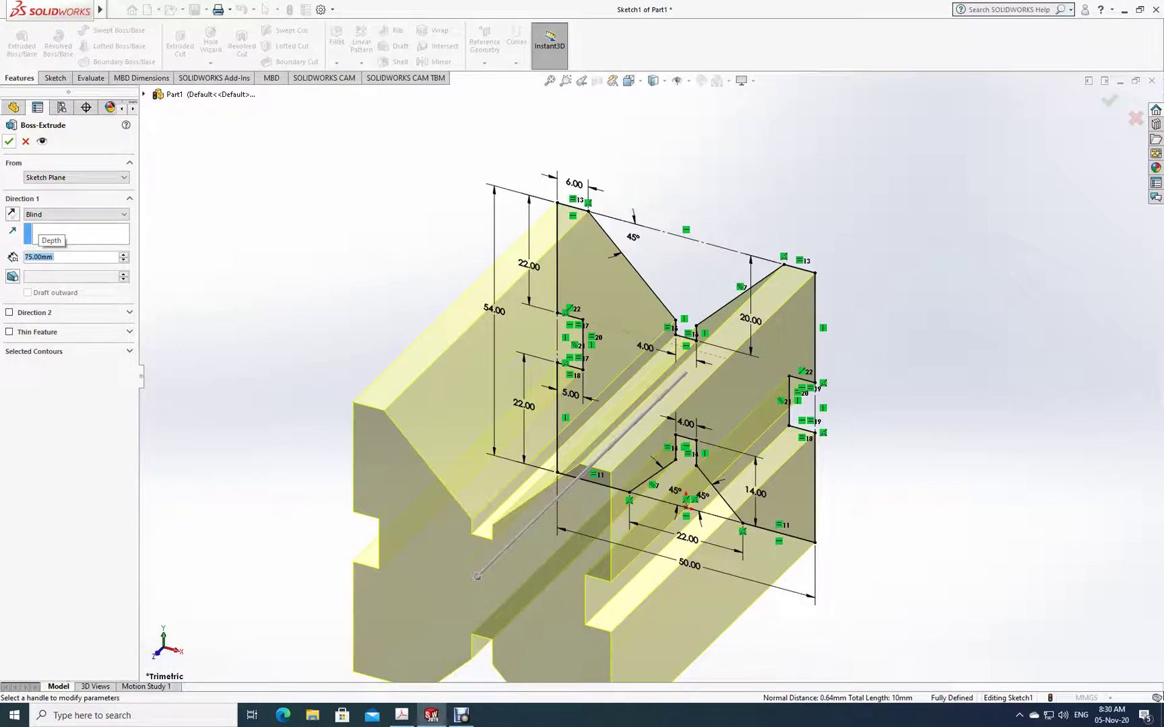
pyautogui.click(8, 140)
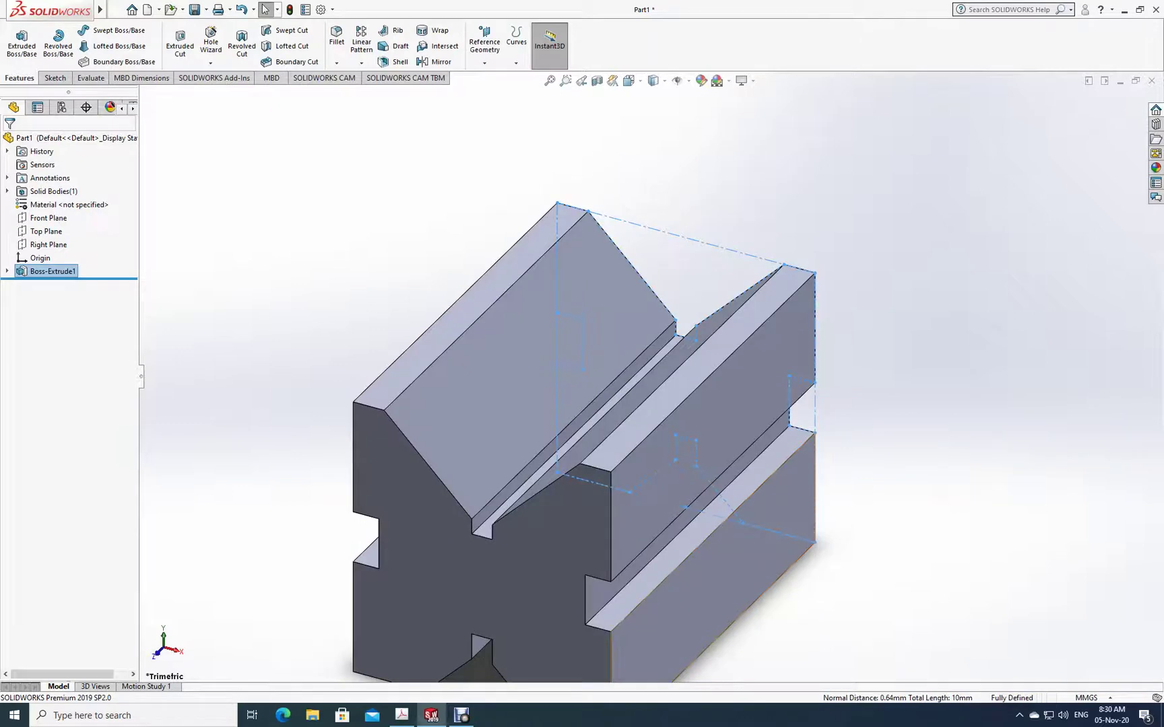
pyautogui.scroll(3, 761, 549)
pyautogui.moveTo(751, 539); pyautogui.dragTo(734, 419, button='middle')
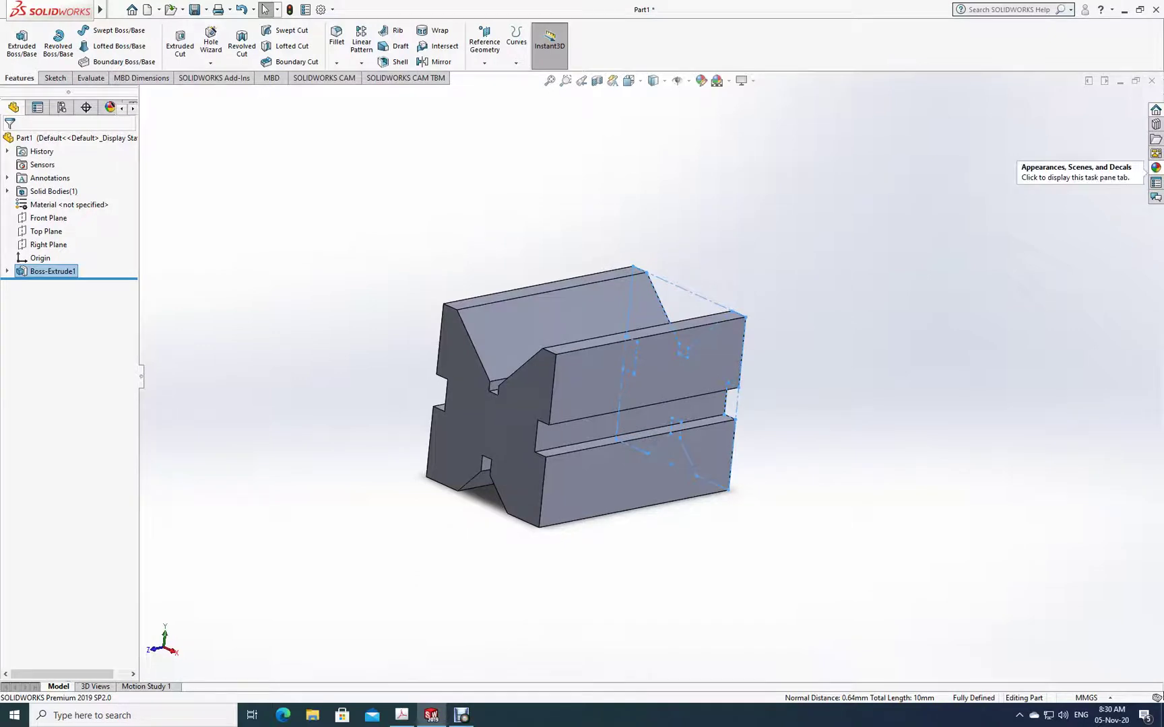
# - Show the Metal category in the Appearances, Scenes, and Decals pane
pyautogui.click(1156, 168)
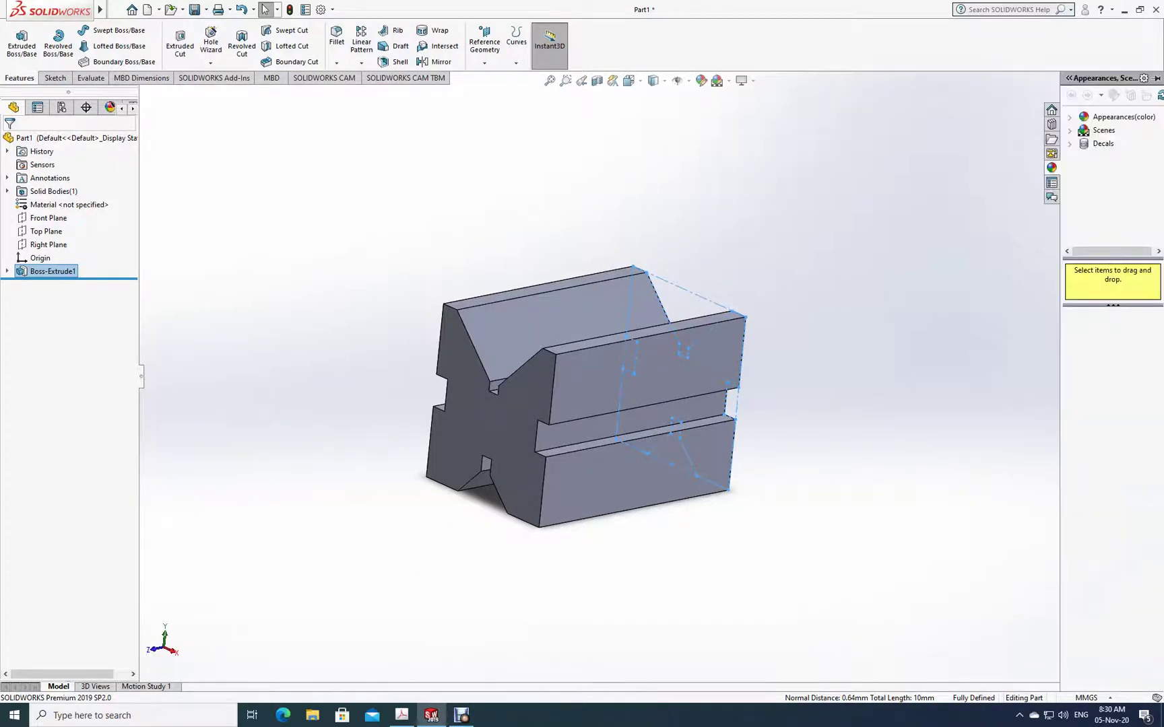
pyautogui.click(1123, 117)
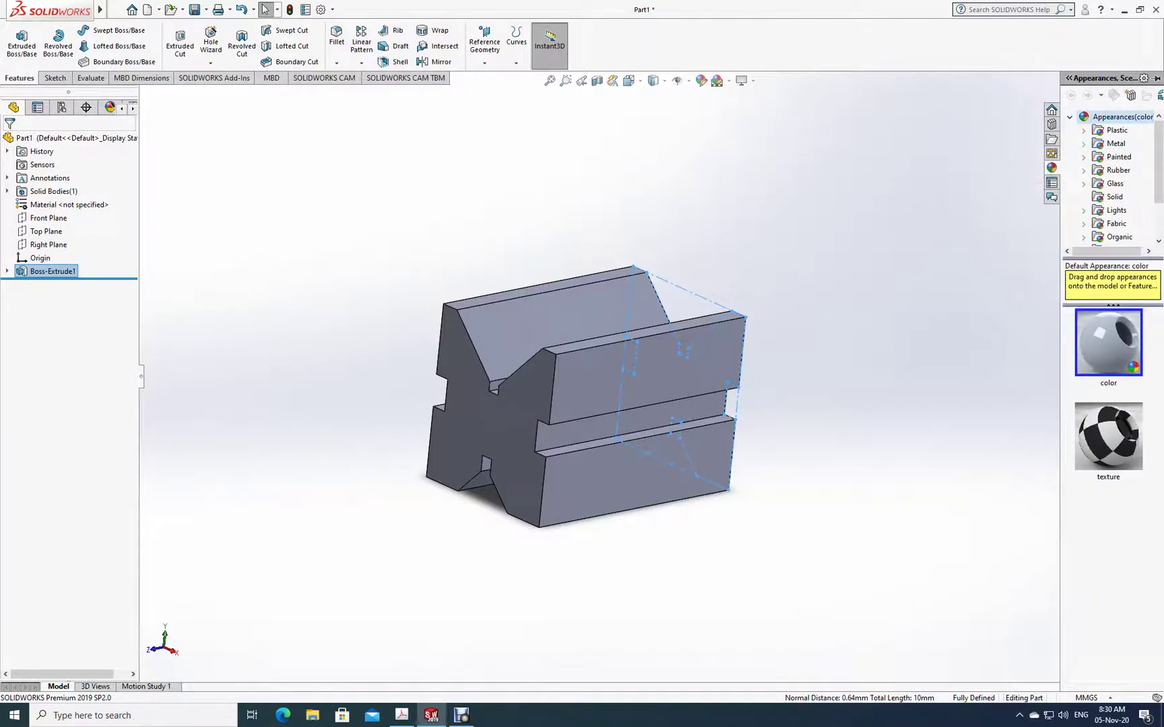
pyautogui.click(1115, 143)
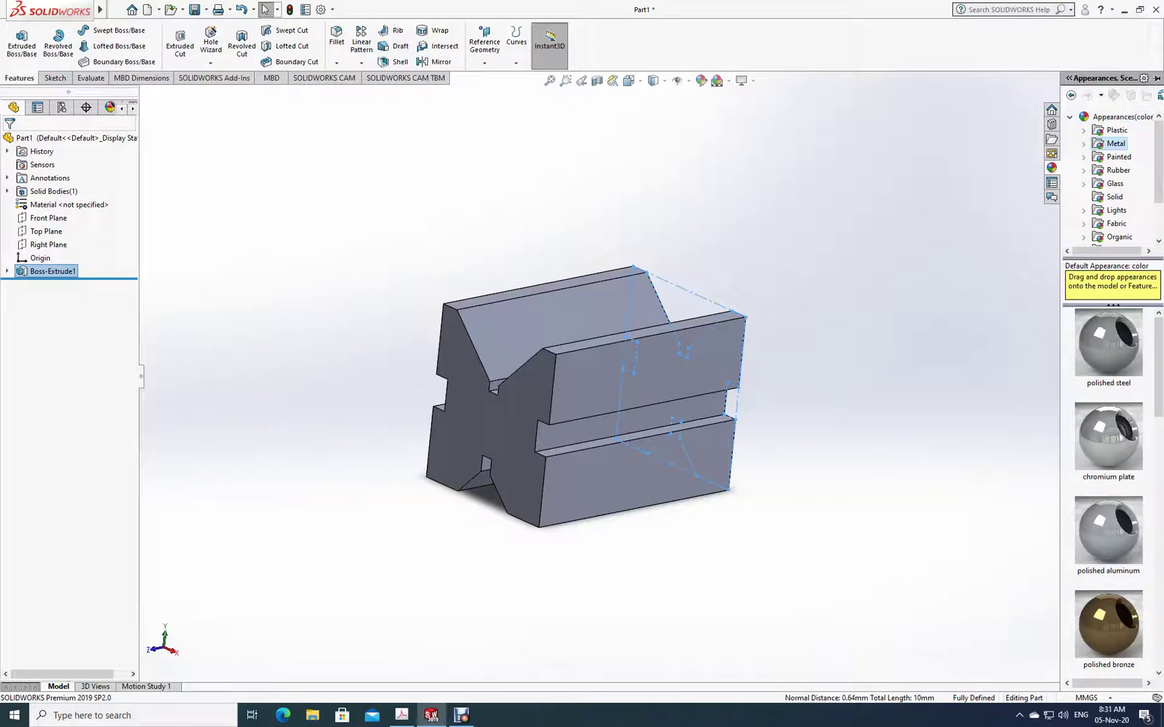
# - Browse the metal thumbnails and drag chromium plate onto the V-block
pyautogui.scroll(-3, 1109, 491)
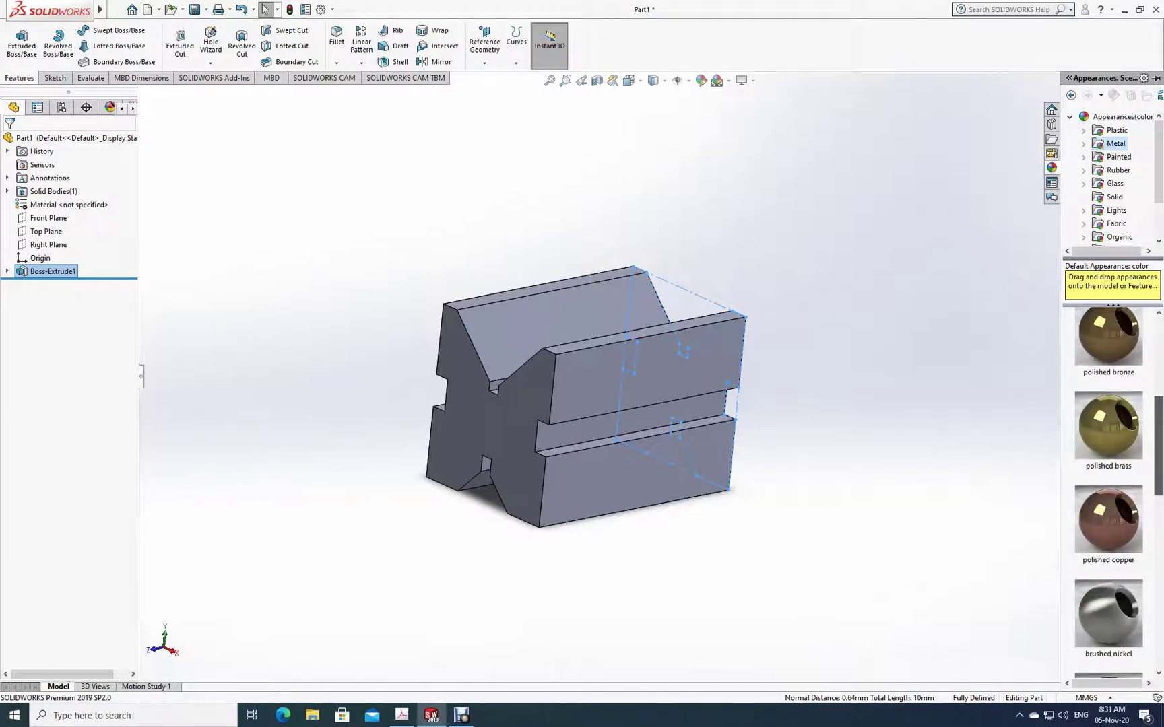
pyautogui.scroll(-1, 1108, 492)
pyautogui.scroll(-3, 1108, 492)
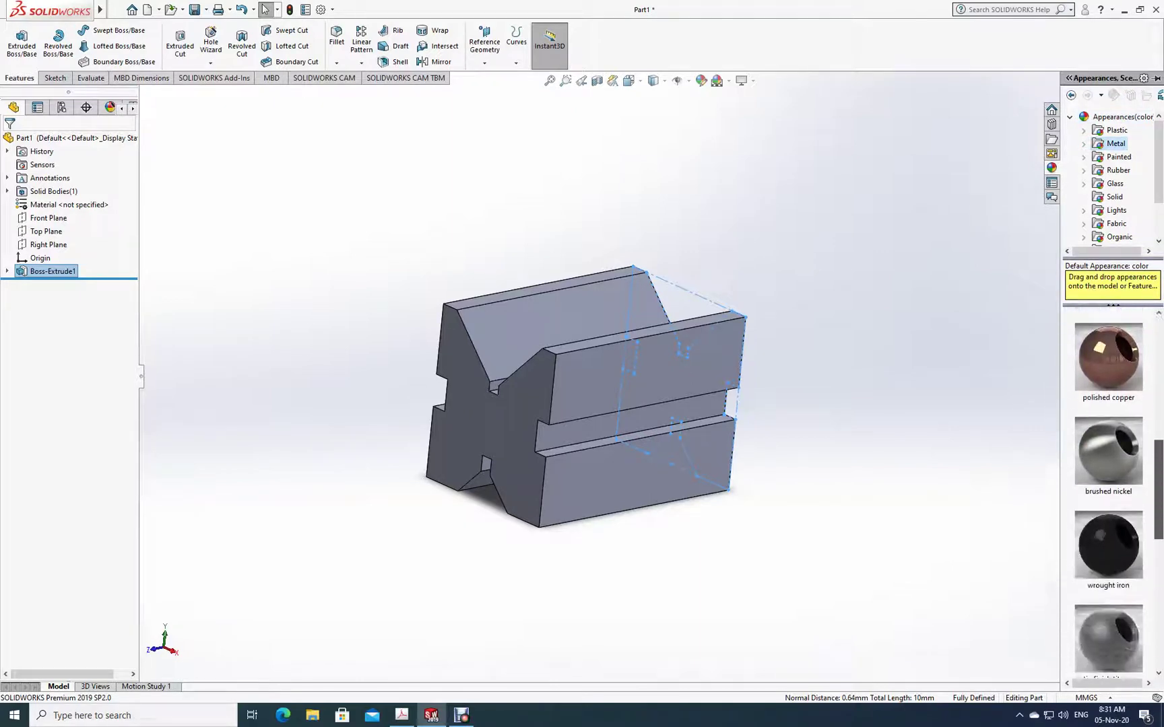
pyautogui.scroll(-3, 1109, 492)
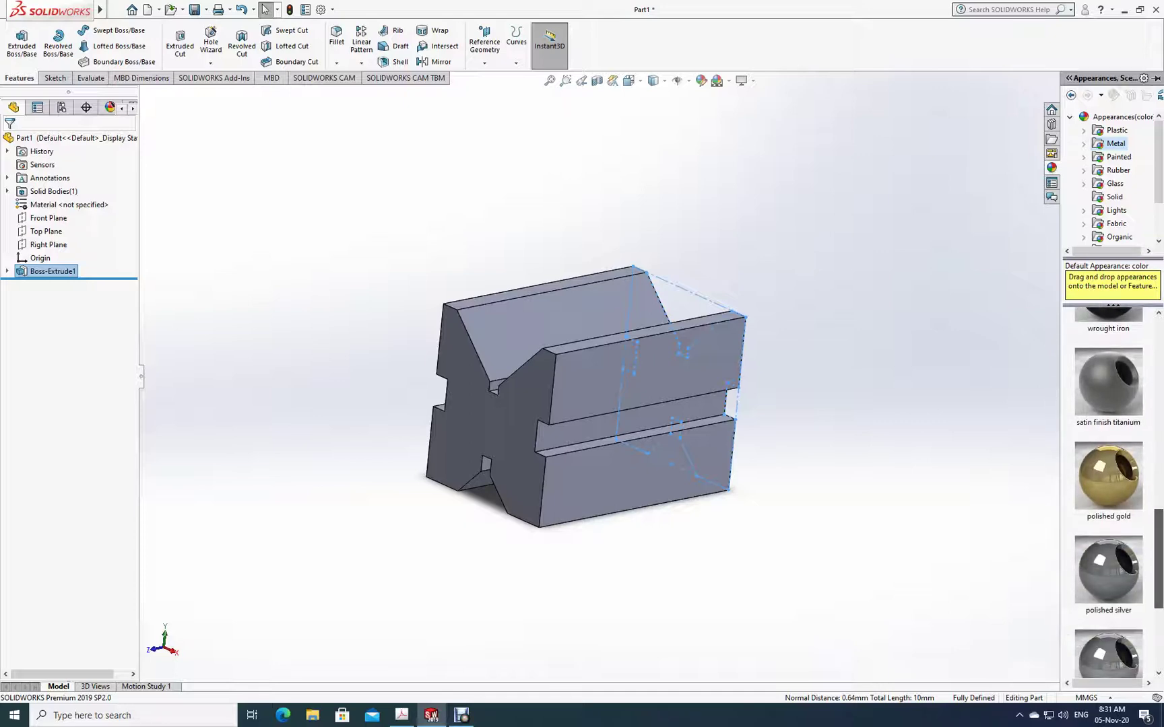
pyautogui.scroll(6, 1108, 491)
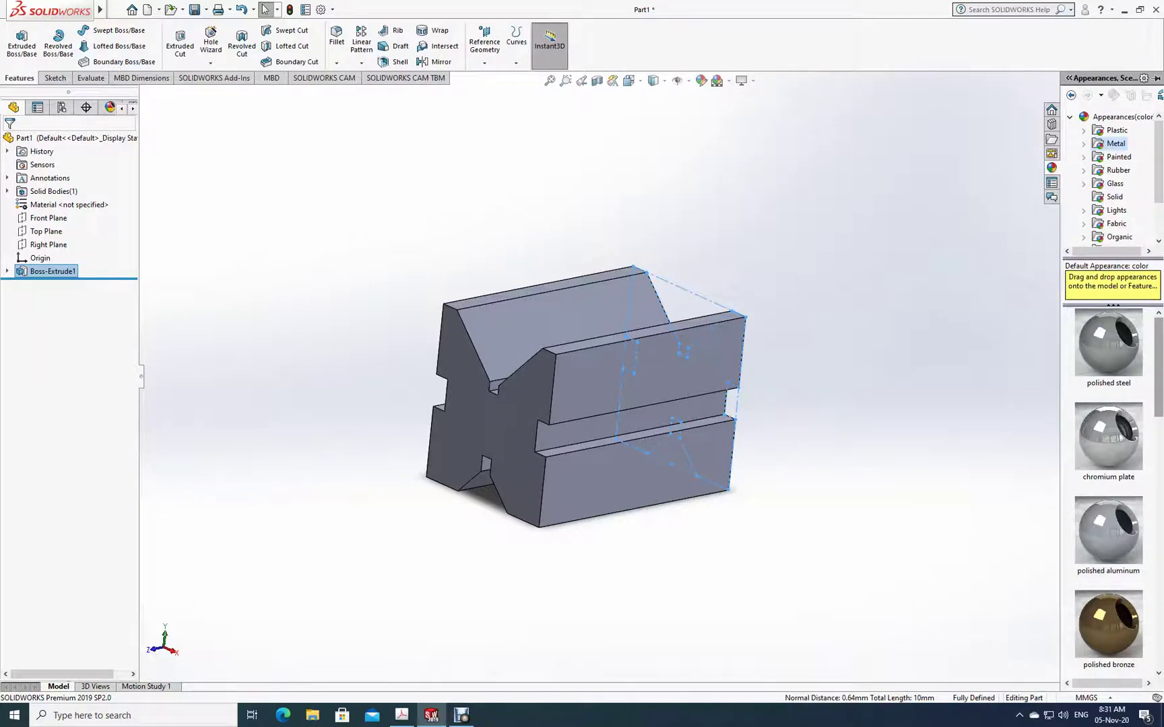
pyautogui.scroll(-5, 1109, 492)
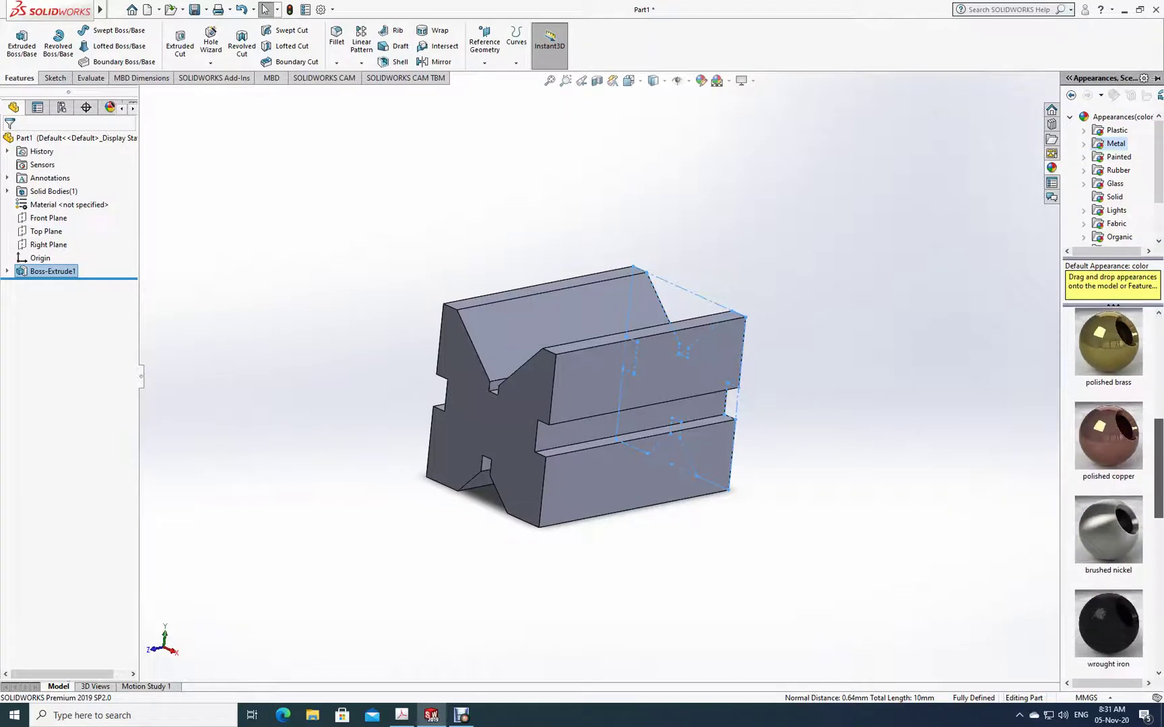
pyautogui.scroll(-2, 1109, 492)
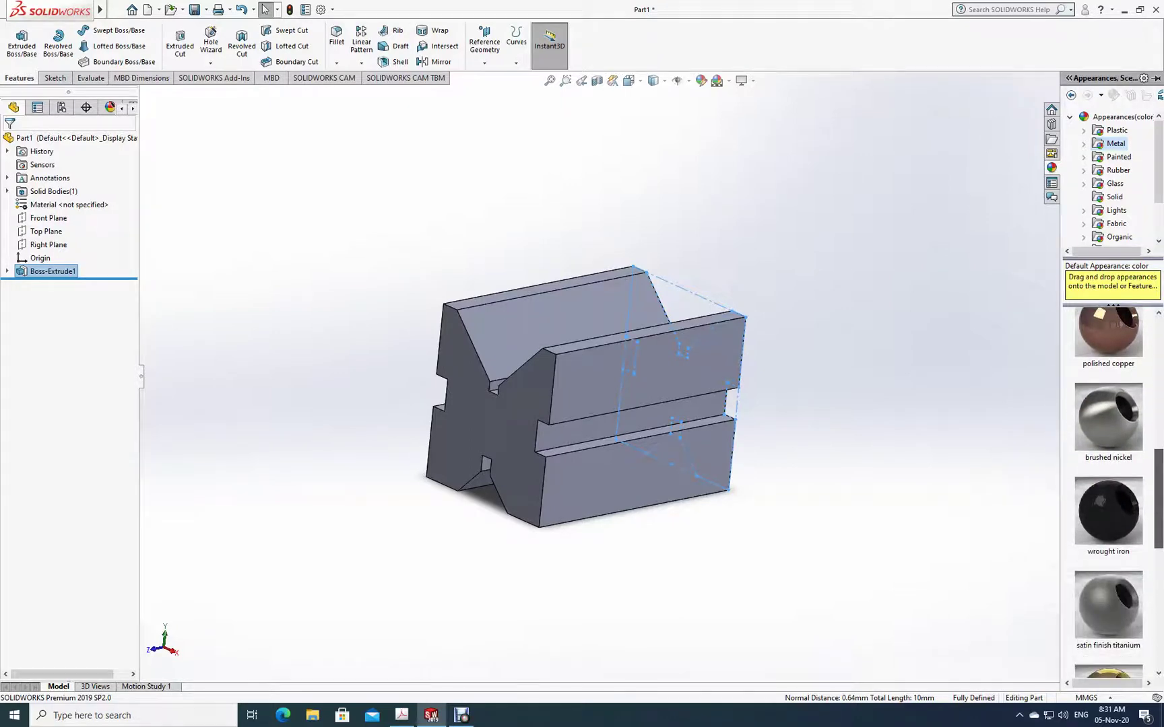
pyautogui.scroll(-5, 1109, 492)
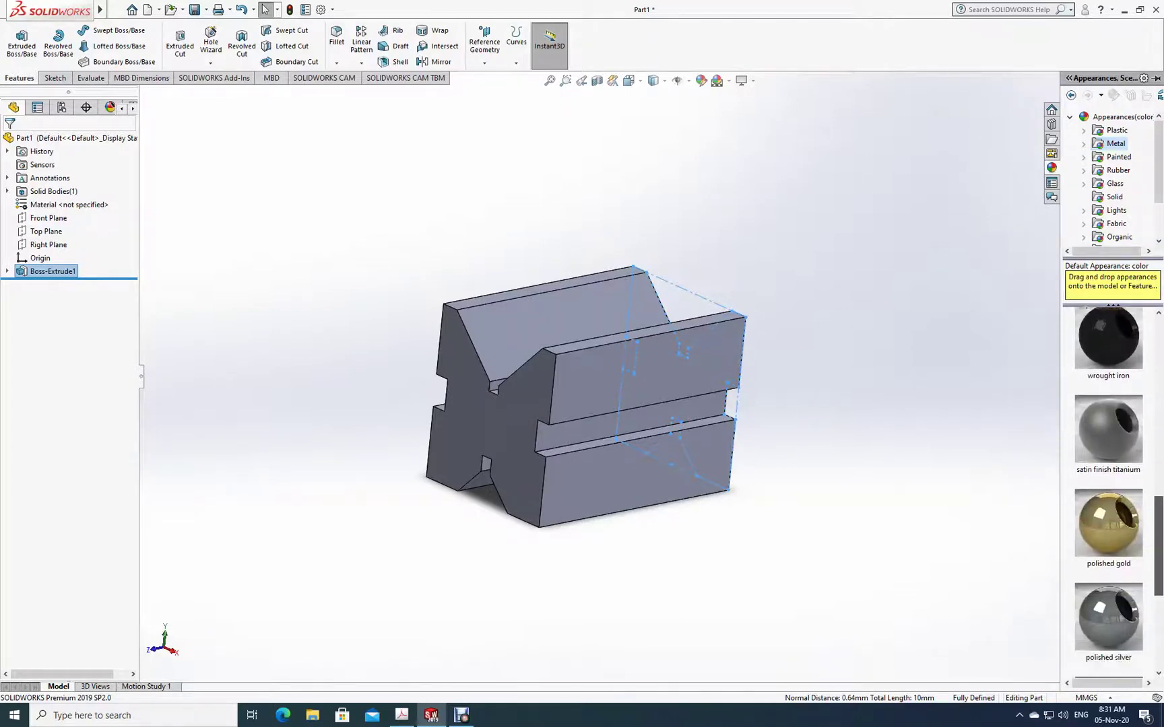
pyautogui.scroll(10, 1108, 492)
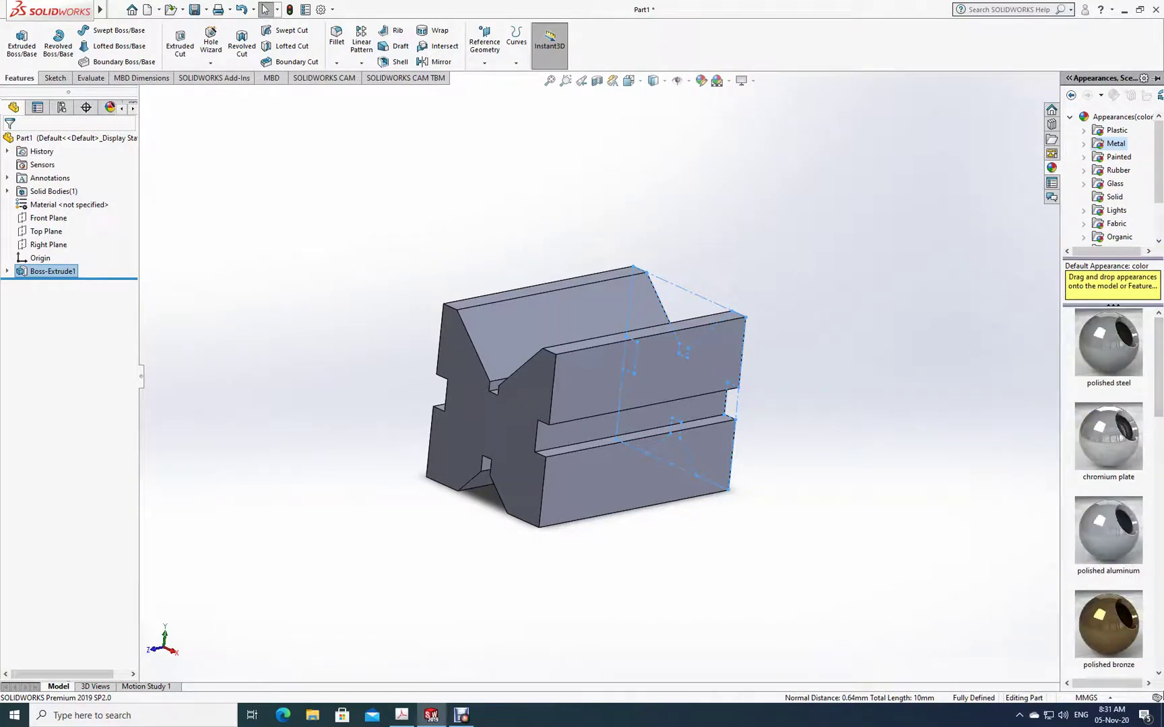
pyautogui.moveTo(1109, 439); pyautogui.dragTo(608, 389)
pyautogui.click(606, 375)
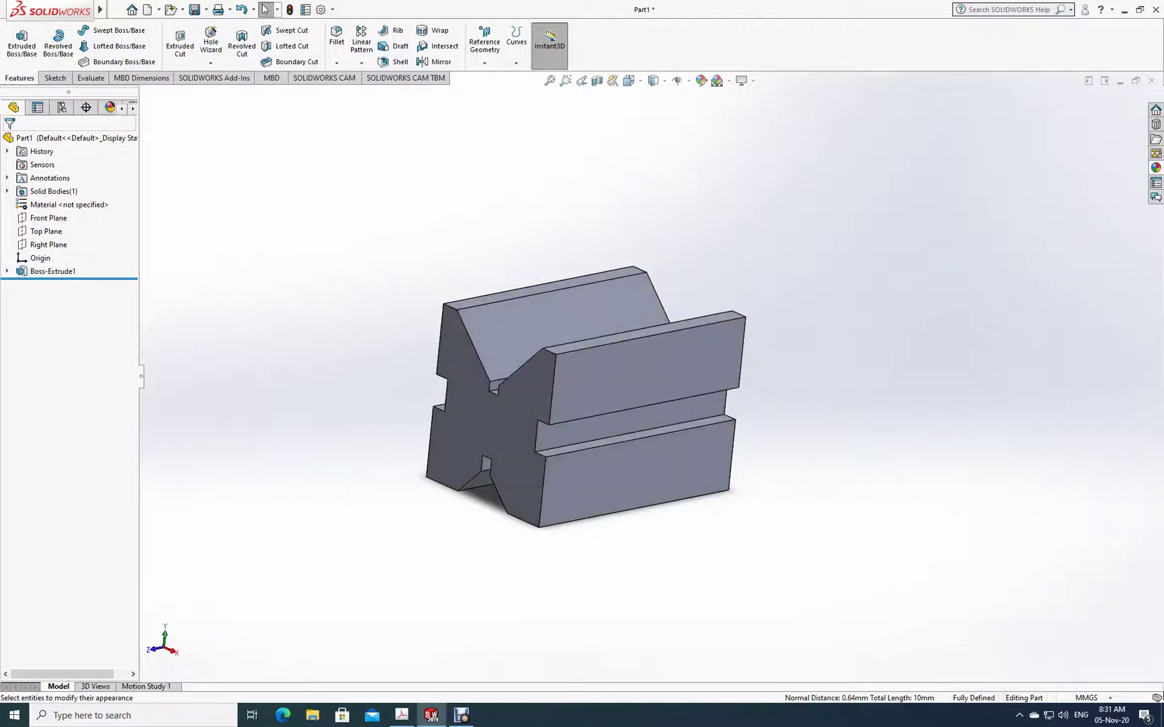
# - Apply a darker metal appearance to a V-block face, orbit to its side, and show view orientations
pyautogui.click(1156, 167)
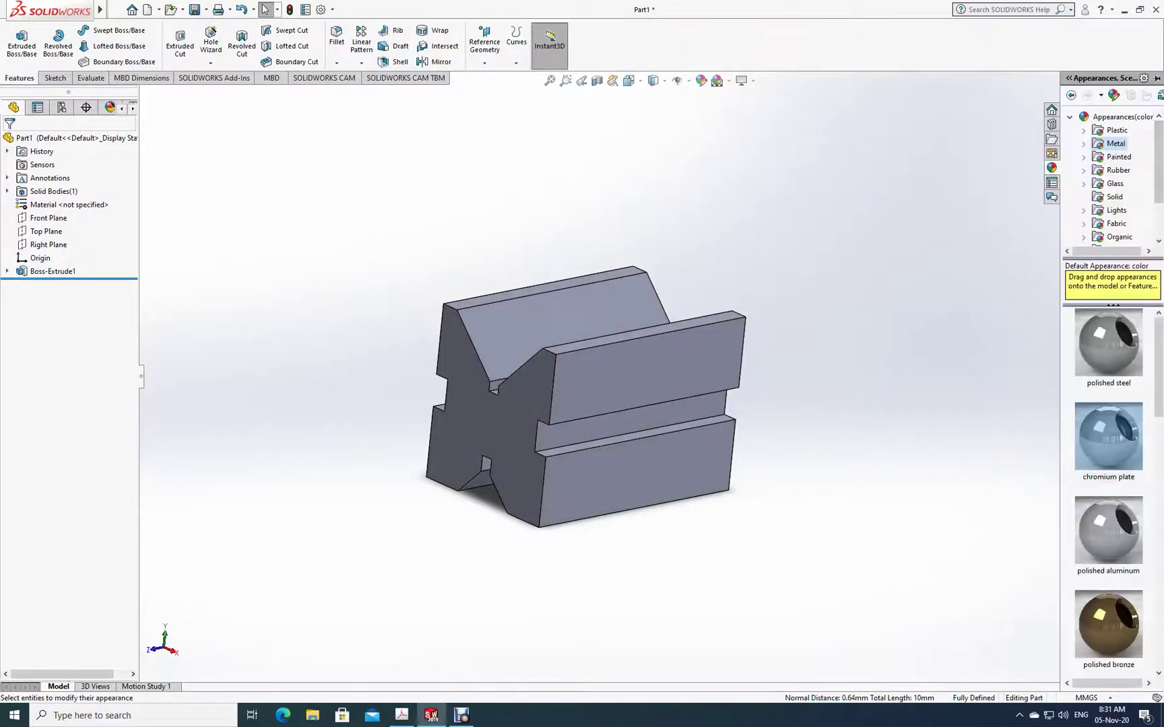
pyautogui.moveTo(1108, 530); pyautogui.dragTo(593, 398)
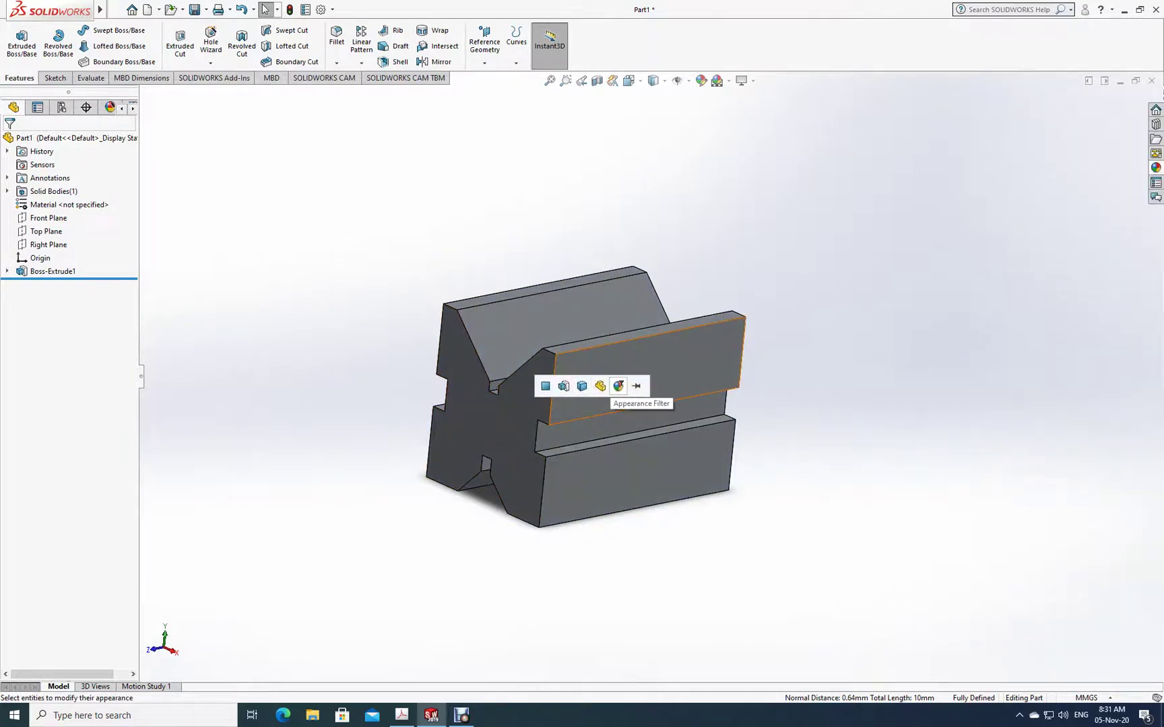
pyautogui.click(618, 386)
pyautogui.moveTo(610, 448)
pyautogui.mouseDown(button='middle')
pyautogui.moveTo(532, 450)
pyautogui.moveTo(539, 411)
pyautogui.moveTo(627, 411)
pyautogui.moveTo(612, 467)
pyautogui.mouseUp(button='middle')
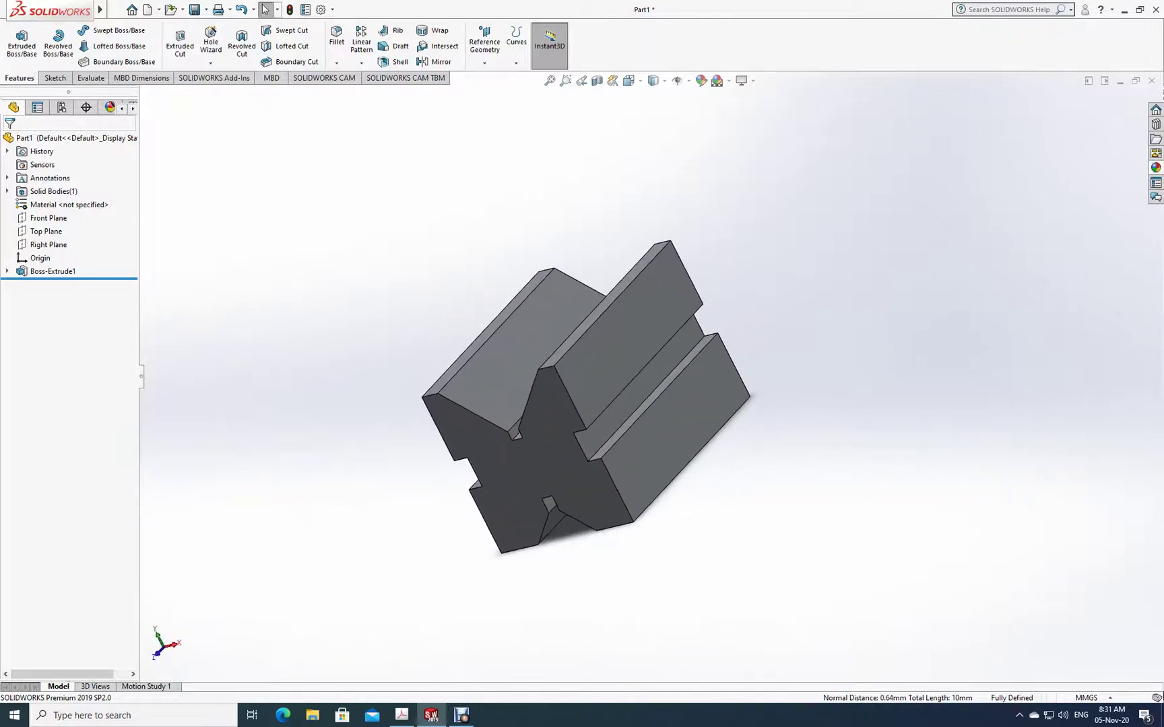
pyautogui.press('space')
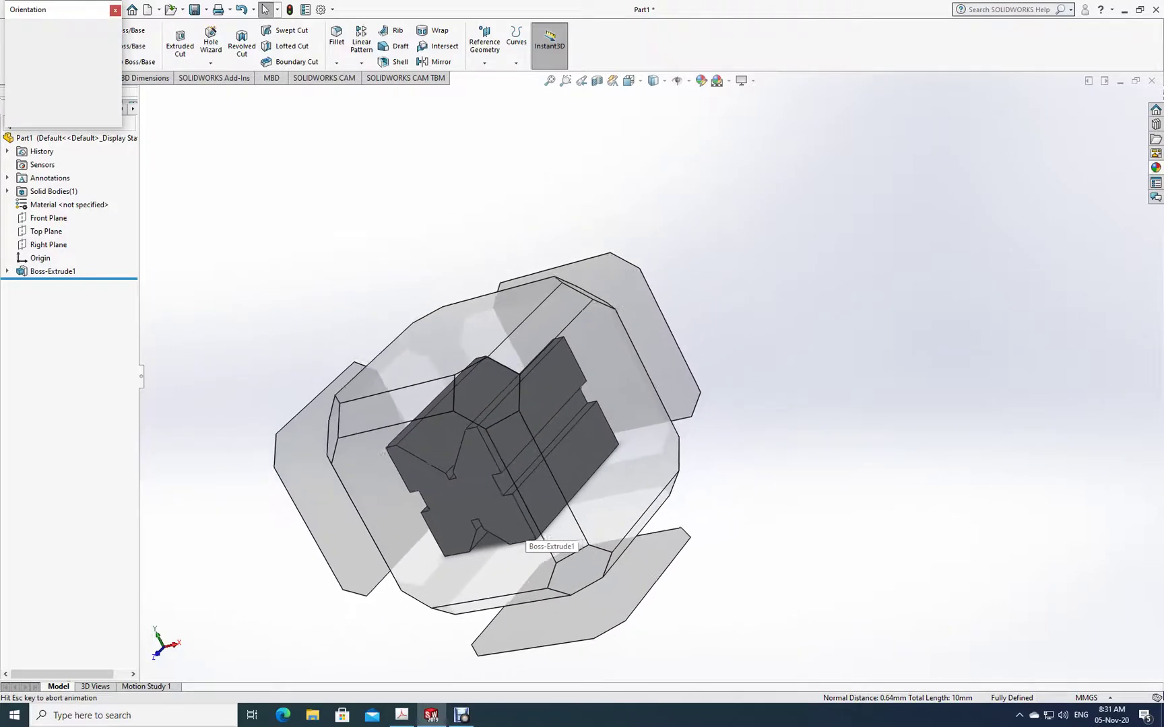
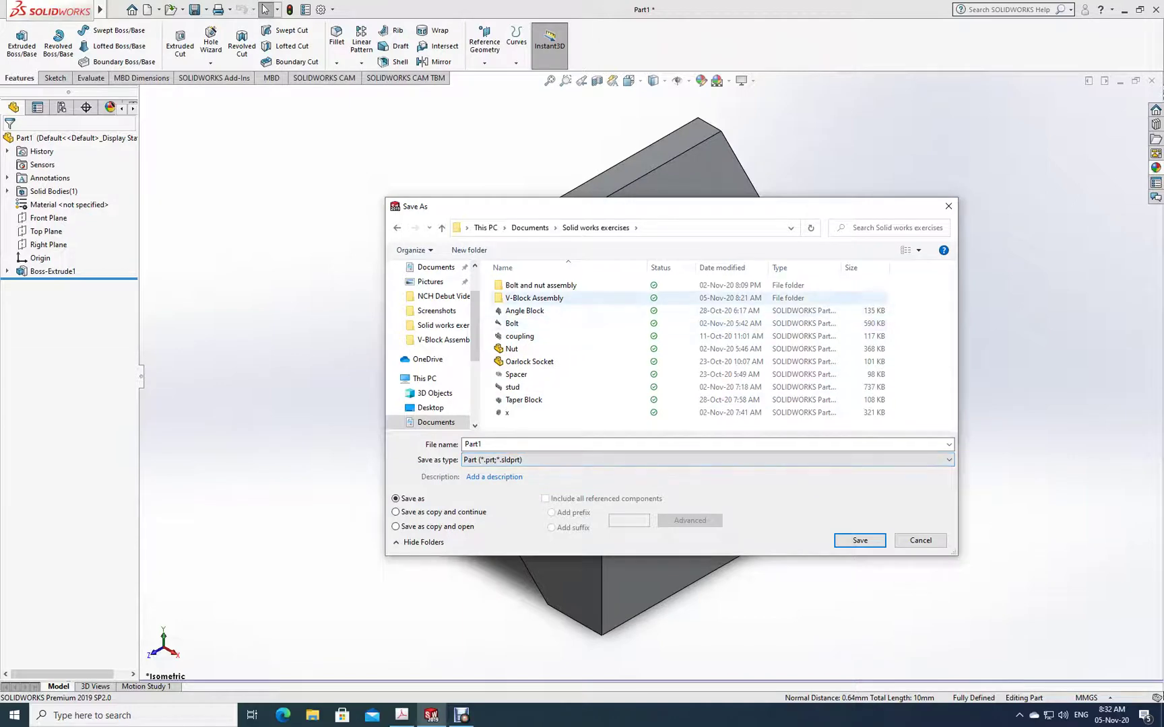
# - In Save As, leave the V-Block Assembly folder and navigate back through Documents to the Desktop
pyautogui.doubleClick(534, 298)
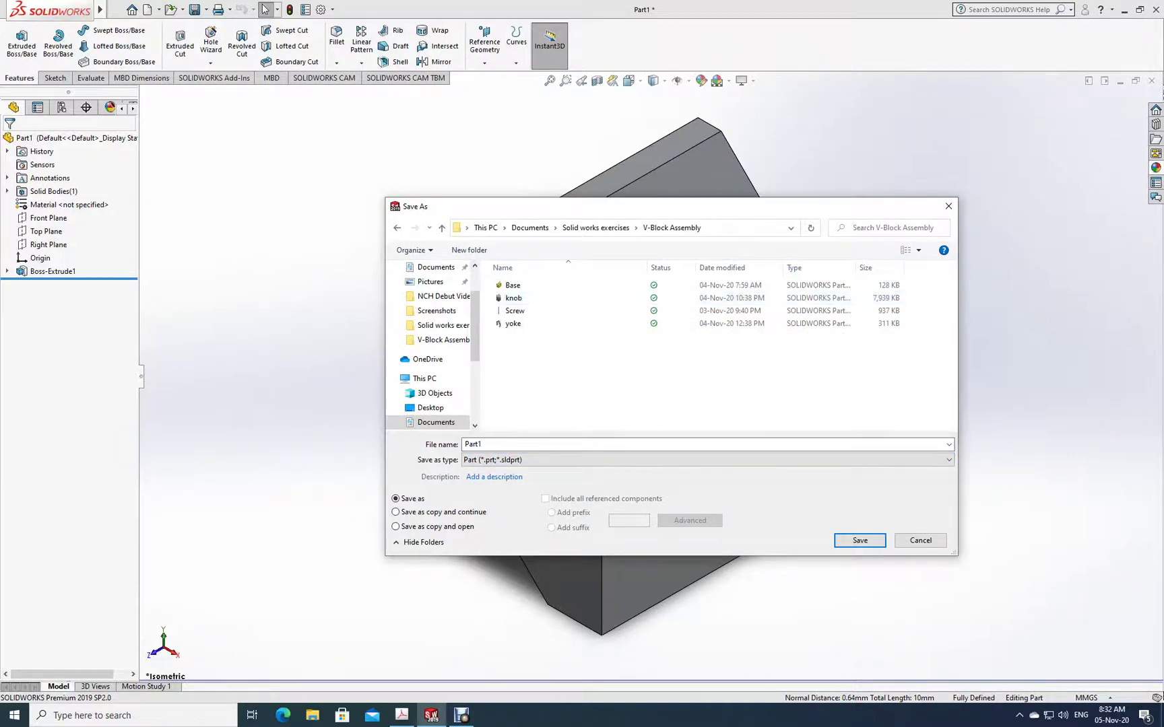
pyautogui.click(397, 227)
pyautogui.click(397, 228)
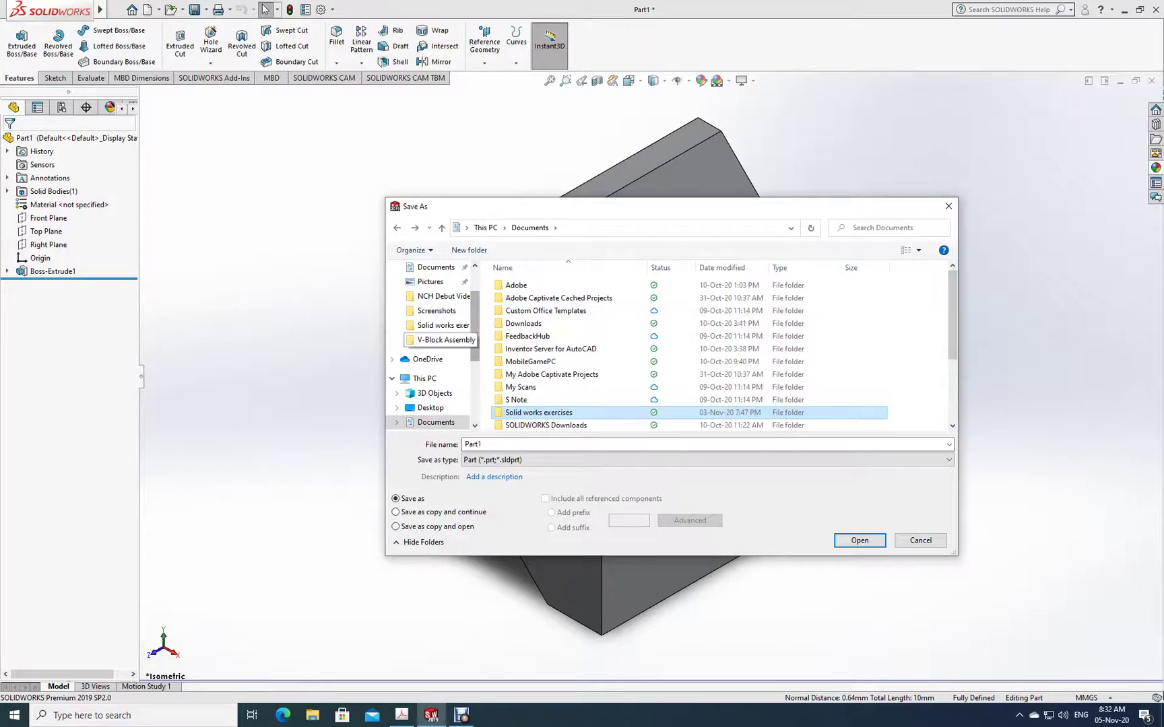
pyautogui.scroll(-2, 431, 347)
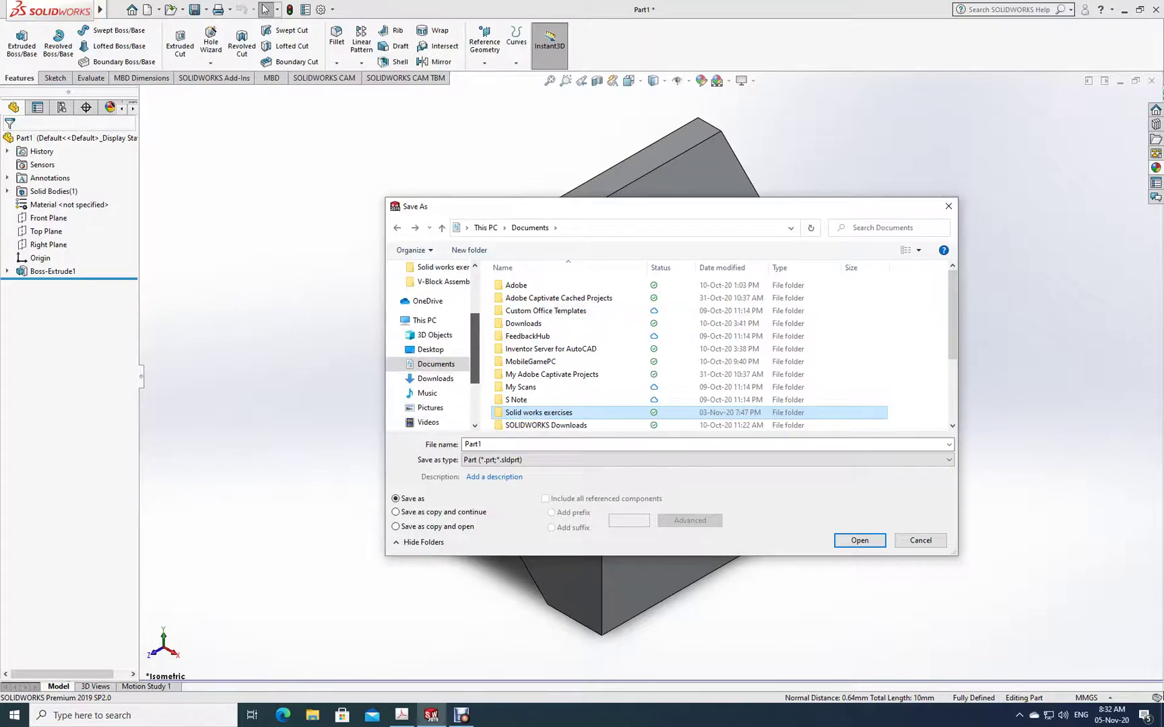
pyautogui.scroll(-2, 431, 347)
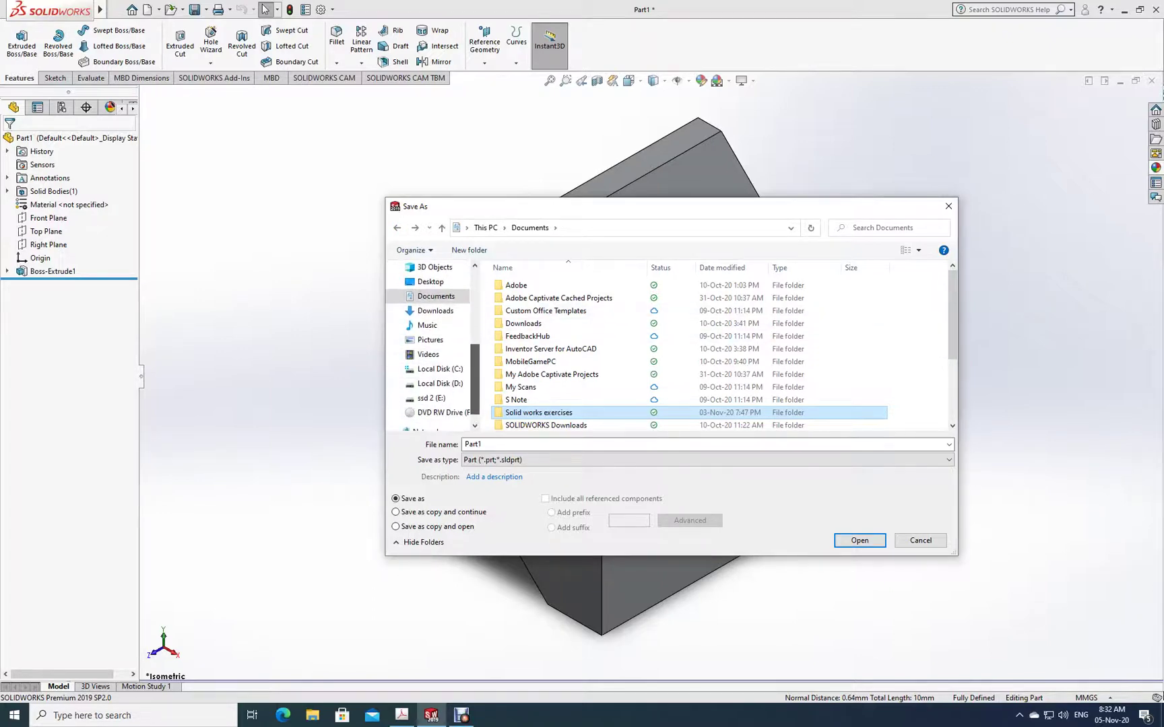
pyautogui.scroll(3, 431, 347)
pyautogui.click(431, 291)
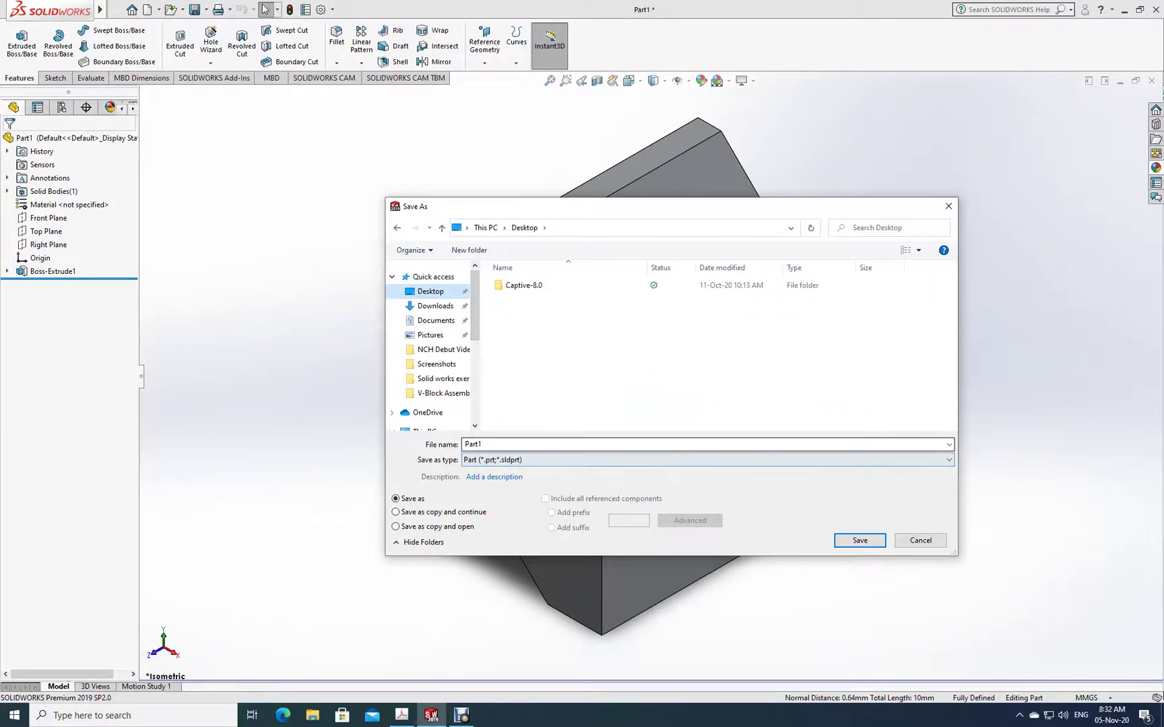
# - Enter 'V block assembly' as the file name, then cancel the save
pyautogui.click(512, 445)
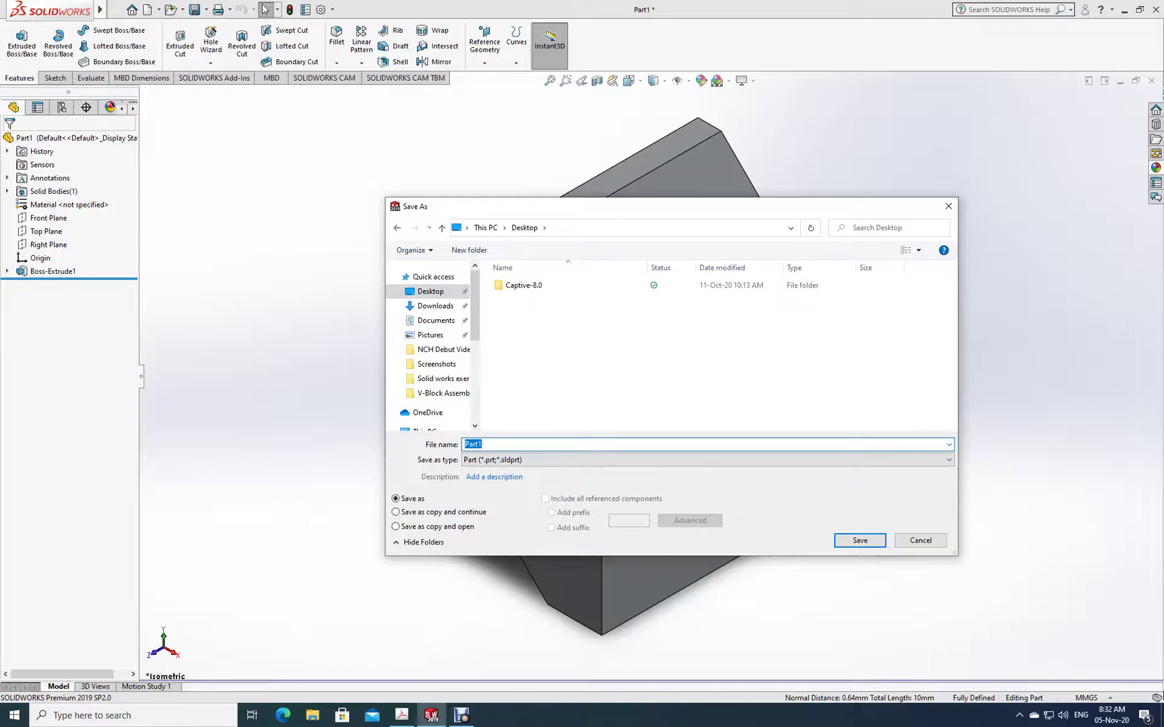
pyautogui.write('V block assembly')
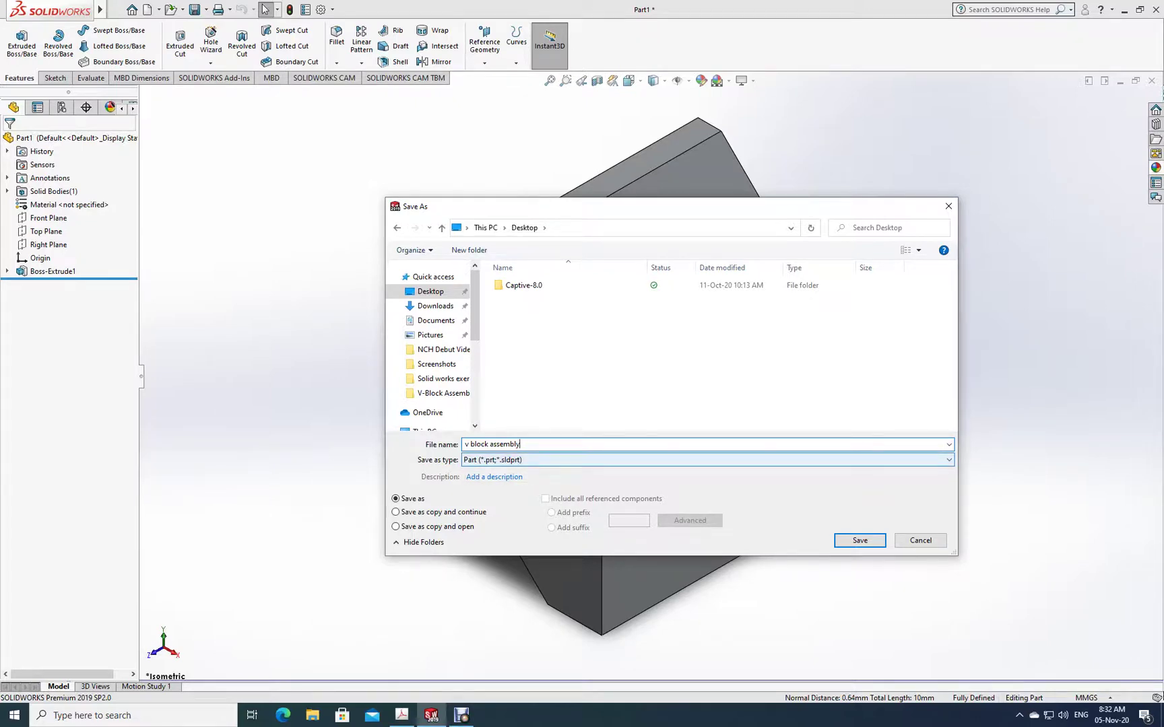
pyautogui.click(921, 541)
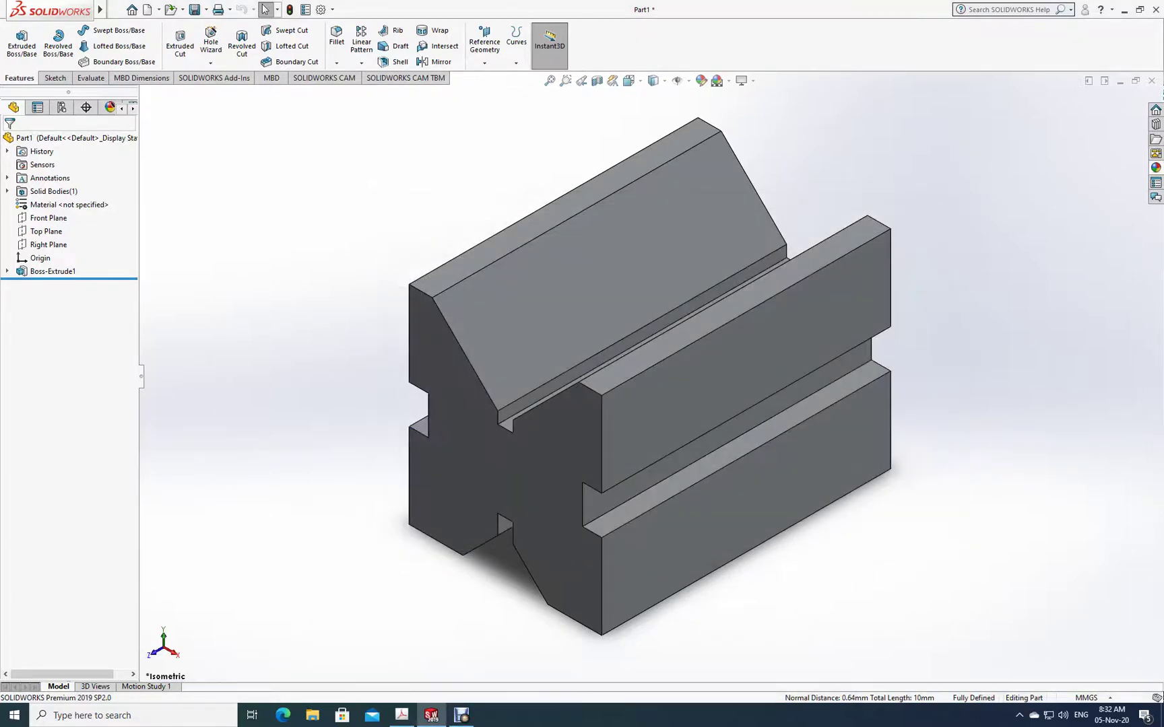
# - Minimize SOLIDWORKS and the drawing PDF, create a desktop folder 'V block assembly', then restore SOLIDWORKS
pyautogui.click(1124, 10)
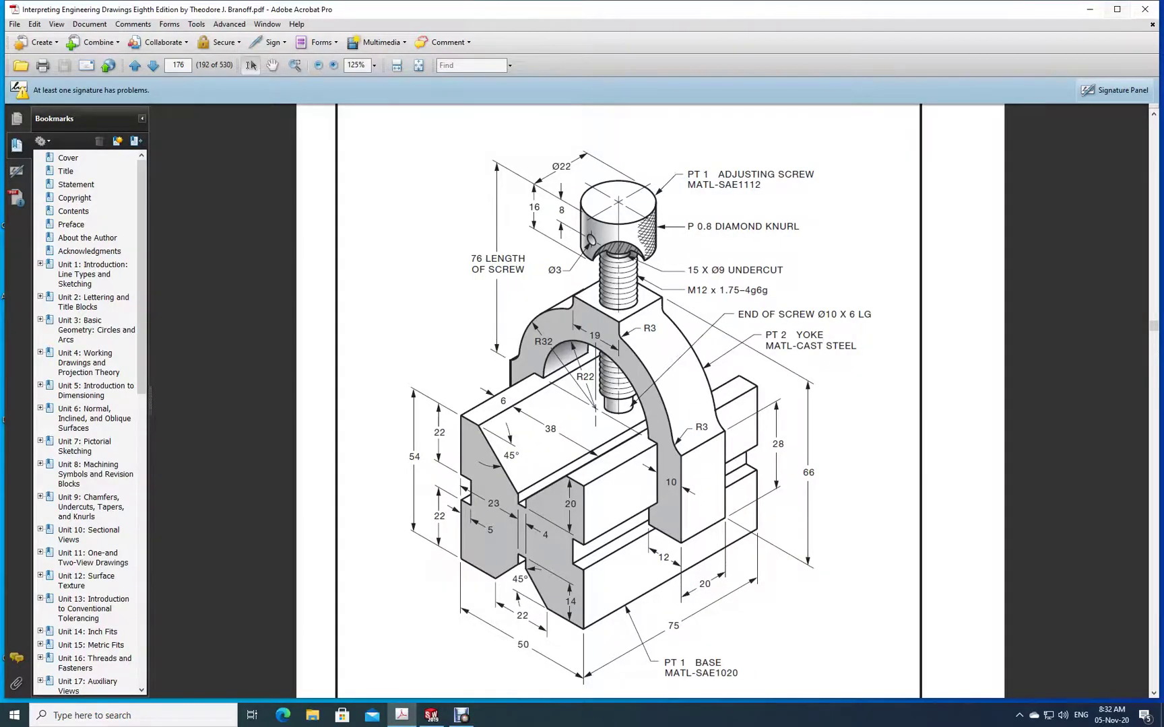
pyautogui.click(1089, 9)
pyautogui.rightClick(430, 178)
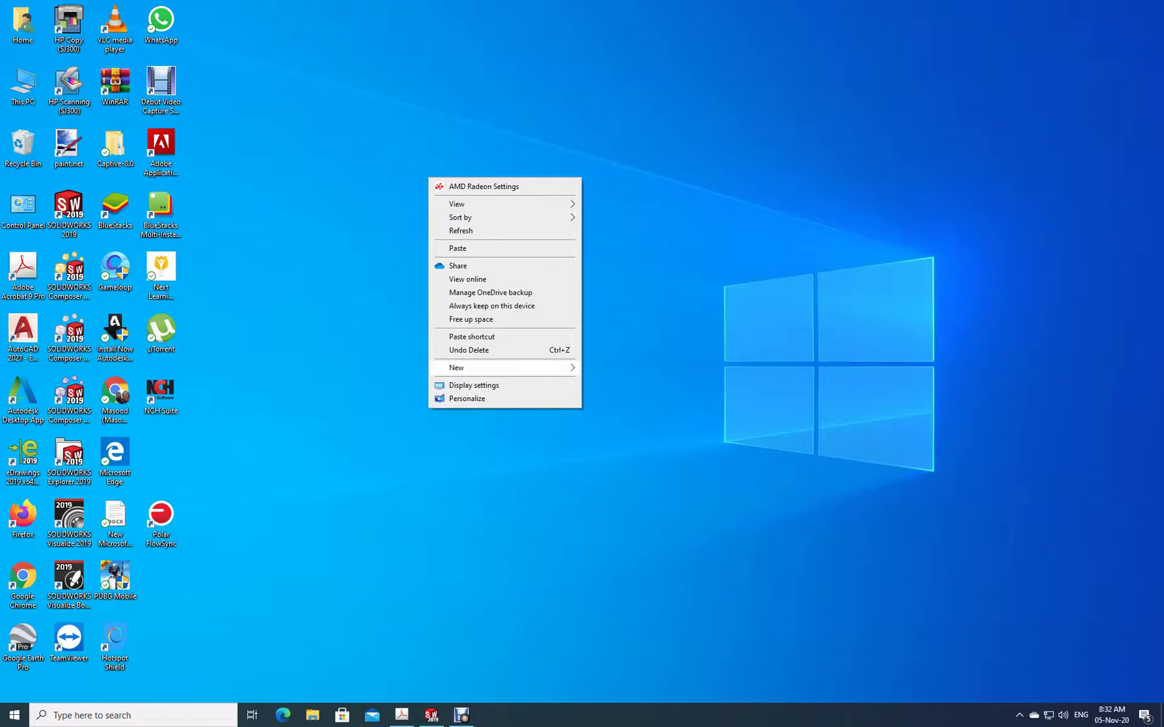
pyautogui.moveTo(471, 368)
pyautogui.click(602, 366)
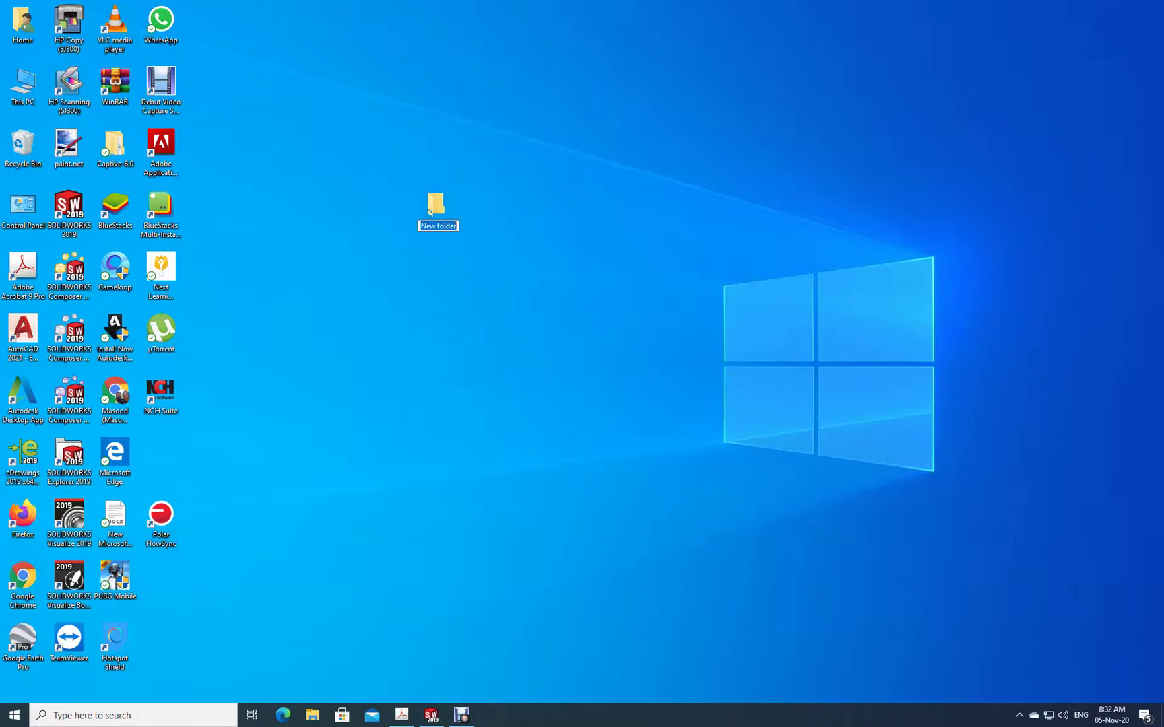
pyautogui.write('V block assembly')
pyautogui.press('Return')
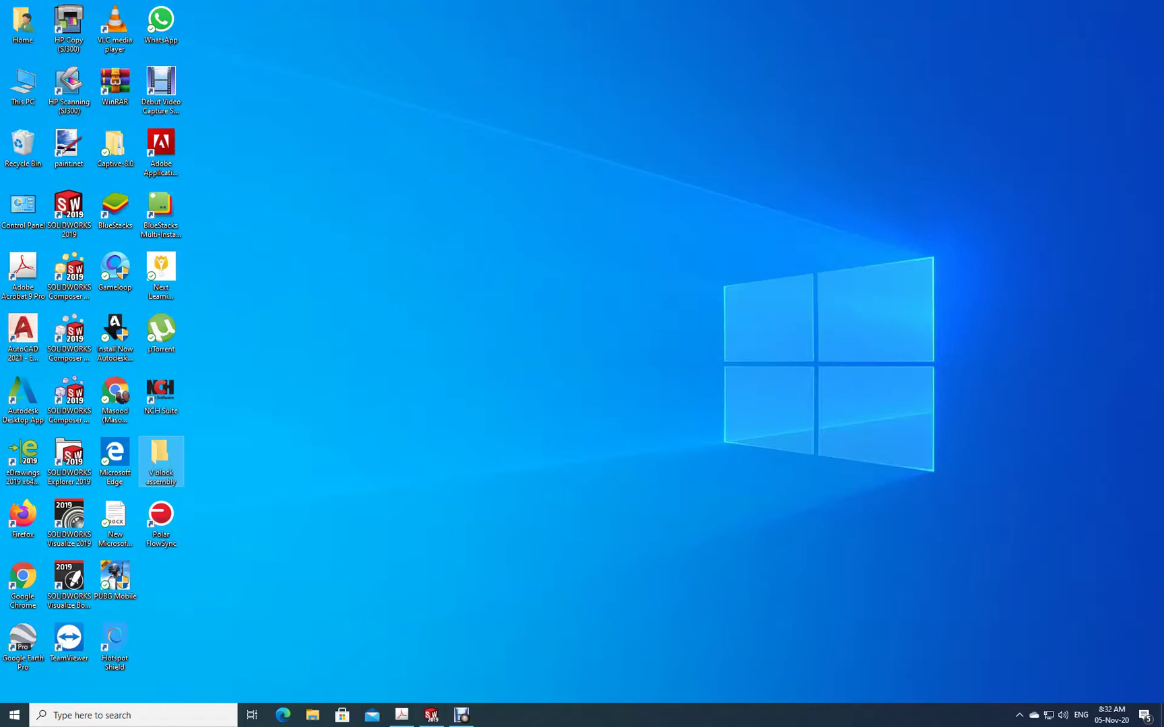
pyautogui.click(431, 716)
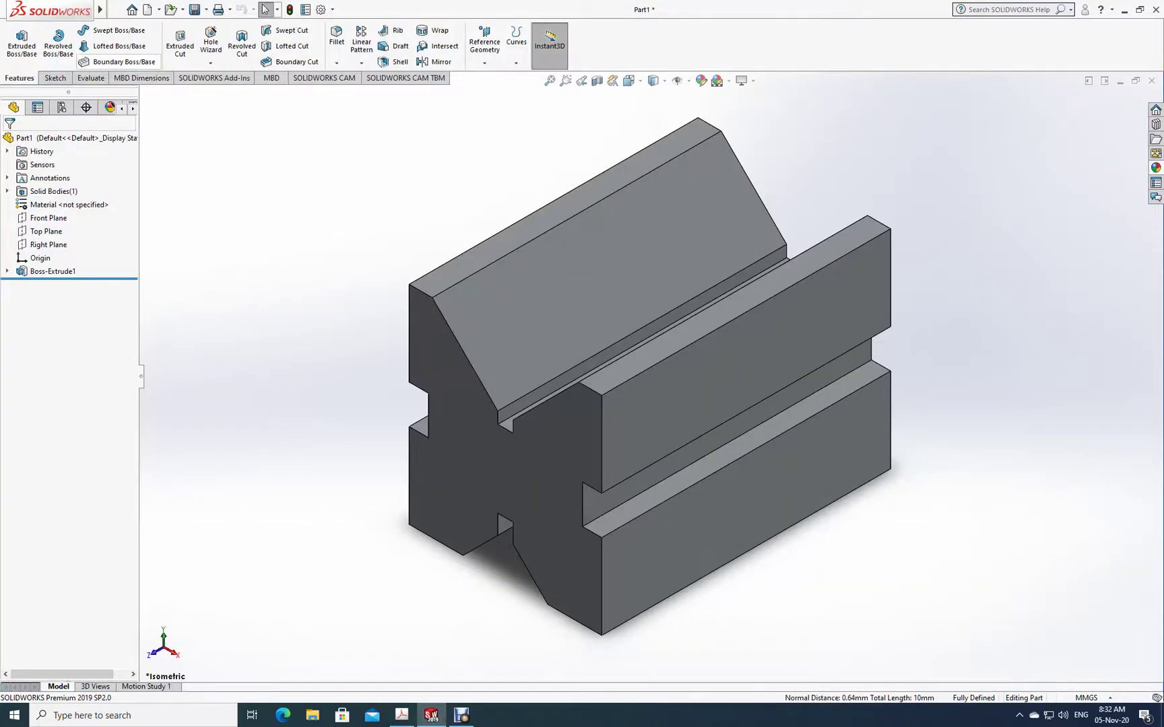
# - Use File > Save As to store the part as 'Base' in Desktop\V block assembly
pyautogui.click(116, 10)
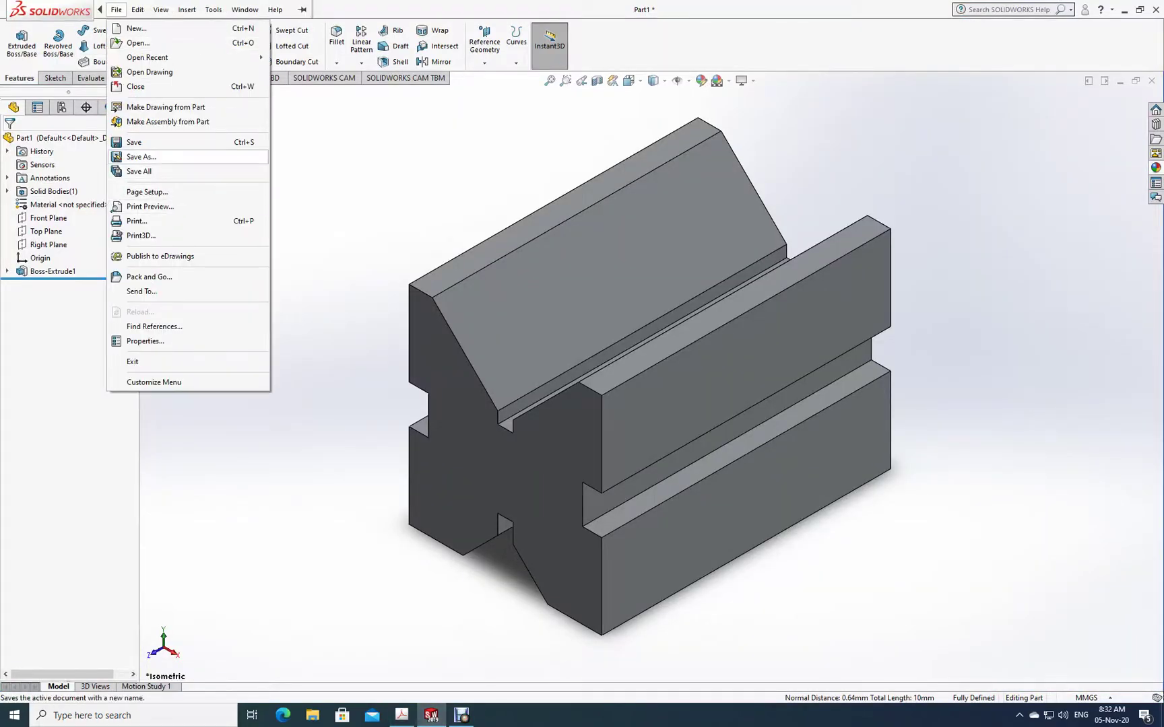
pyautogui.click(142, 157)
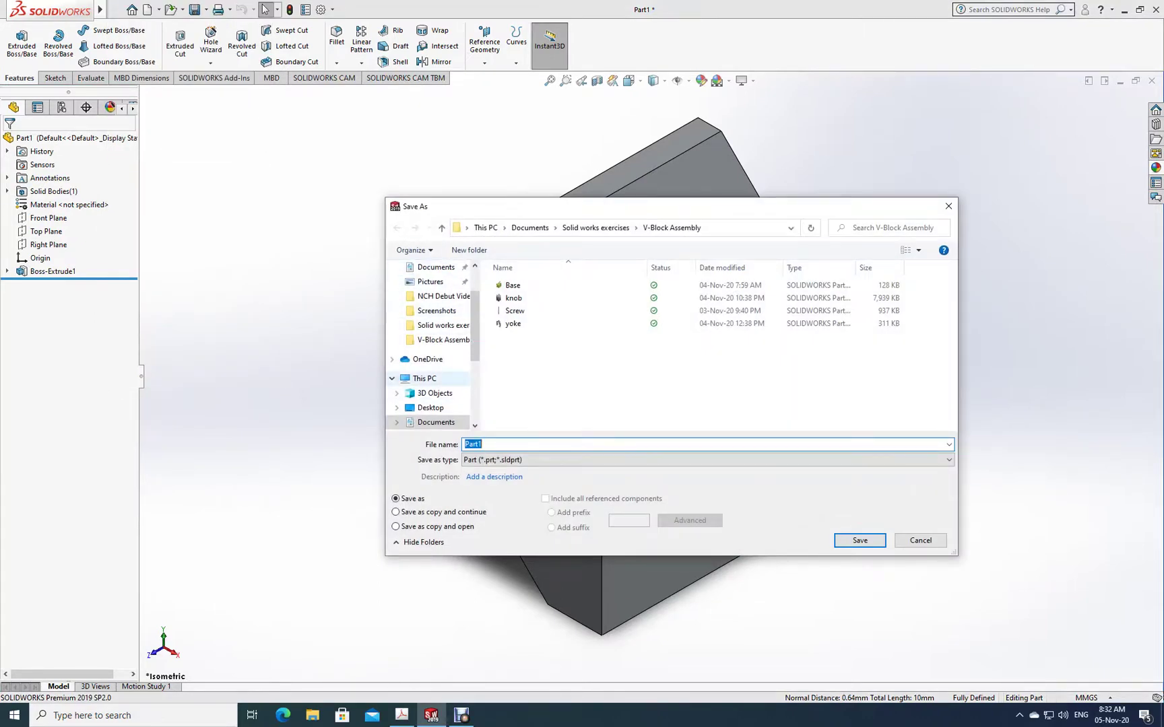
pyautogui.click(431, 408)
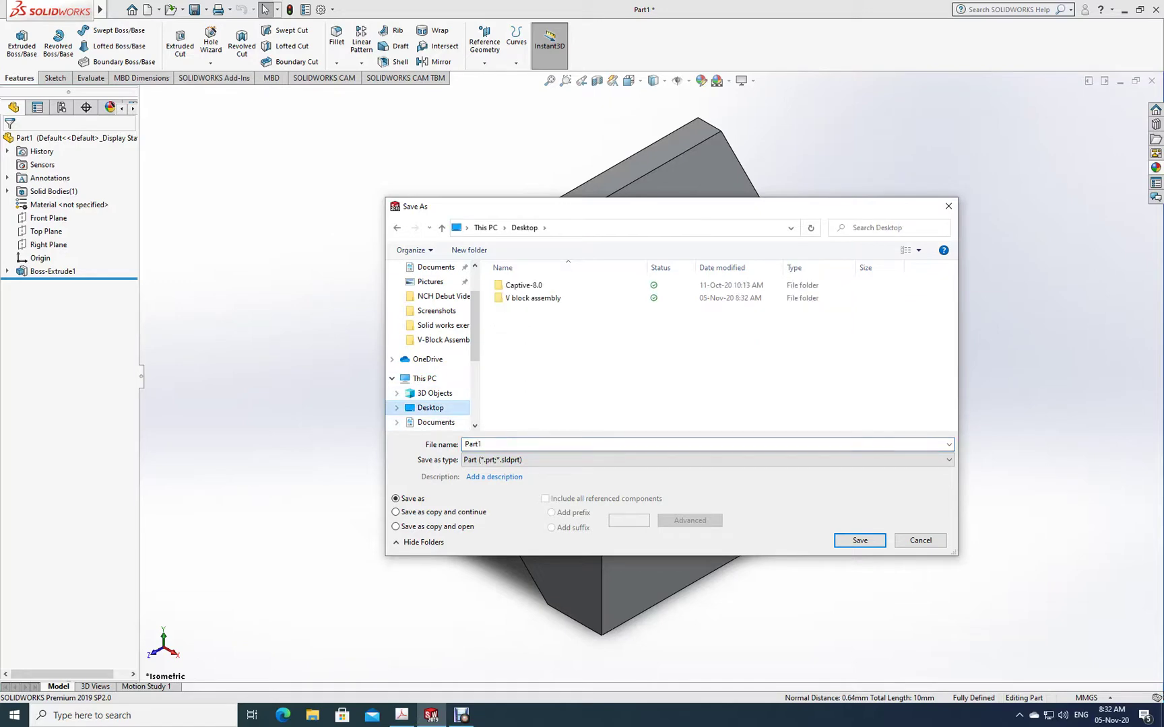
pyautogui.doubleClick(522, 299)
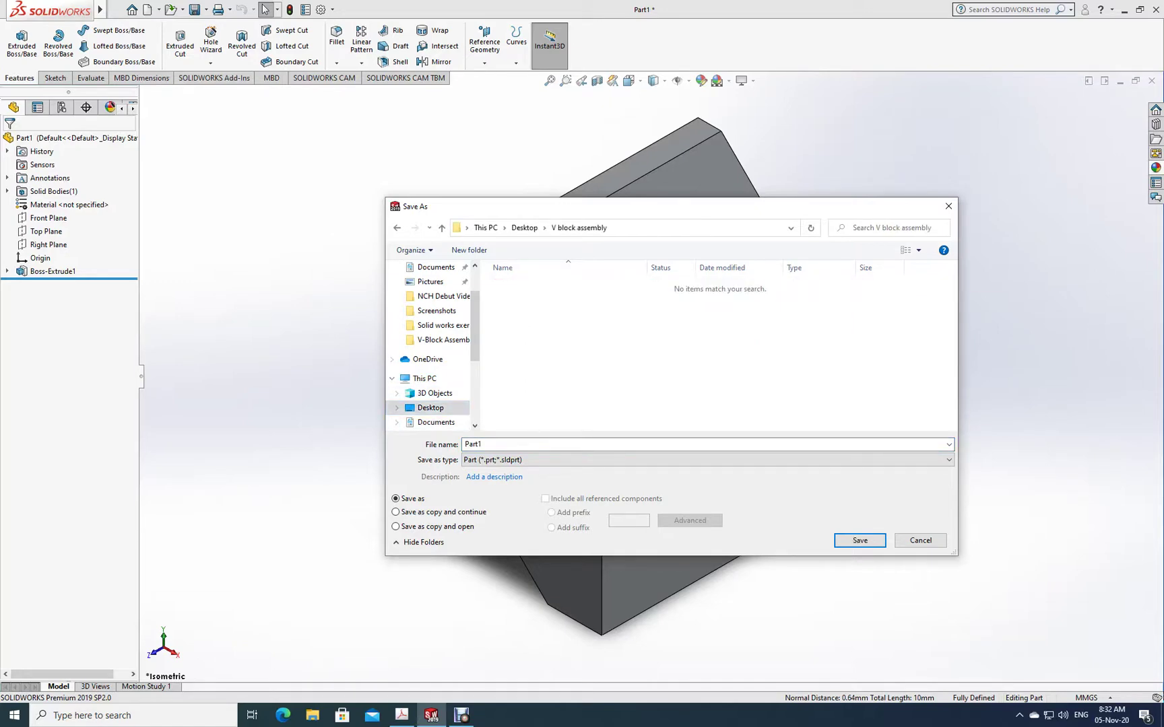
pyautogui.click(522, 445)
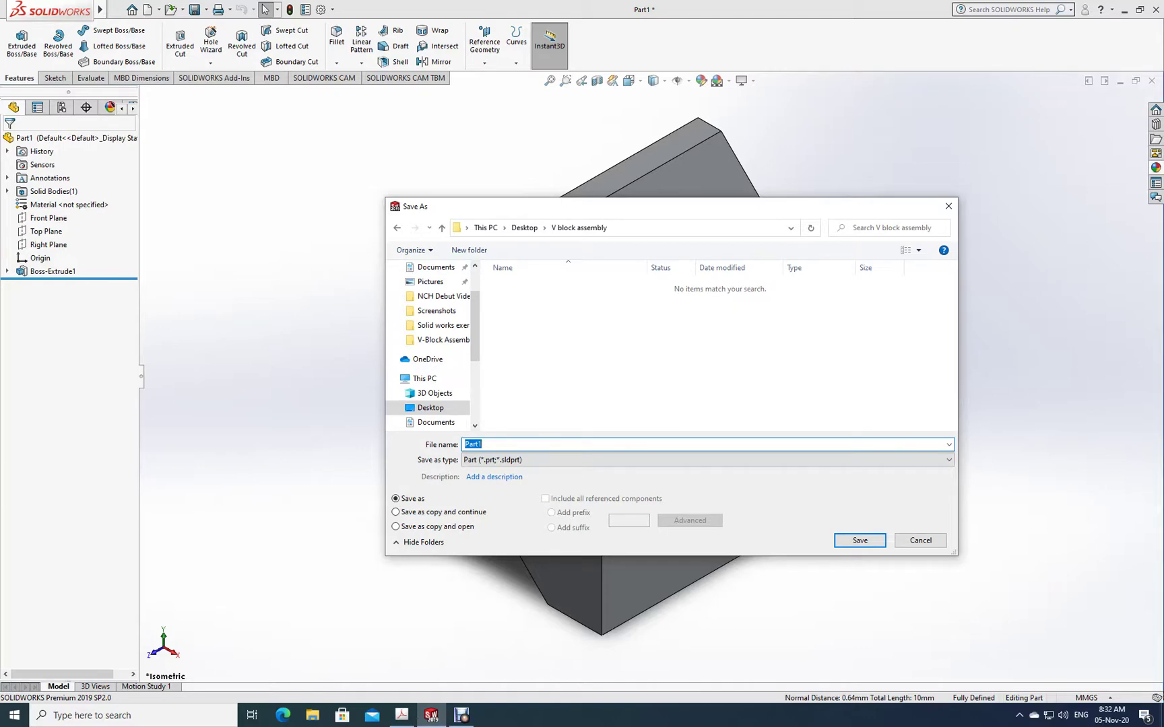
pyautogui.write('Base')
pyautogui.press('Return')
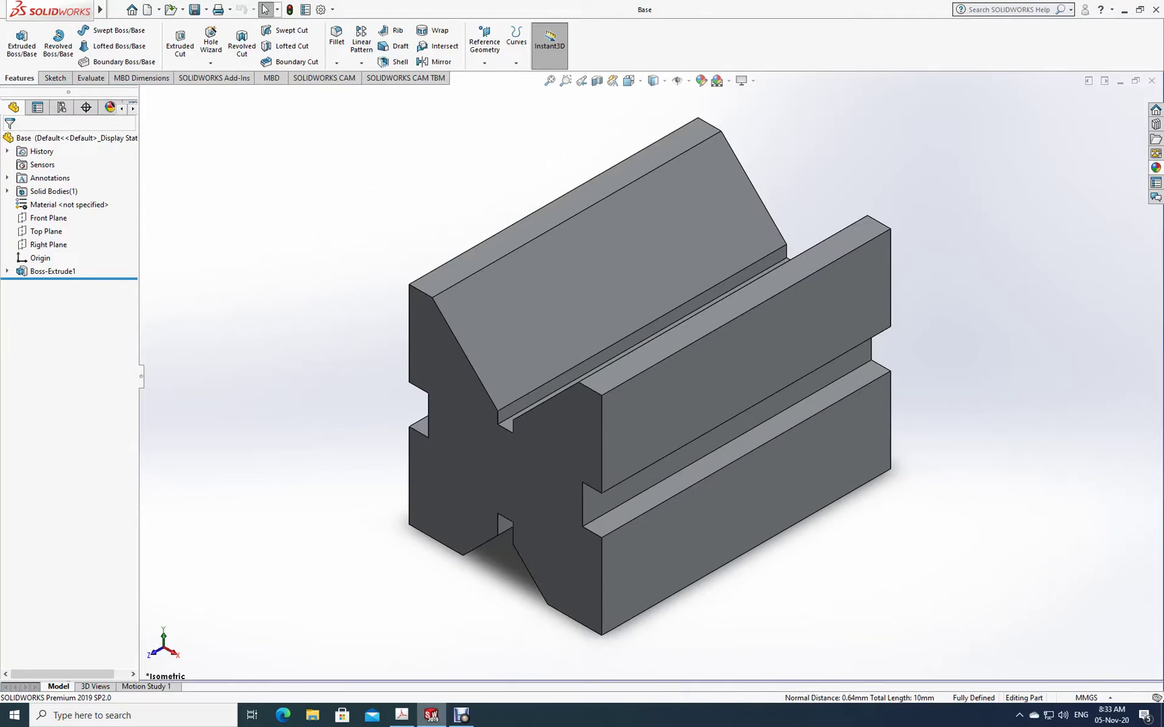
pyautogui.click(462, 716)
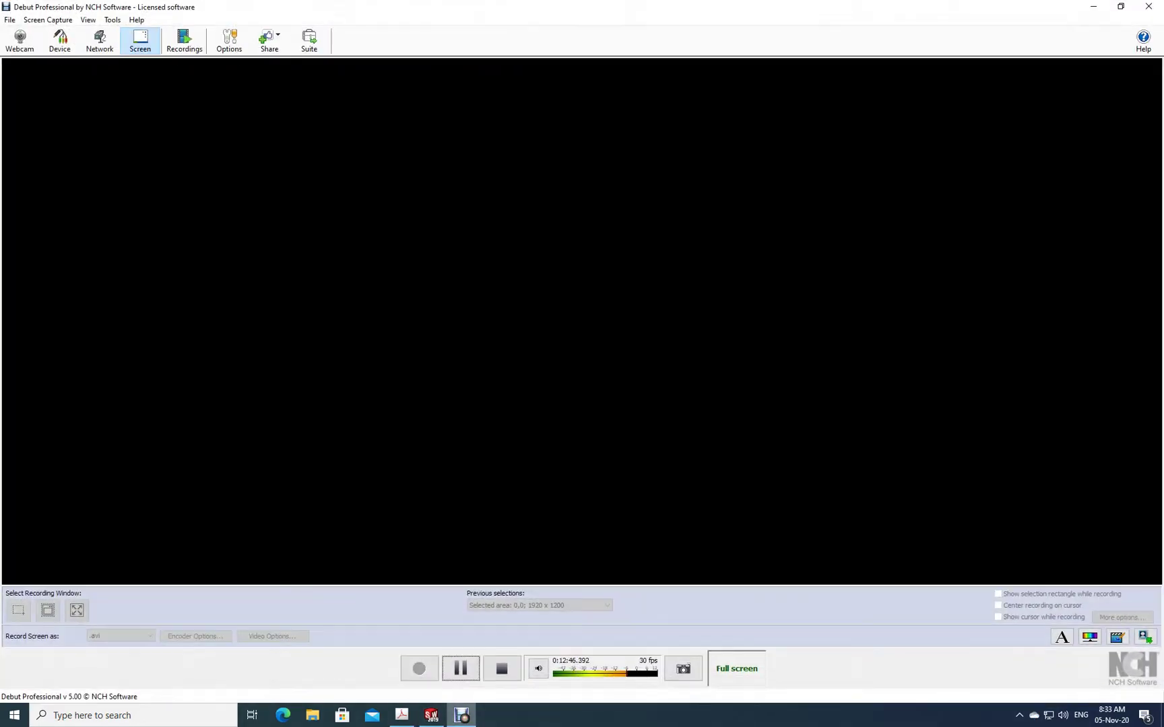